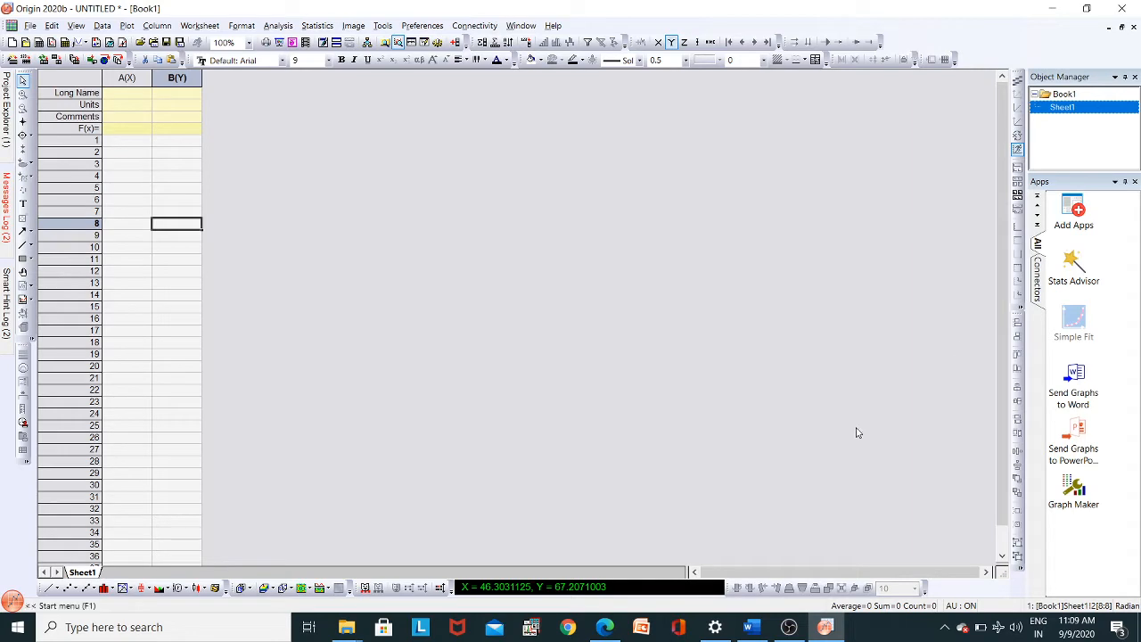
- Switch to Word to read the crystallite size formula and its variable definitions, and return to Origin
{"action": "left_click", "coordinate": [746, 627]}
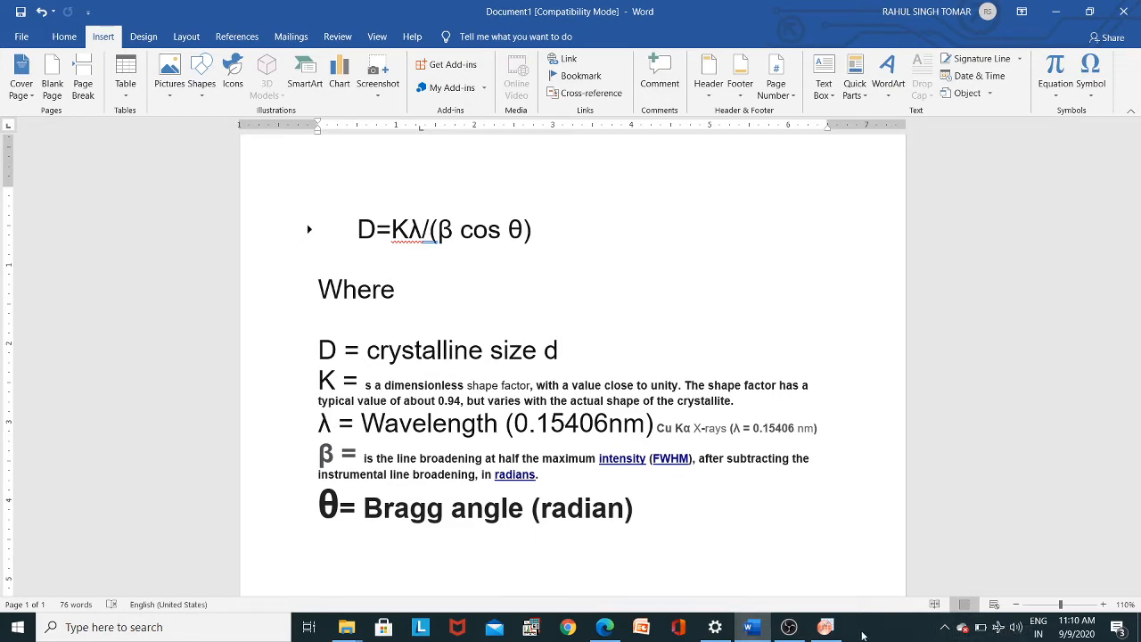
{"action": "left_click", "coordinate": [834, 627]}
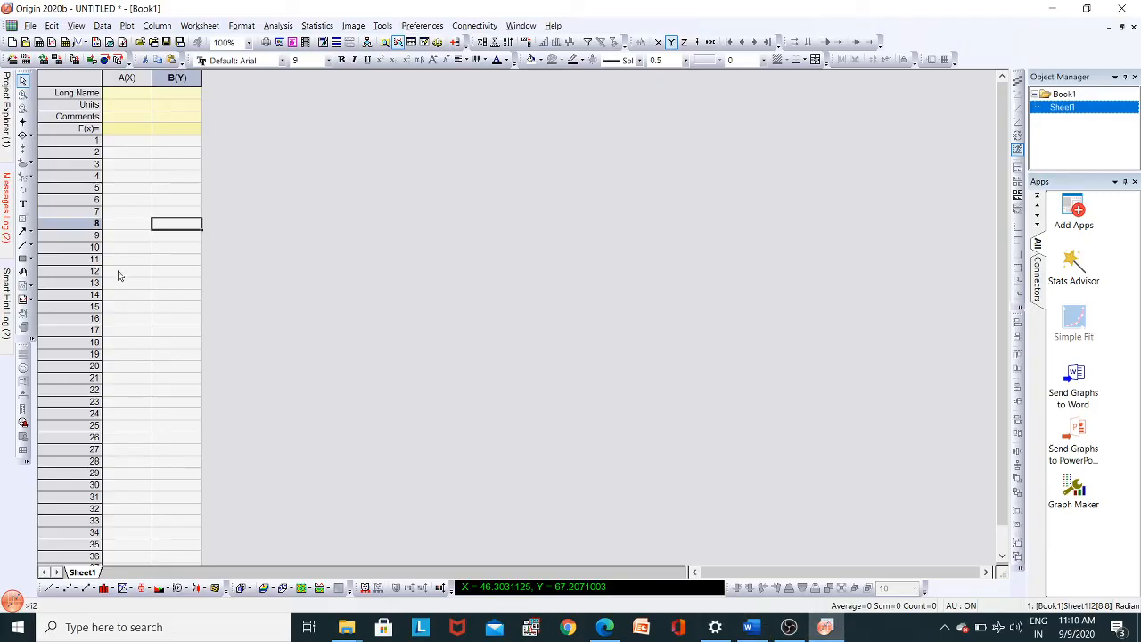
{"action": "left_click", "coordinate": [30, 25]}
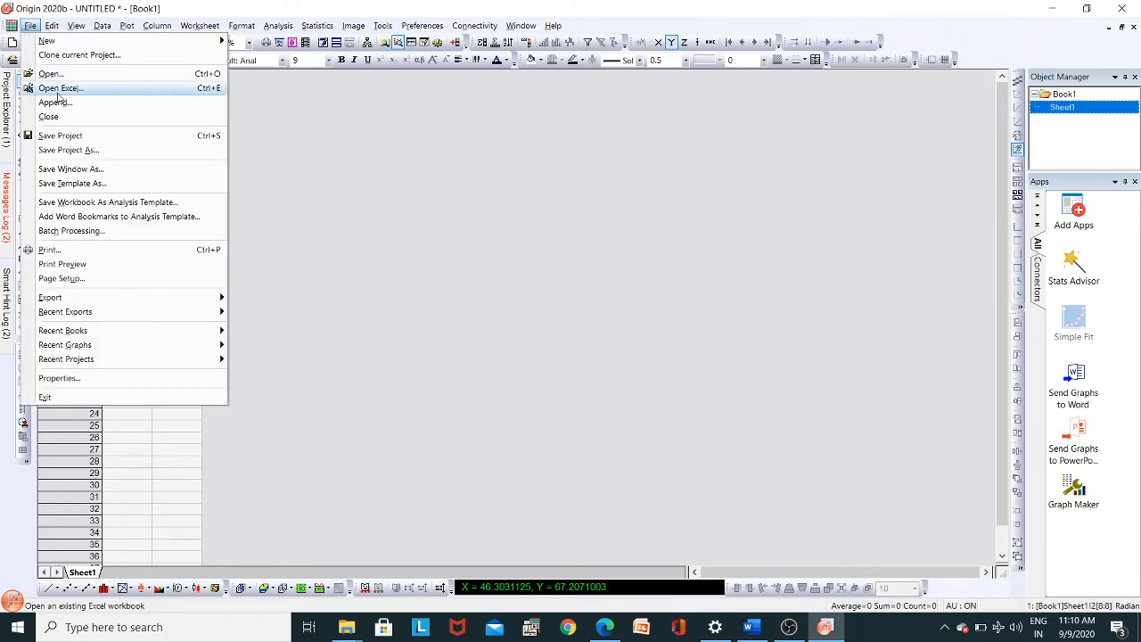
{"action": "left_click", "coordinate": [103, 88]}
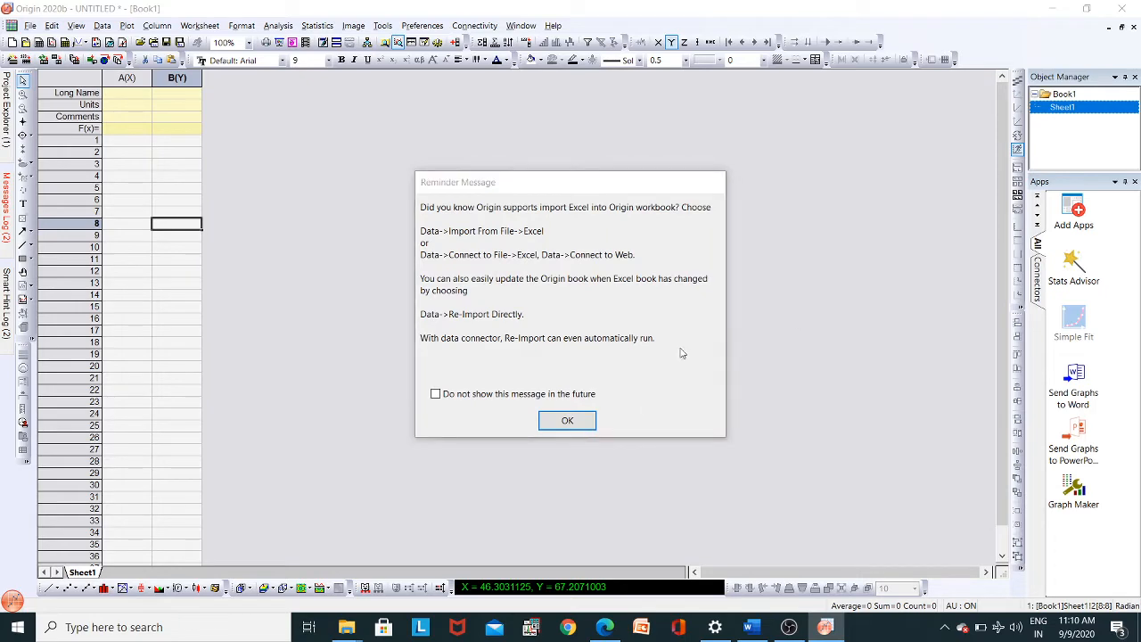
{"action": "key", "text": "Return"}
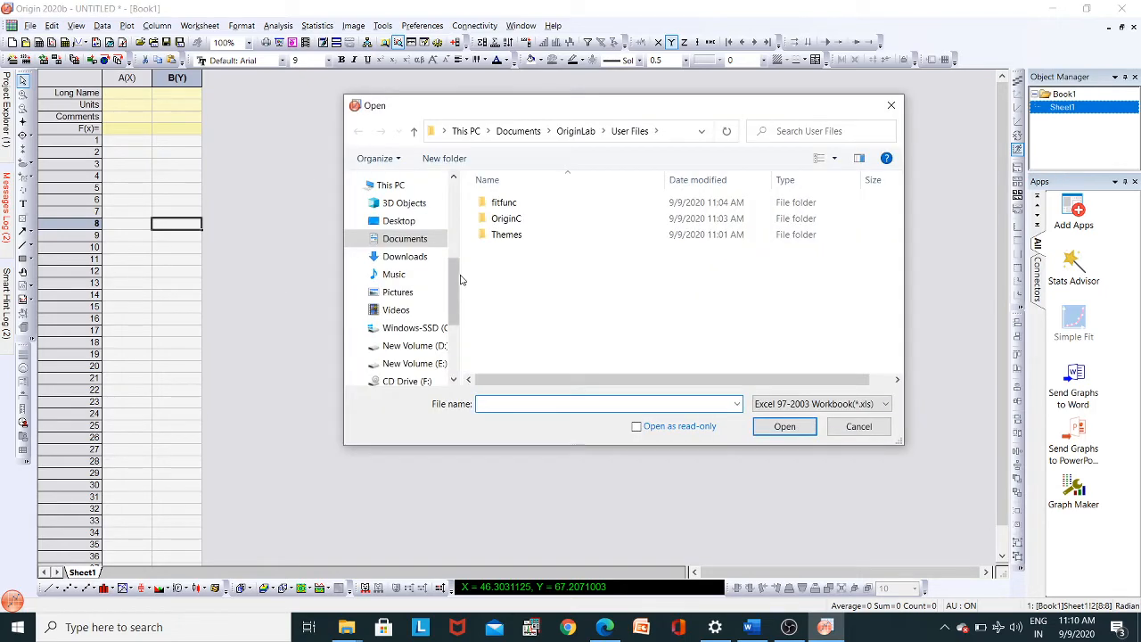
{"action": "left_click", "coordinate": [890, 105]}
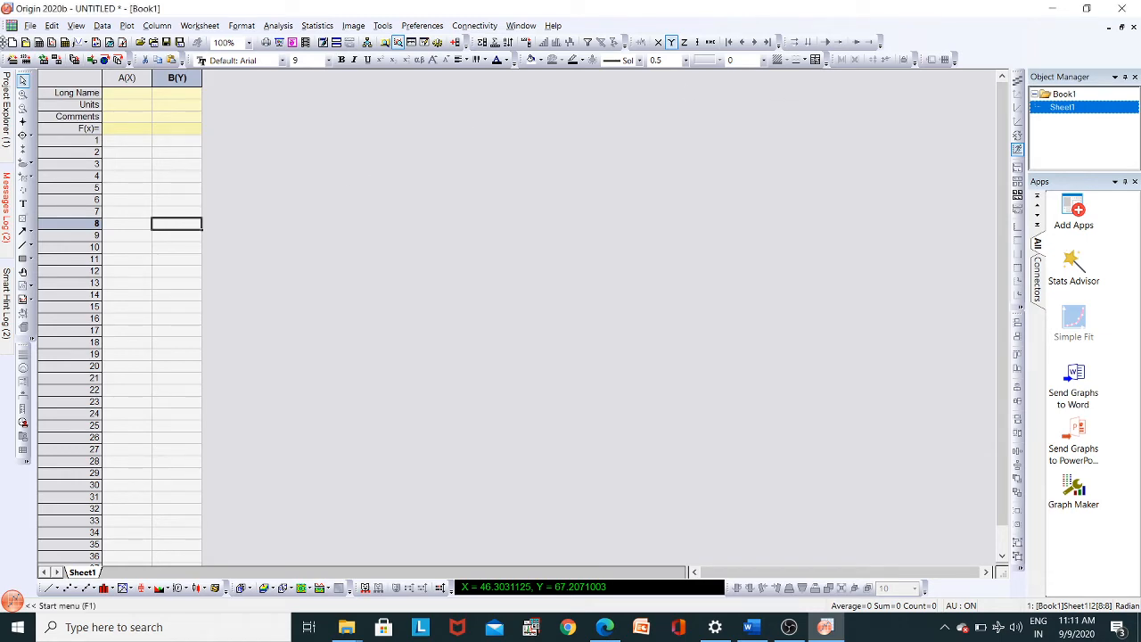
- Open the text file "n+b detector" as ASCII data
{"action": "left_click", "coordinate": [30, 25]}
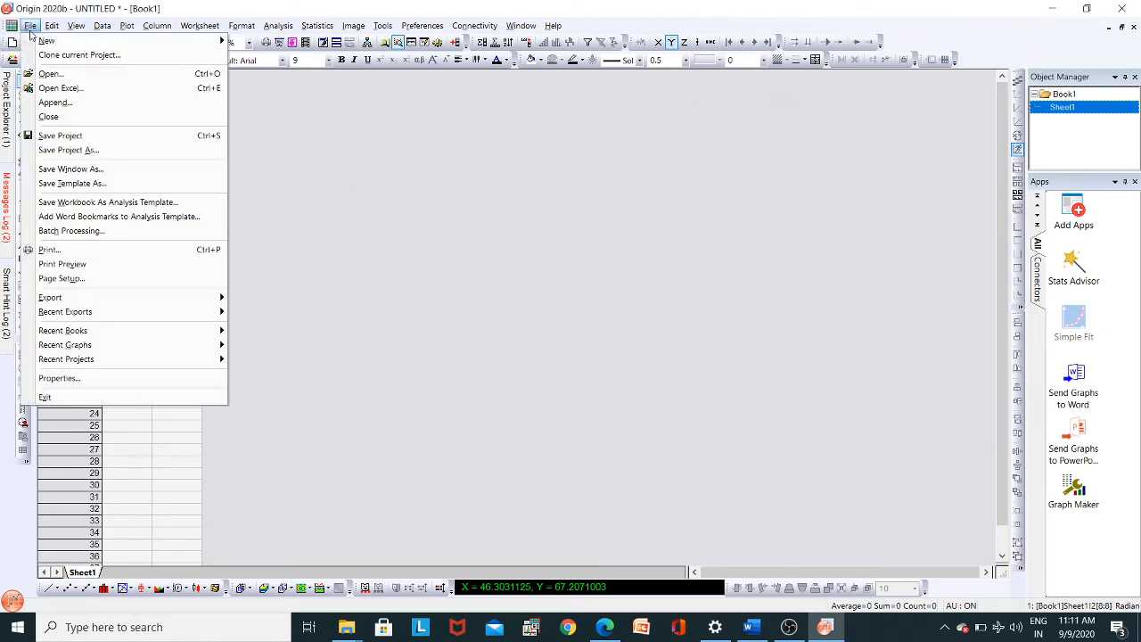
{"action": "left_click", "coordinate": [96, 75]}
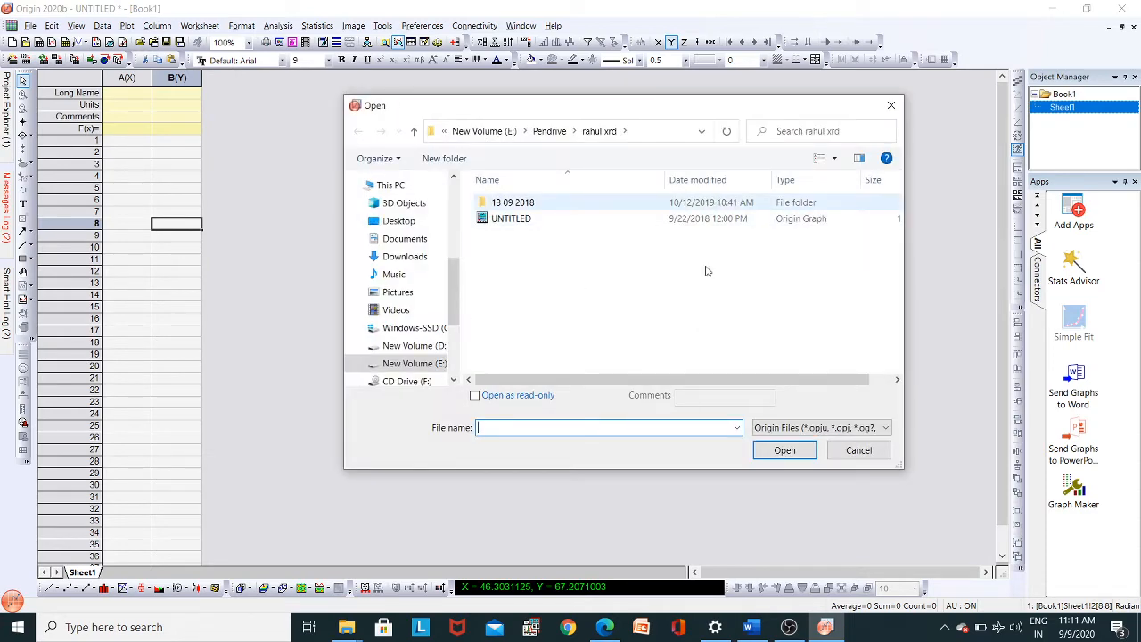
{"action": "left_click", "coordinate": [775, 433]}
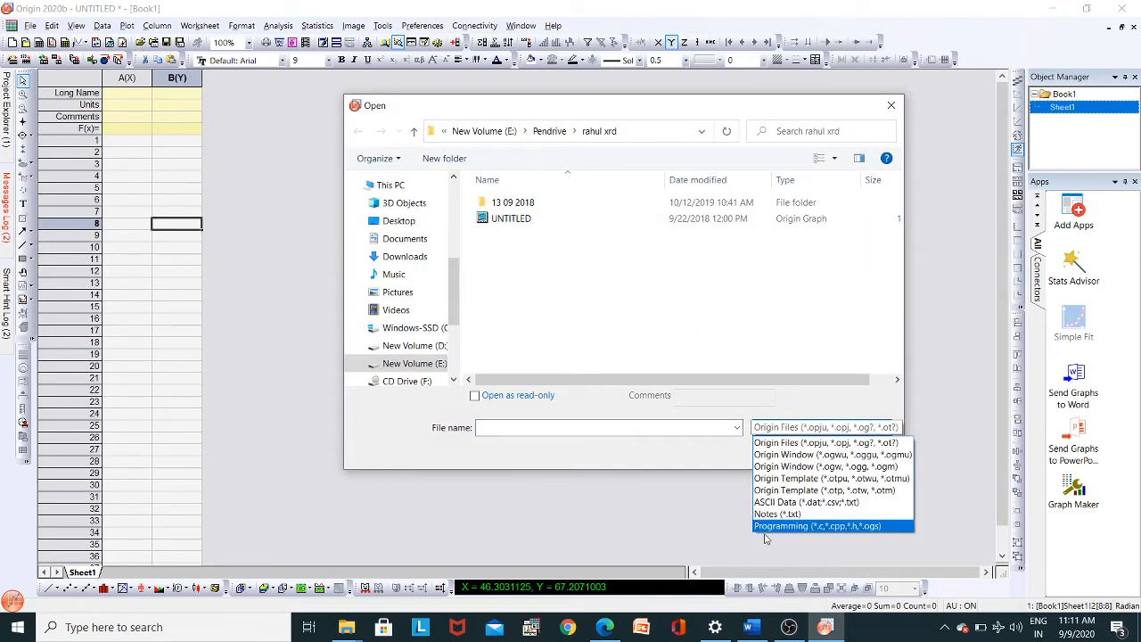
{"action": "left_click", "coordinate": [788, 503]}
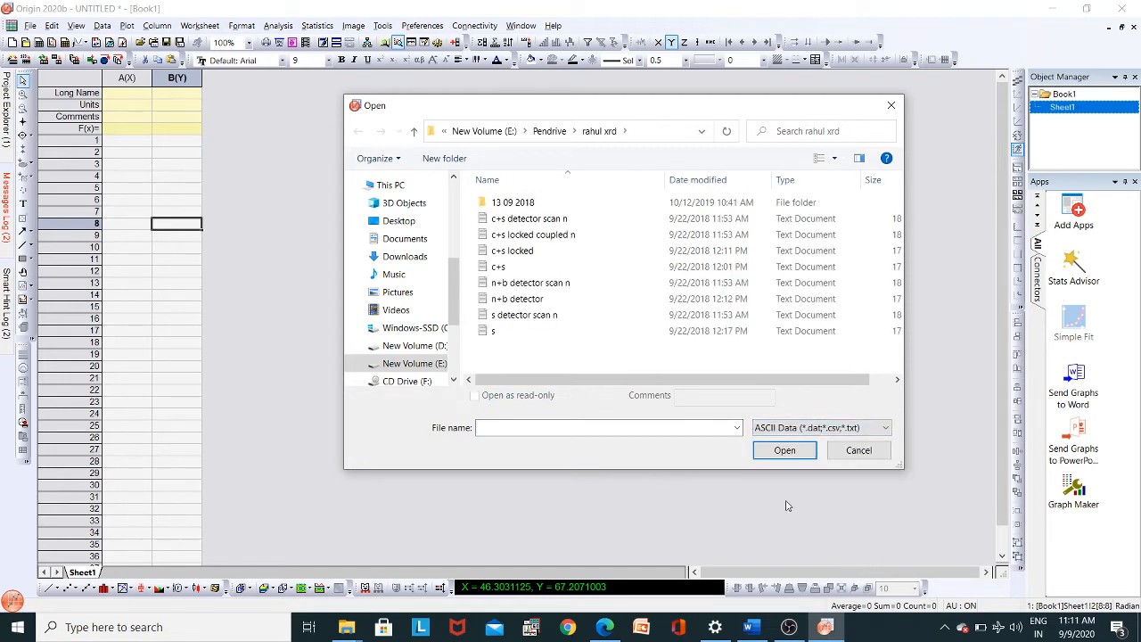
{"action": "left_click", "coordinate": [665, 304]}
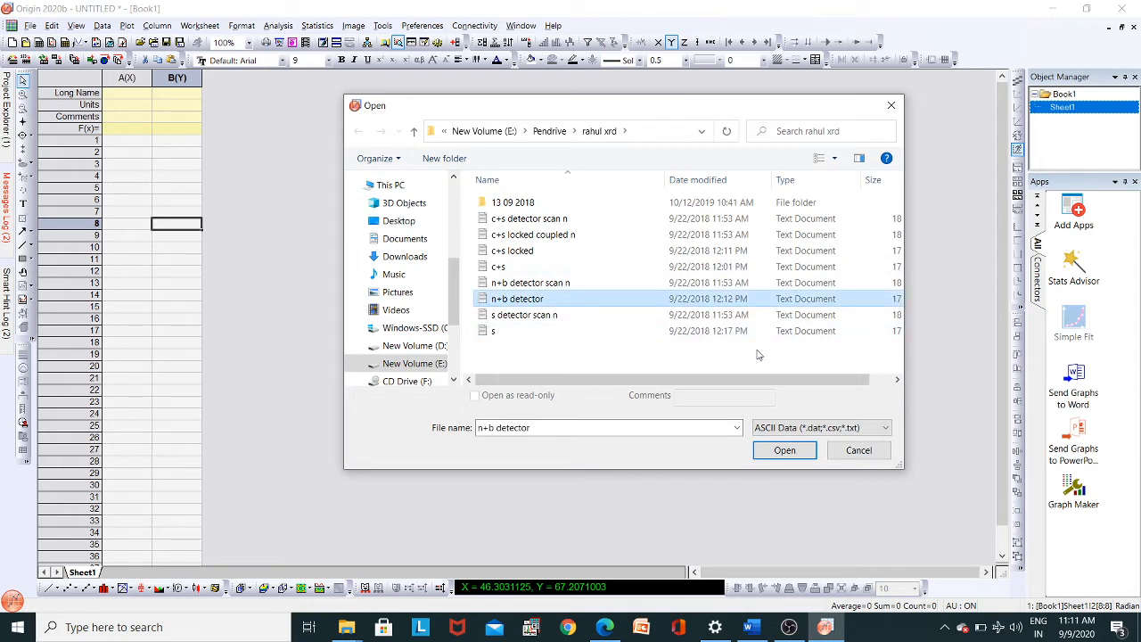
{"action": "left_click", "coordinate": [783, 451]}
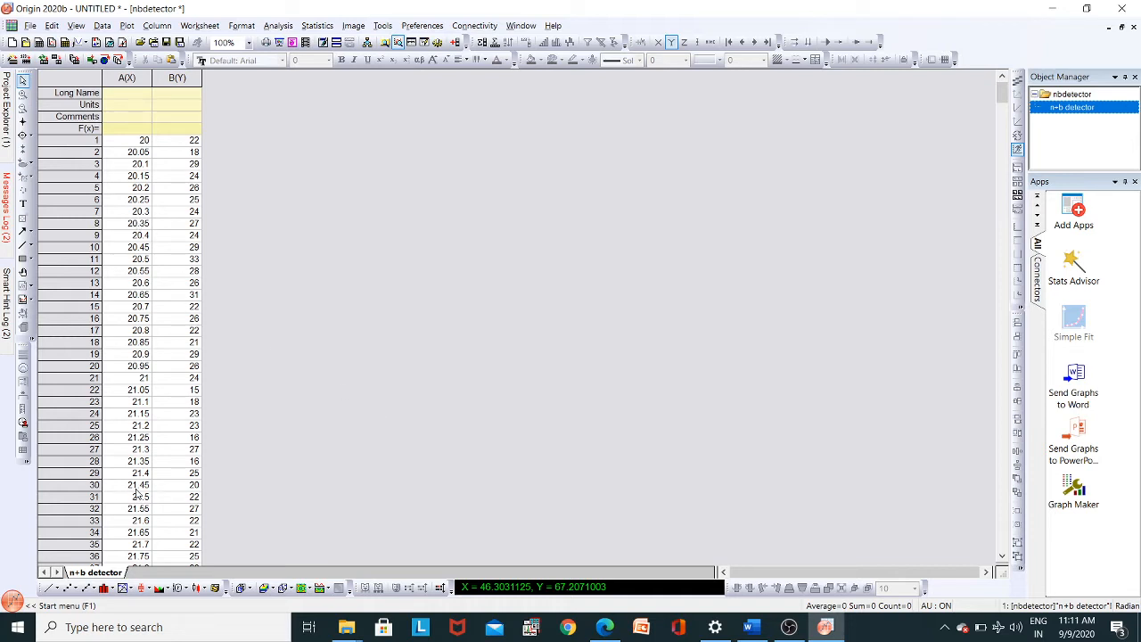
{"action": "left_click", "coordinate": [128, 27]}
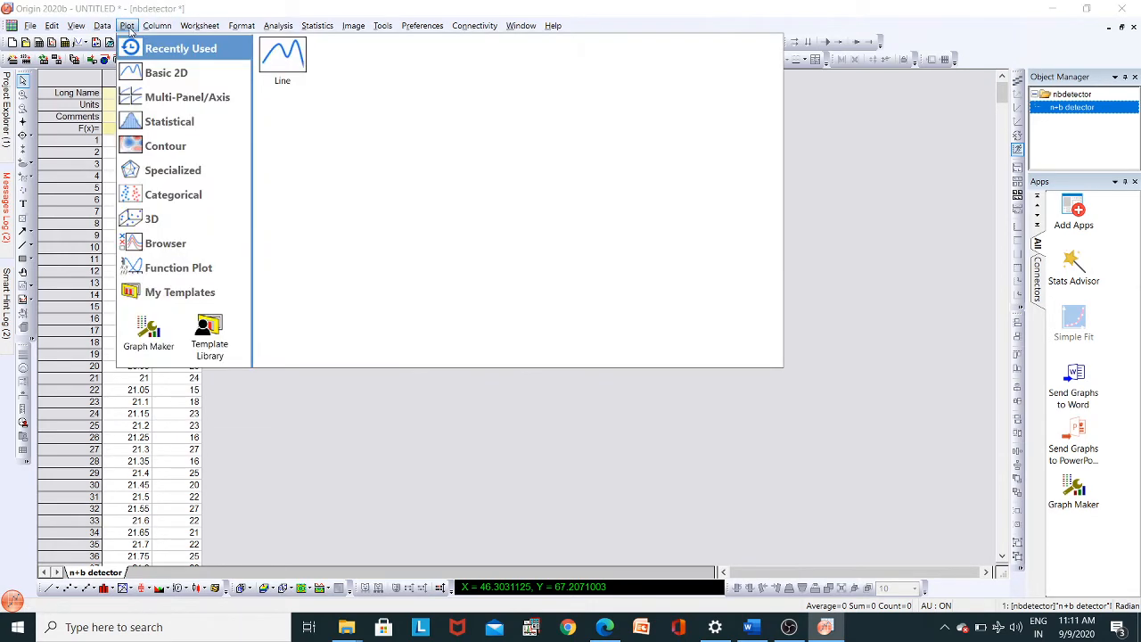
{"action": "left_click", "coordinate": [285, 59]}
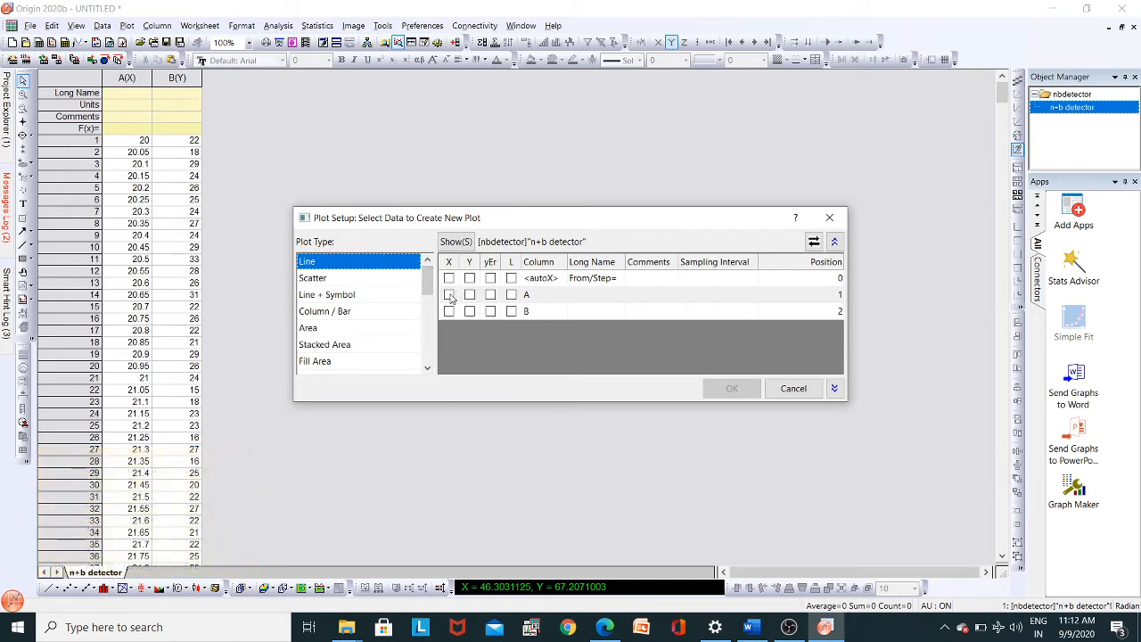
{"action": "left_click", "coordinate": [451, 296]}
{"action": "left_click", "coordinate": [470, 295]}
{"action": "left_click", "coordinate": [833, 223]}
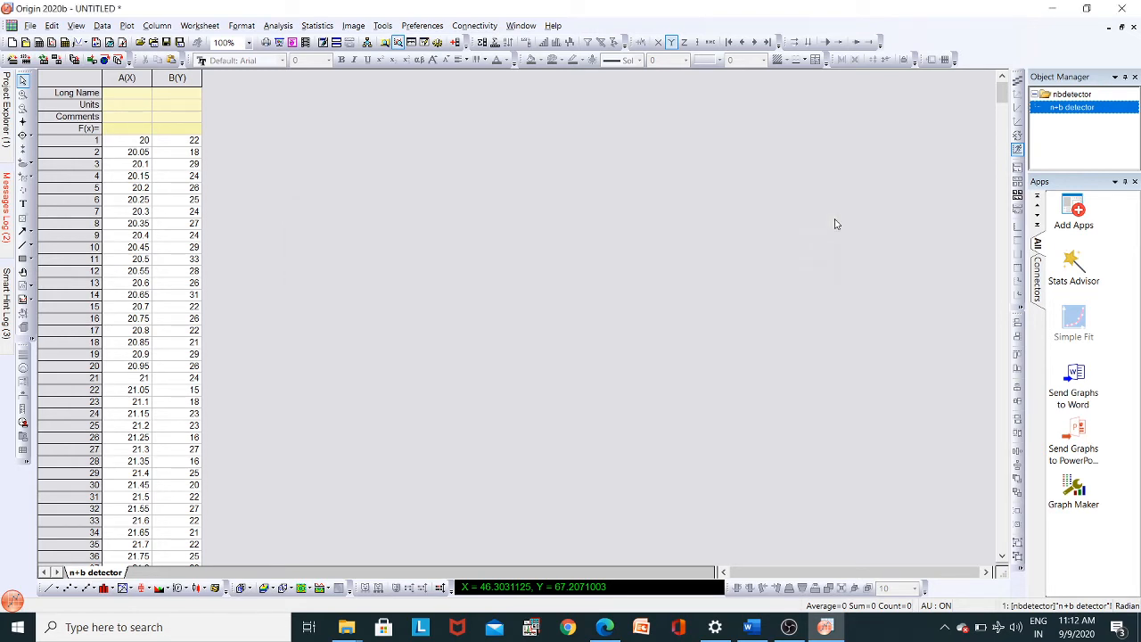
- Create a line graph of the imported data with column A as X and column B as Y
{"action": "left_click", "coordinate": [49, 590]}
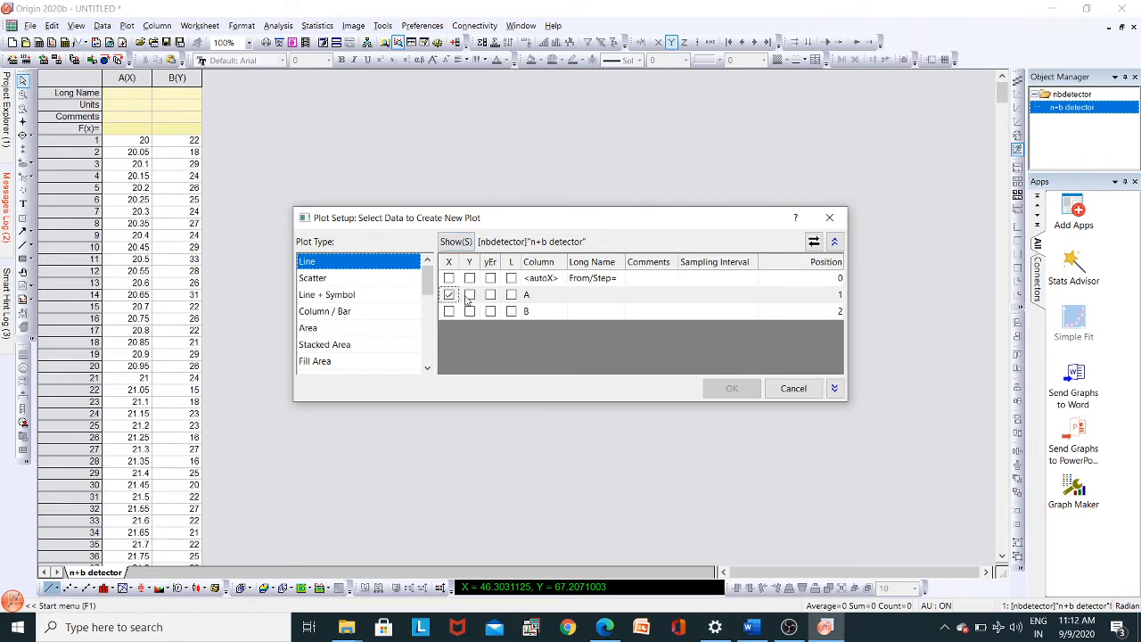
{"action": "left_click", "coordinate": [470, 295]}
{"action": "left_click", "coordinate": [448, 294]}
{"action": "left_click", "coordinate": [470, 312]}
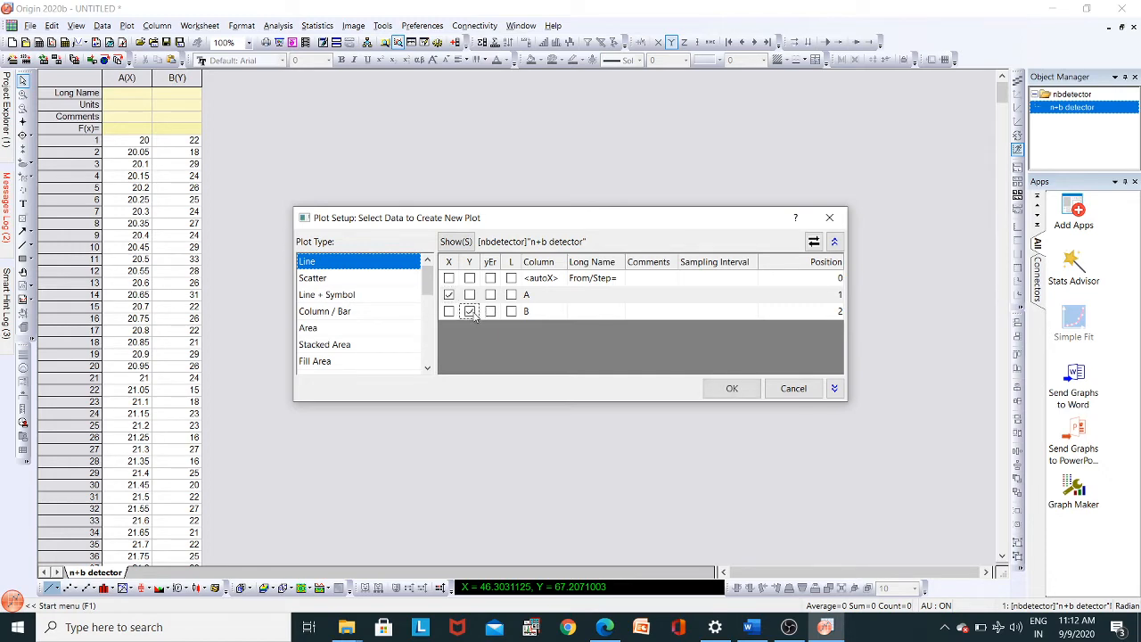
{"action": "left_click", "coordinate": [729, 388]}
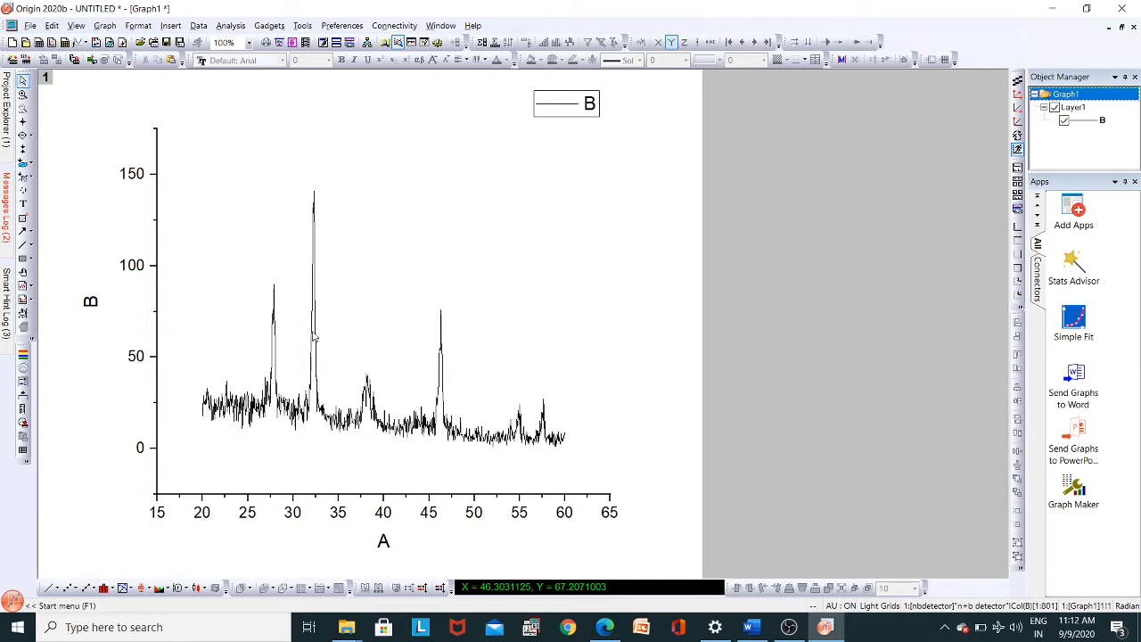
- Smooth curve B with the Savitzky-Golay method, using 5 points of window and polynomial order 2
{"action": "left_click", "coordinate": [229, 31]}
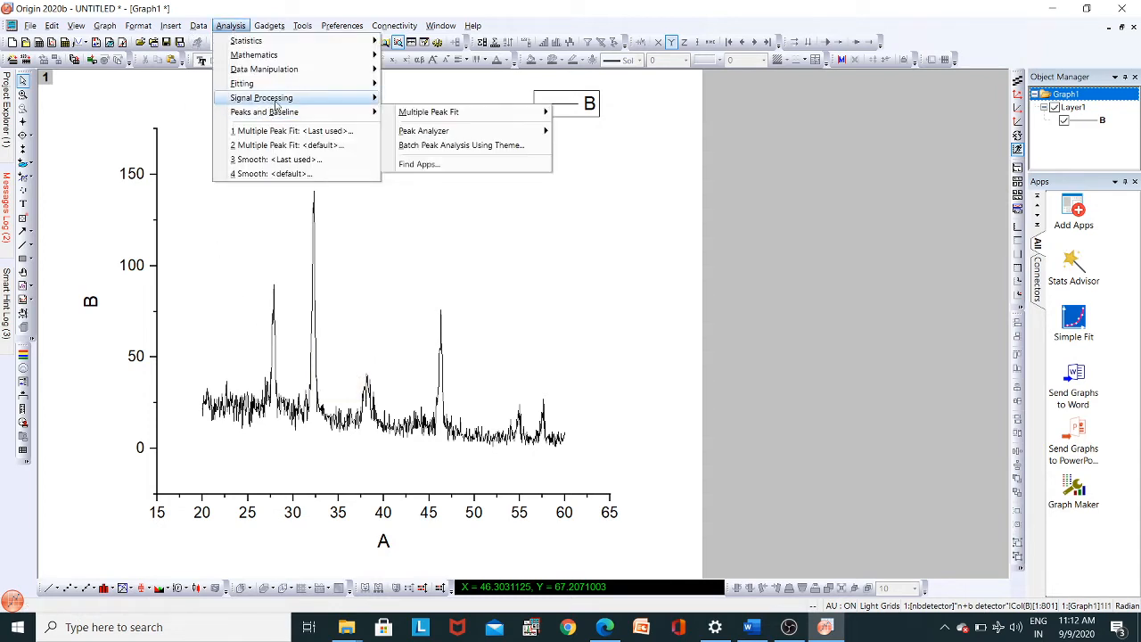
{"action": "mouse_move", "coordinate": [277, 100]}
{"action": "mouse_move", "coordinate": [411, 99]}
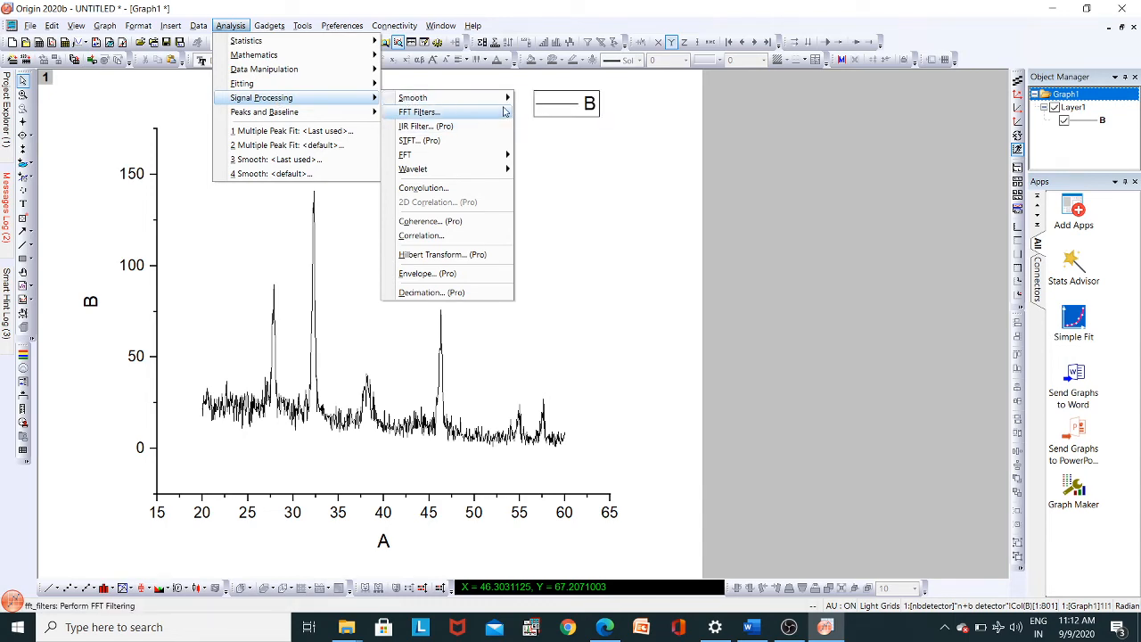
{"action": "left_click", "coordinate": [547, 118]}
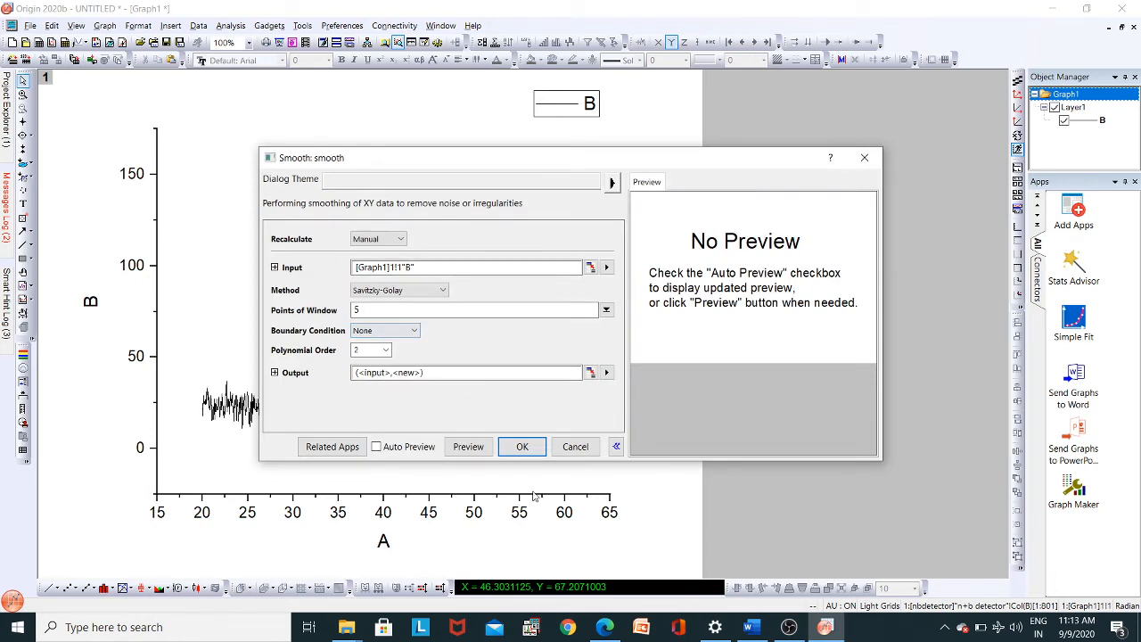
{"action": "left_click", "coordinate": [523, 449]}
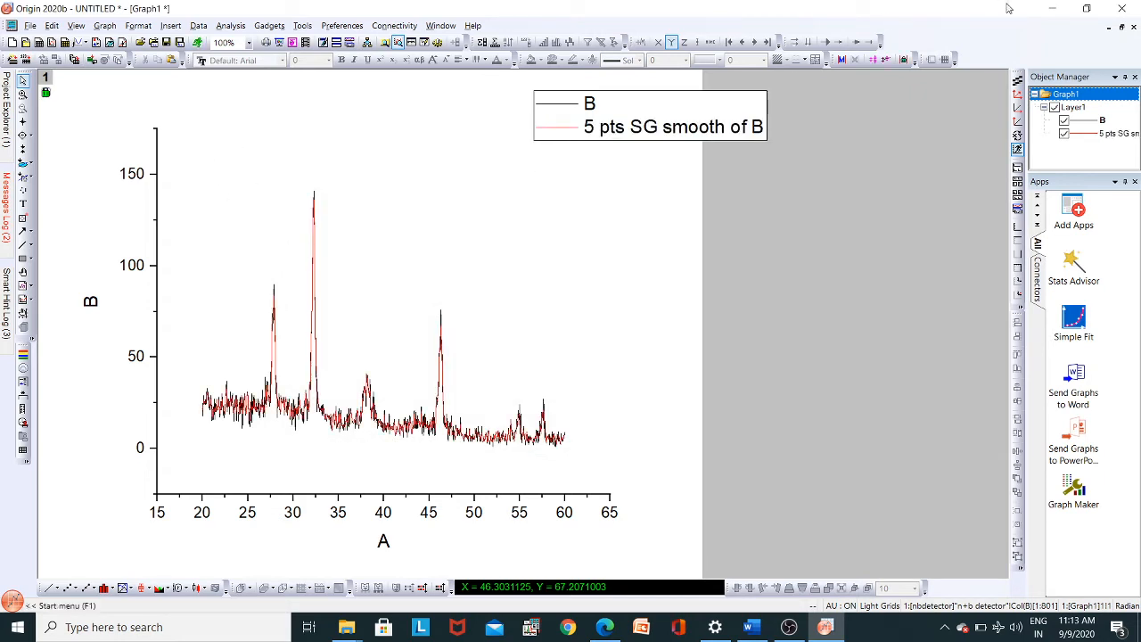
- Bring the nbdetector worksheet to the front and clear the long name and comment of the smoothed column C
{"action": "left_click", "coordinate": [1121, 29]}
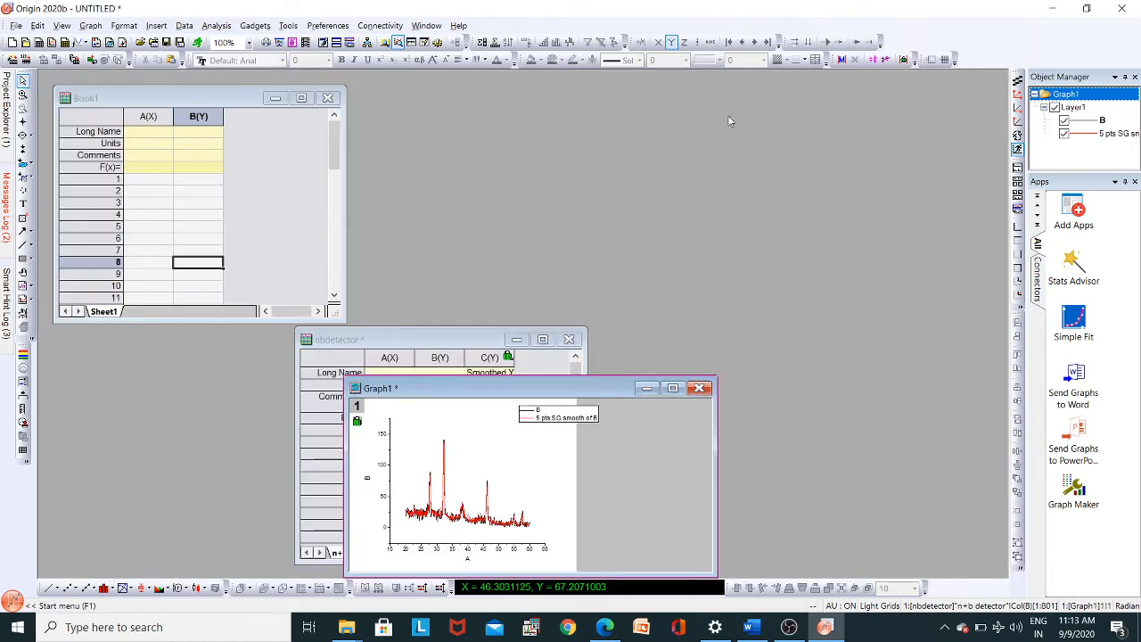
{"action": "left_click", "coordinate": [484, 345]}
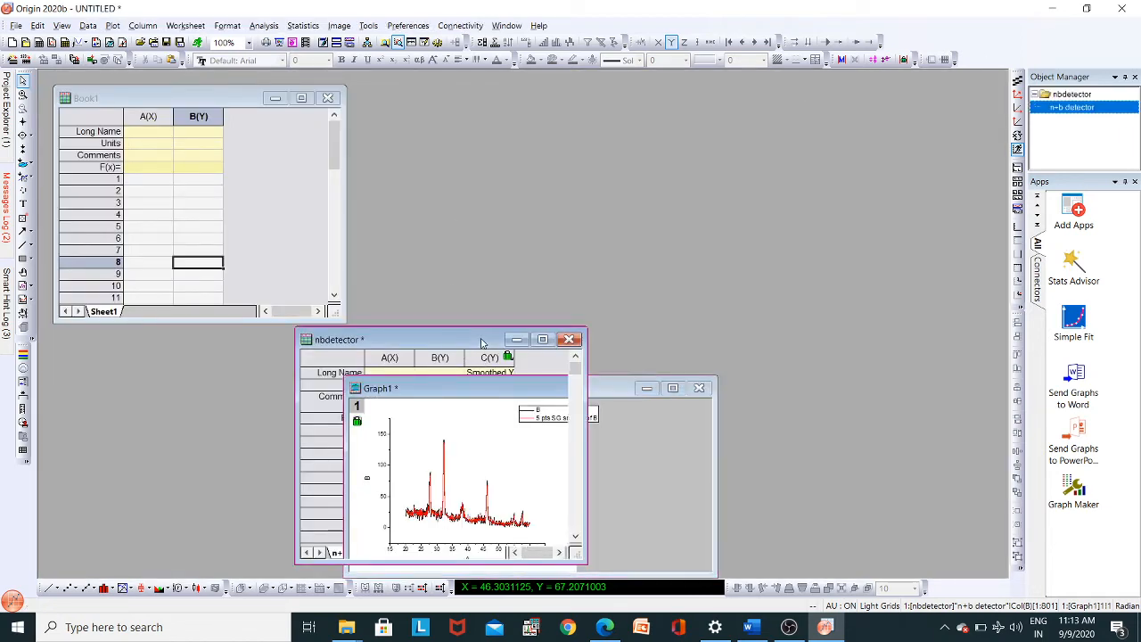
{"action": "left_click", "coordinate": [499, 375]}
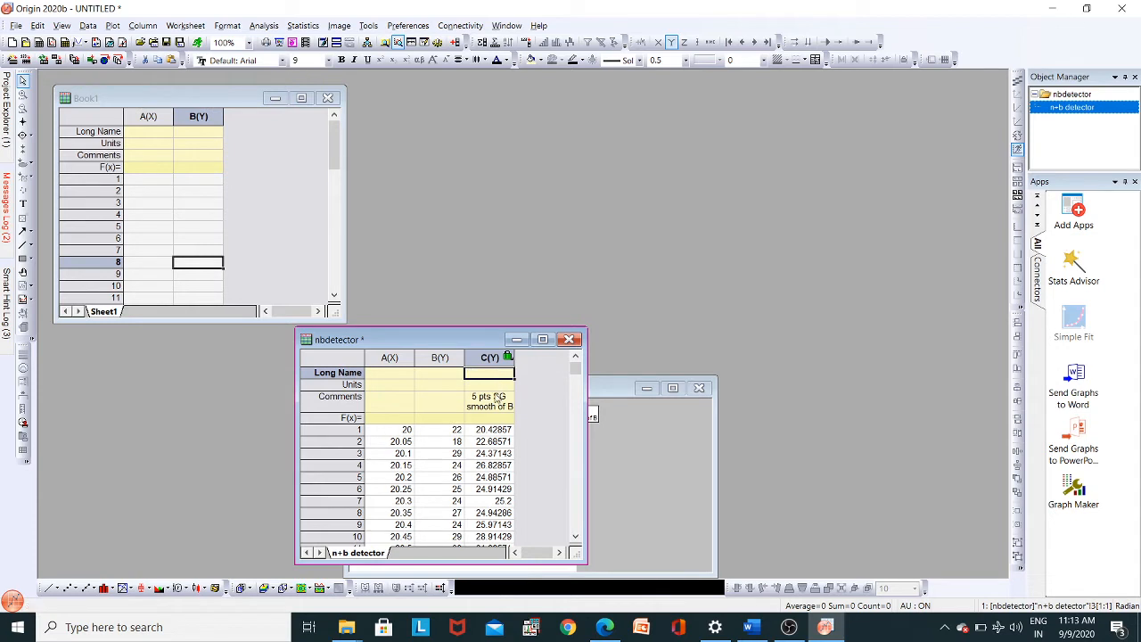
{"action": "left_click", "coordinate": [496, 399]}
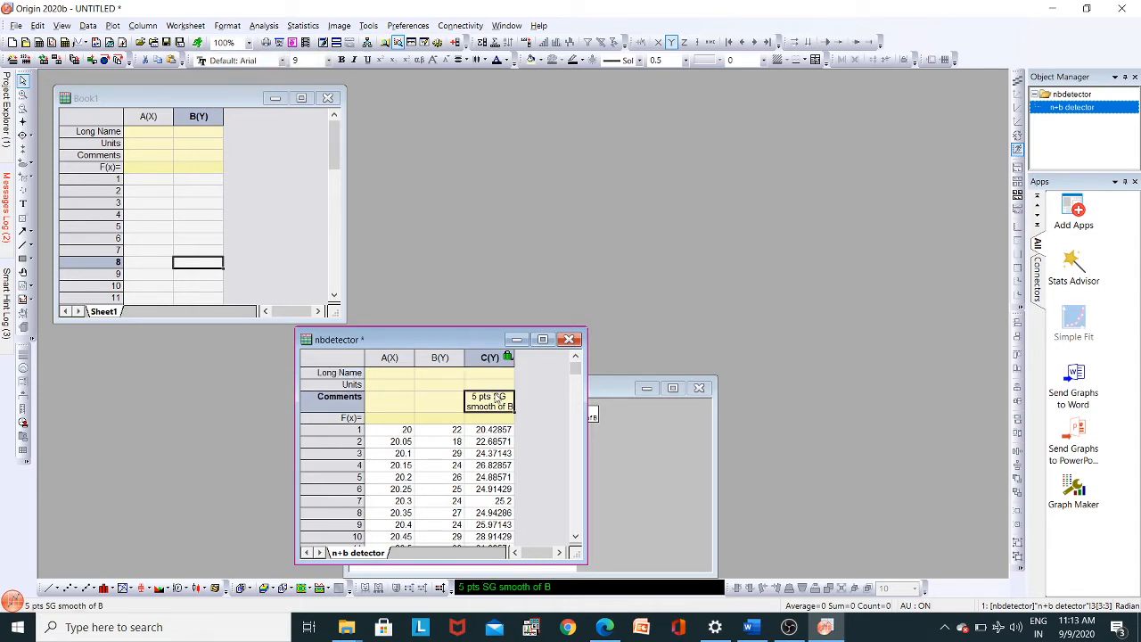
{"action": "key", "text": "Delete"}
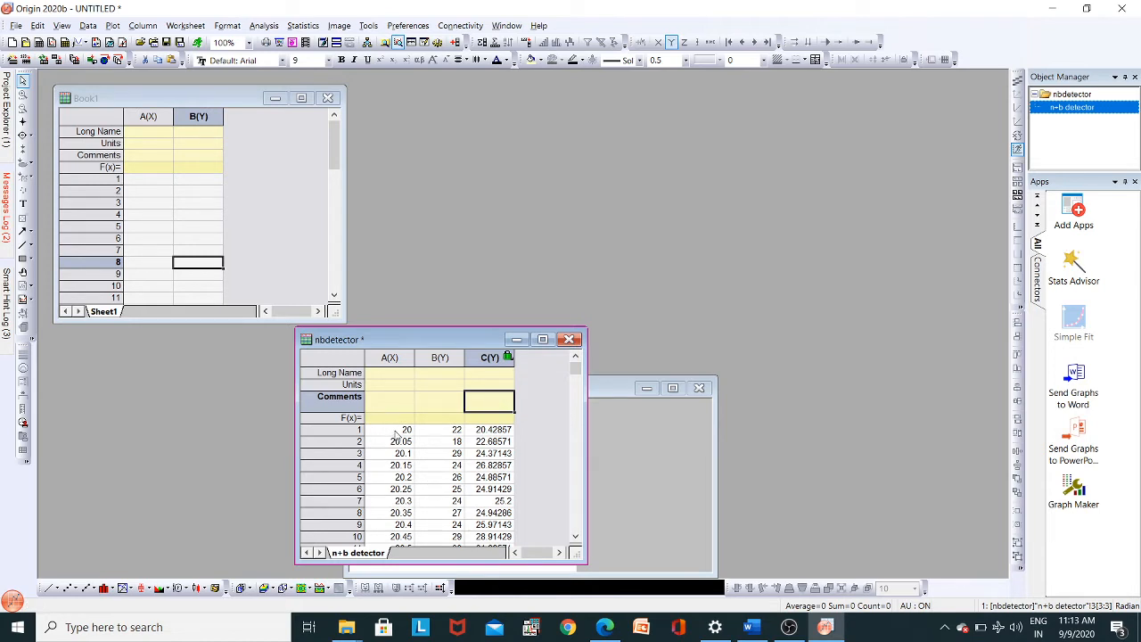
- Plot the smoothed column C against column A as a line graph and maximize the new graph window
{"action": "left_click", "coordinate": [392, 356]}
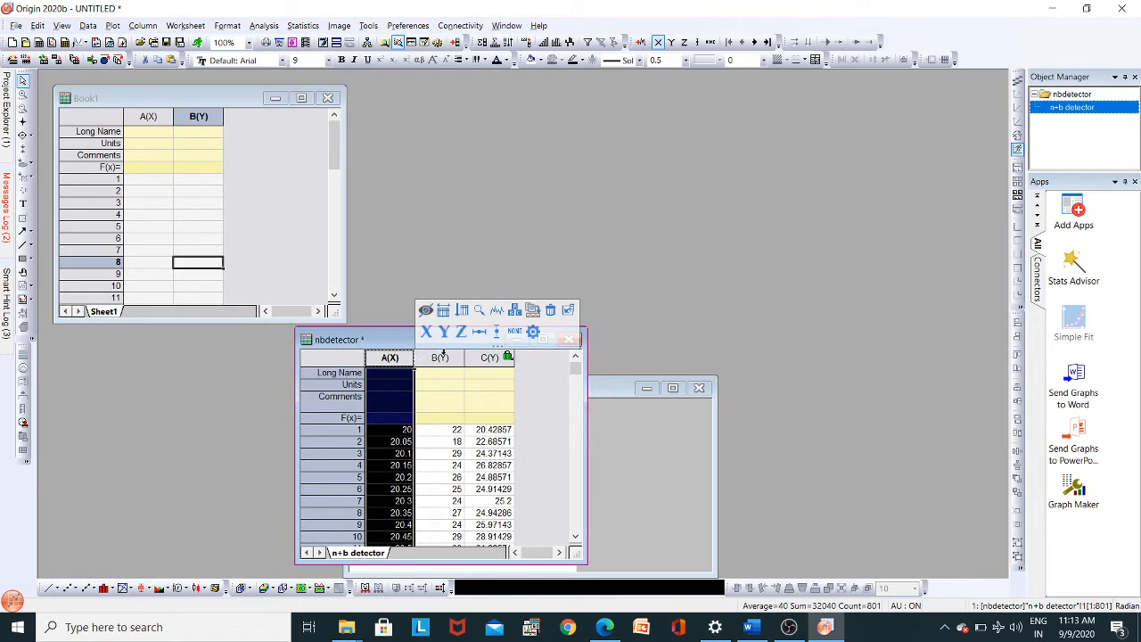
{"action": "left_click", "coordinate": [489, 357], "text": "ctrl"}
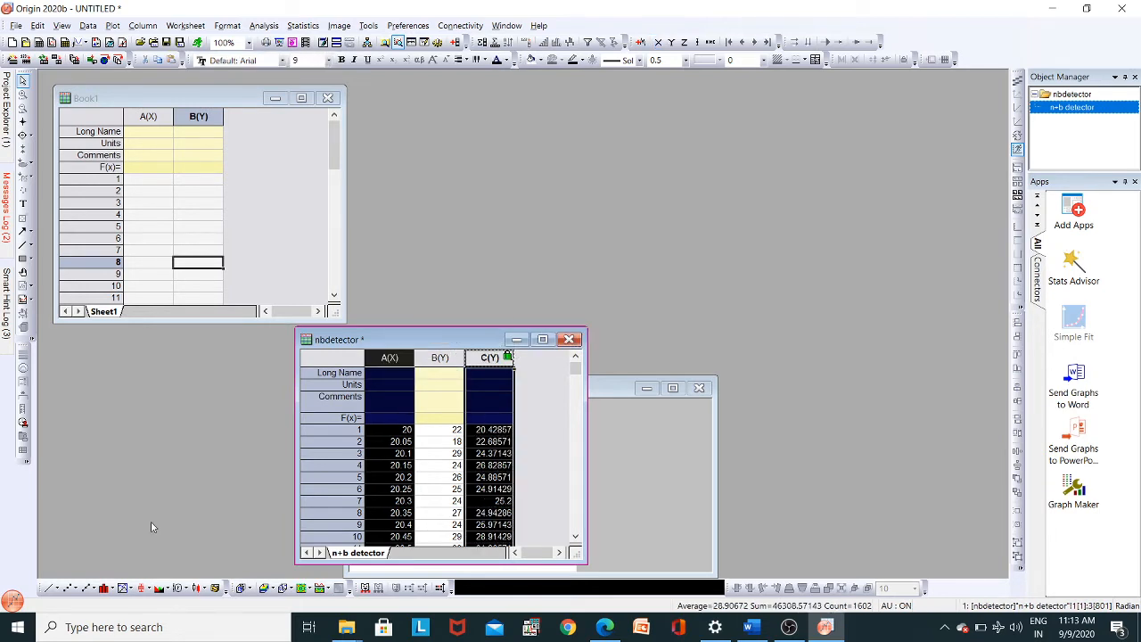
{"action": "left_click", "coordinate": [48, 589]}
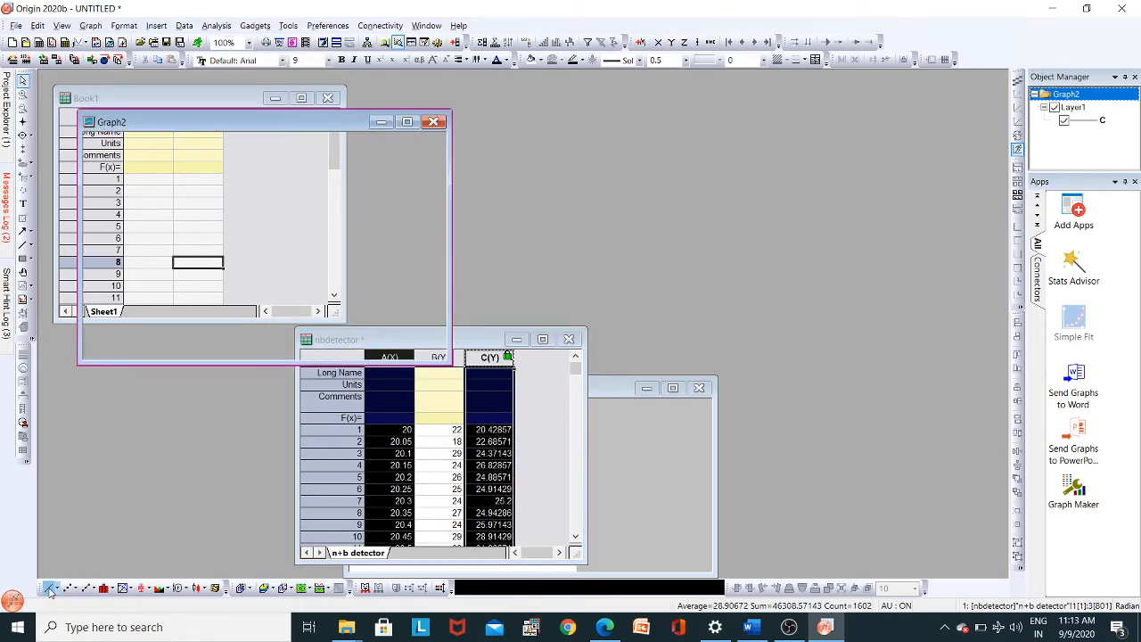
{"action": "left_click", "coordinate": [407, 121]}
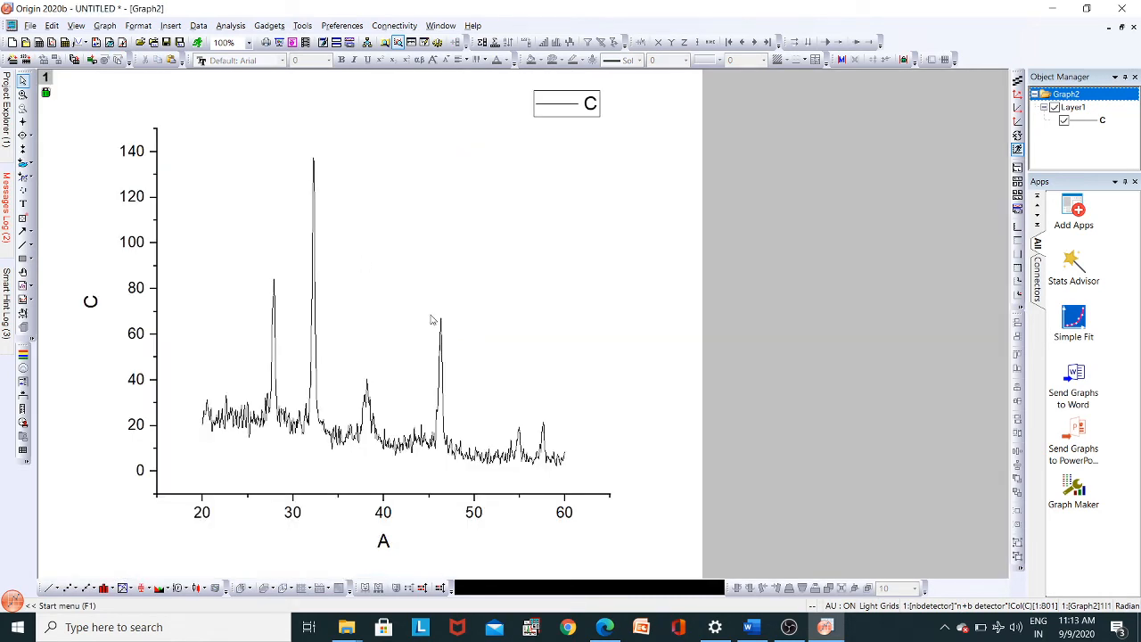
- Zoom the graph to the A-axis range of about 25 to 50, covering the four main peaks
{"action": "mouse_move", "coordinate": [8, 125]}
{"action": "left_click", "coordinate": [23, 93]}
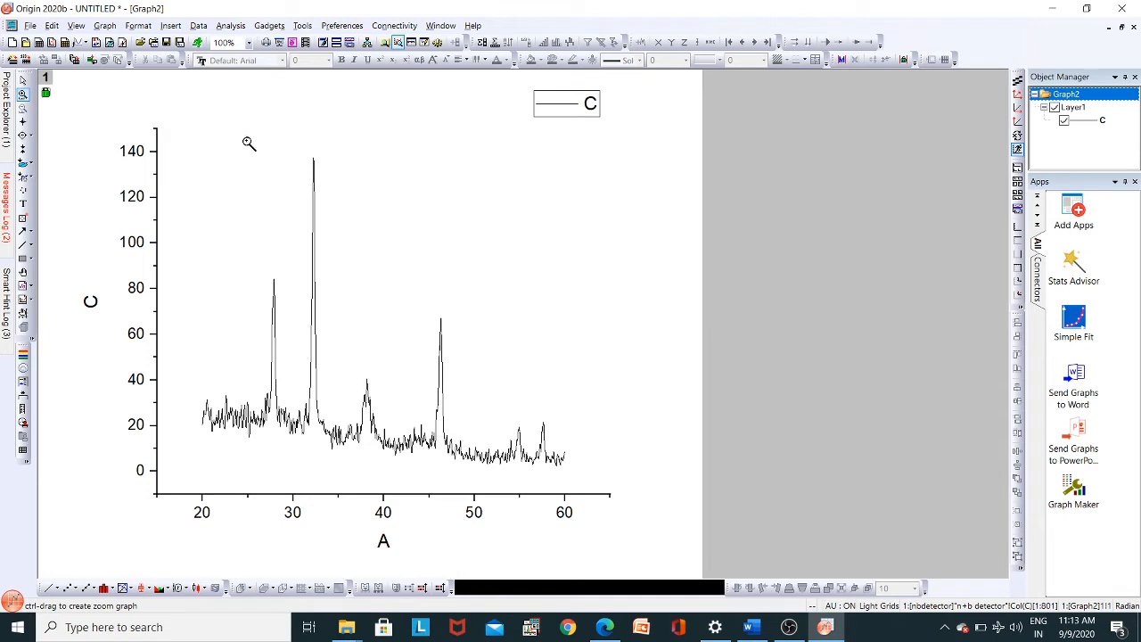
{"action": "left_click_drag", "start_coordinate": [246, 141], "coordinate": [479, 476]}
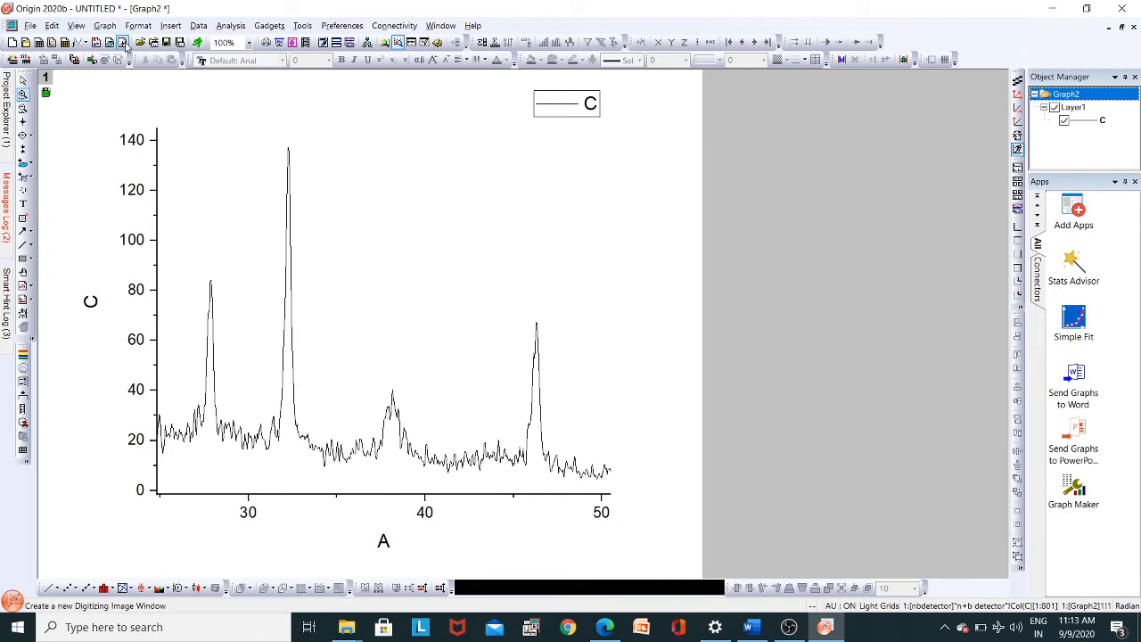
{"action": "left_click", "coordinate": [224, 27]}
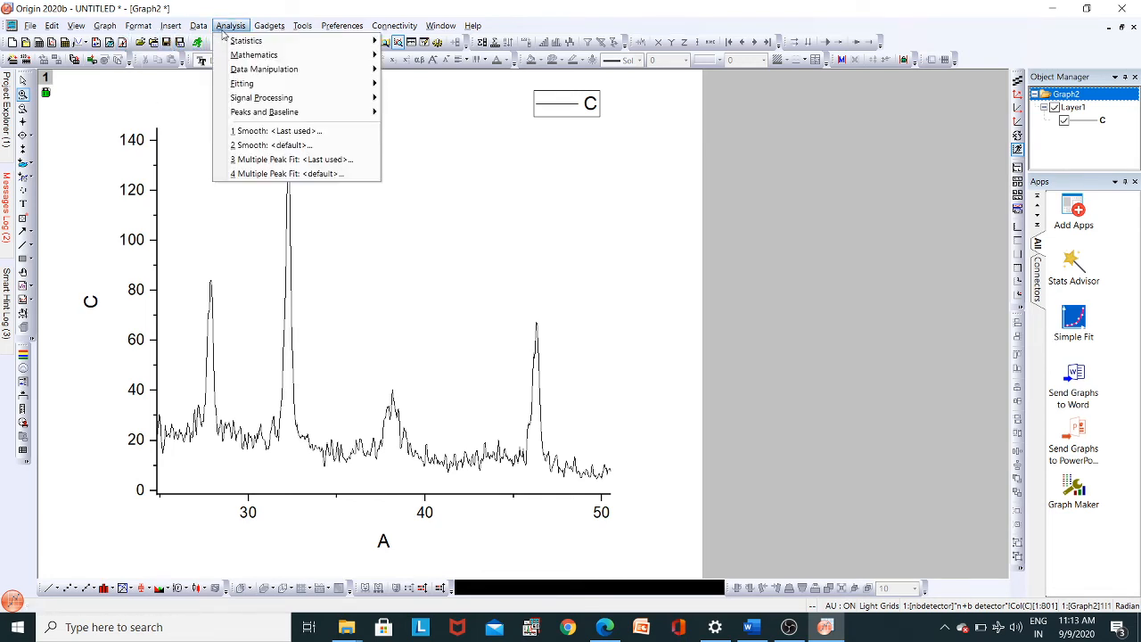
{"action": "mouse_move", "coordinate": [265, 116]}
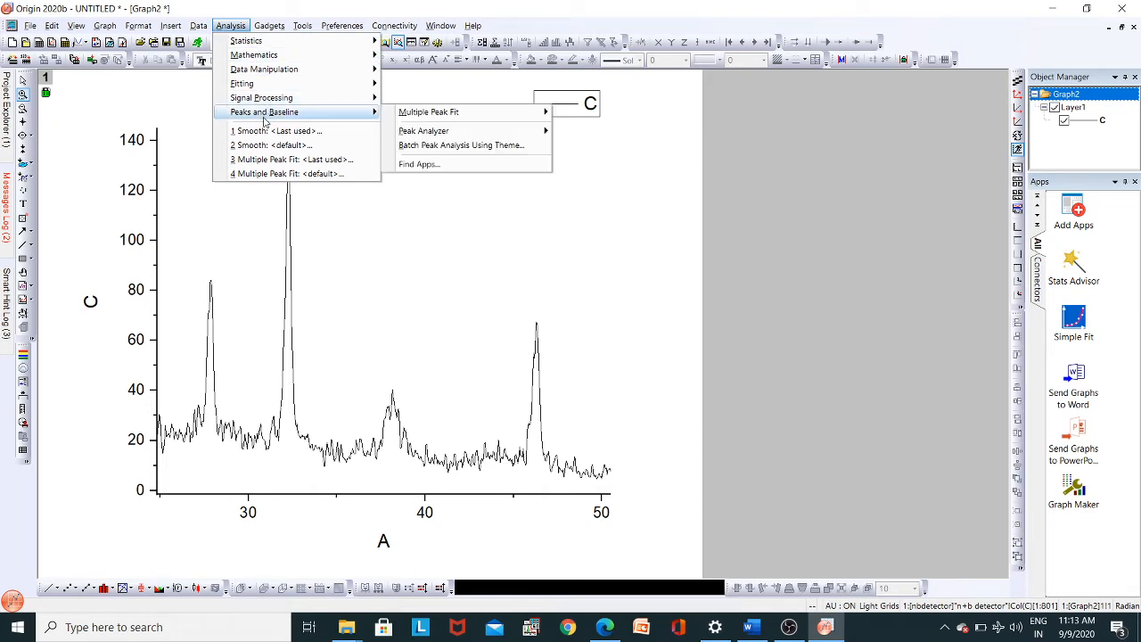
{"action": "mouse_move", "coordinate": [454, 116]}
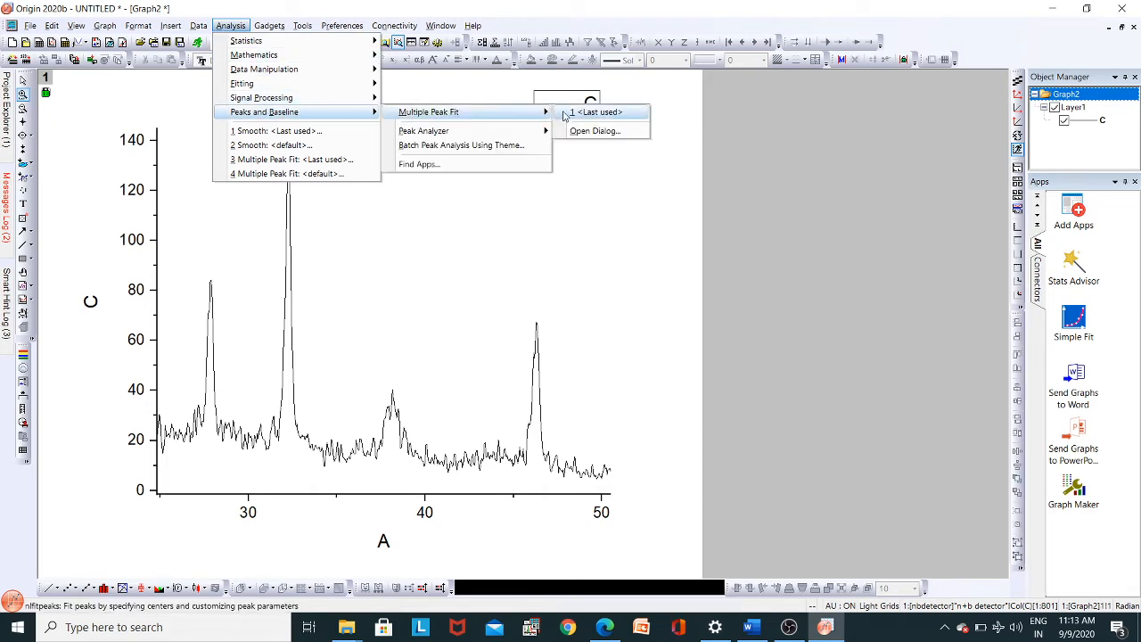
{"action": "left_click", "coordinate": [581, 131]}
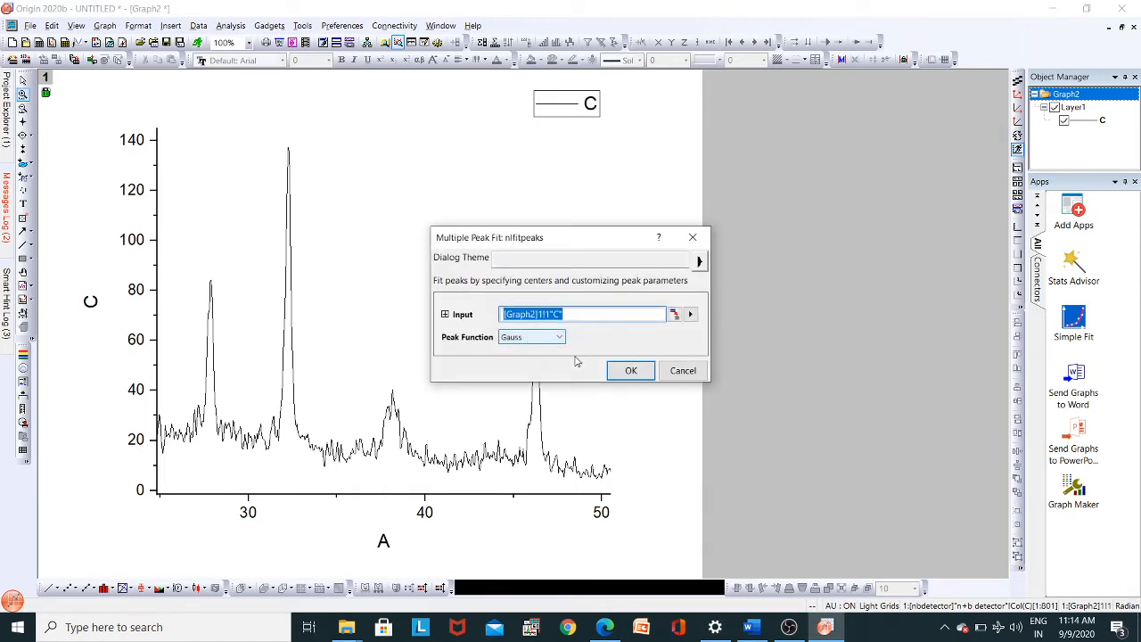
{"action": "left_click", "coordinate": [622, 375]}
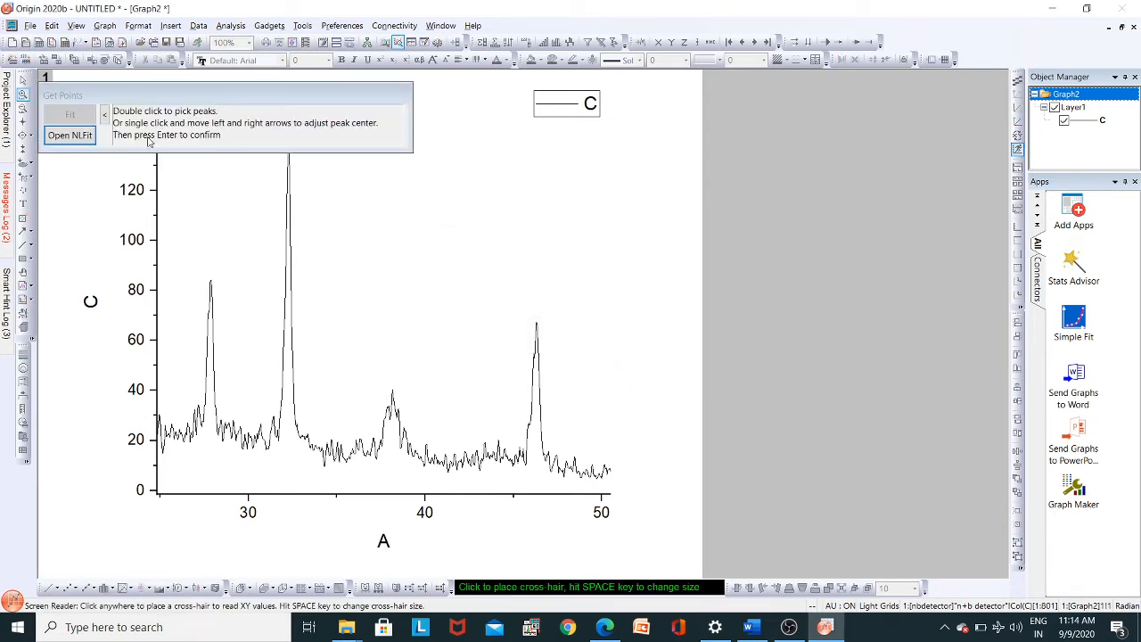
{"action": "left_click", "coordinate": [70, 134]}
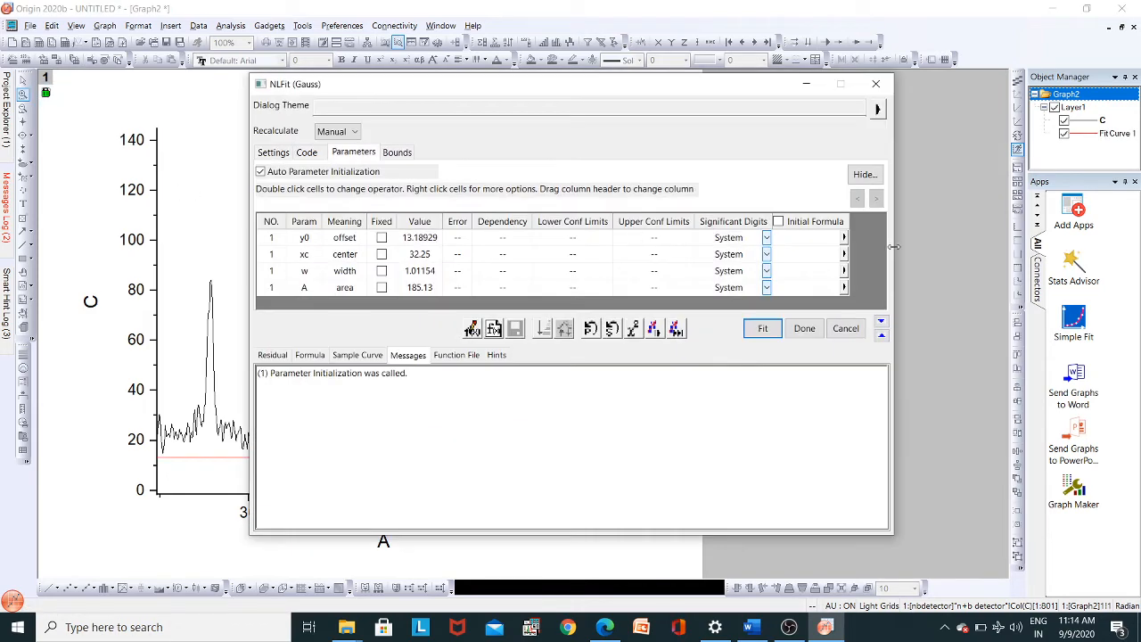
{"action": "left_click", "coordinate": [846, 328]}
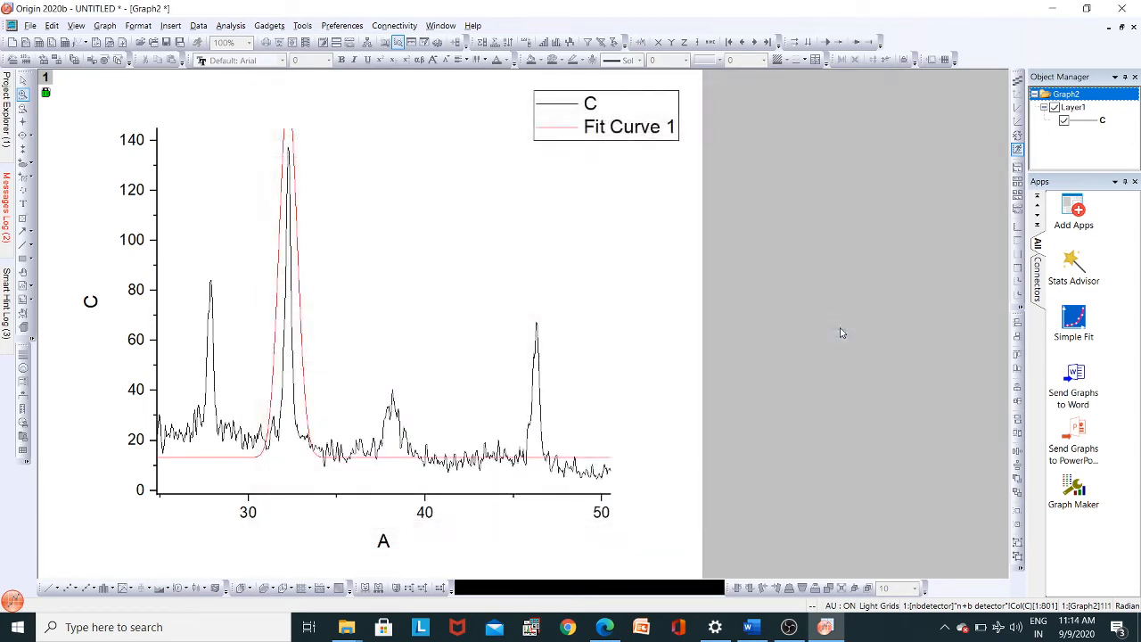
- Try to pick the peaks at A of about 27.9 and 32.3 for a Gauss multiple peak fit of curve C
{"action": "left_click", "coordinate": [231, 25]}
{"action": "mouse_move", "coordinate": [308, 116]}
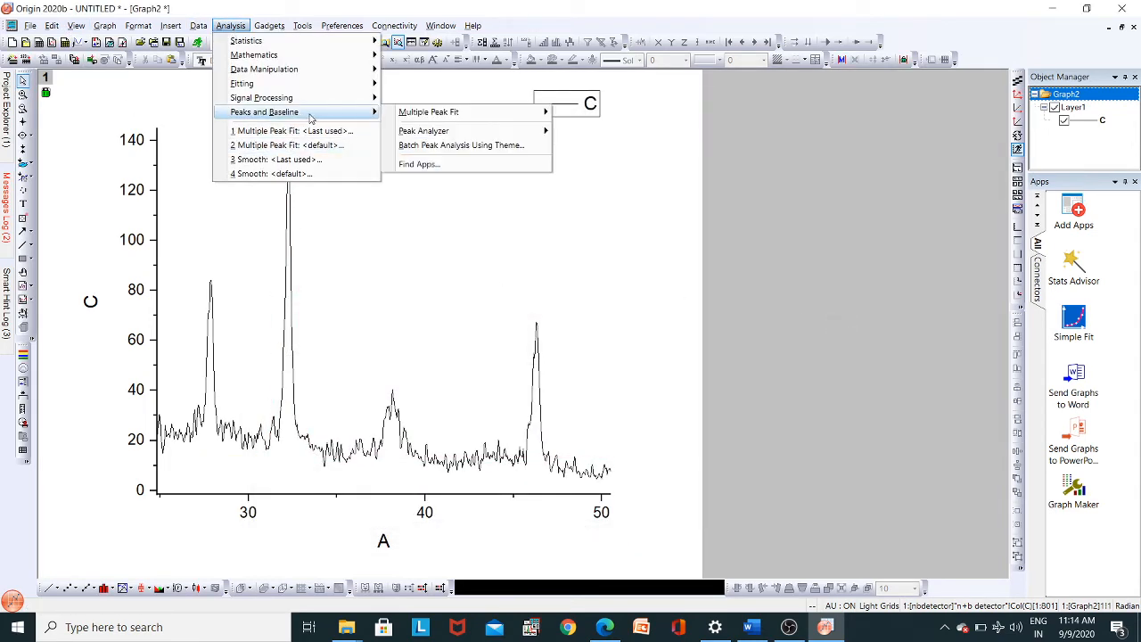
{"action": "mouse_move", "coordinate": [492, 118]}
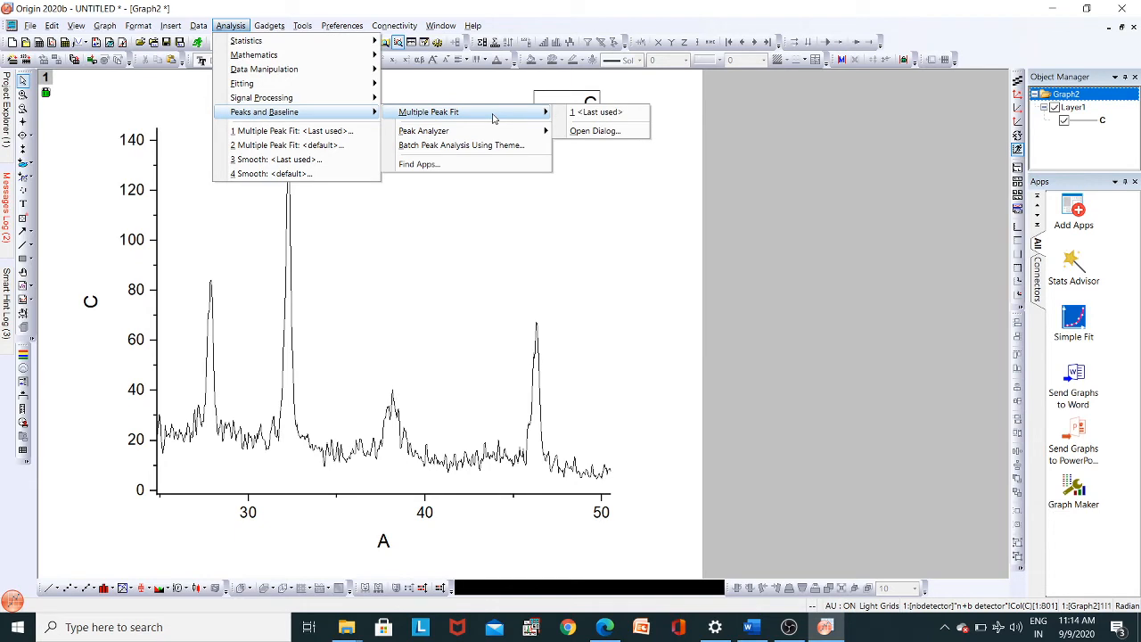
{"action": "left_click", "coordinate": [579, 131]}
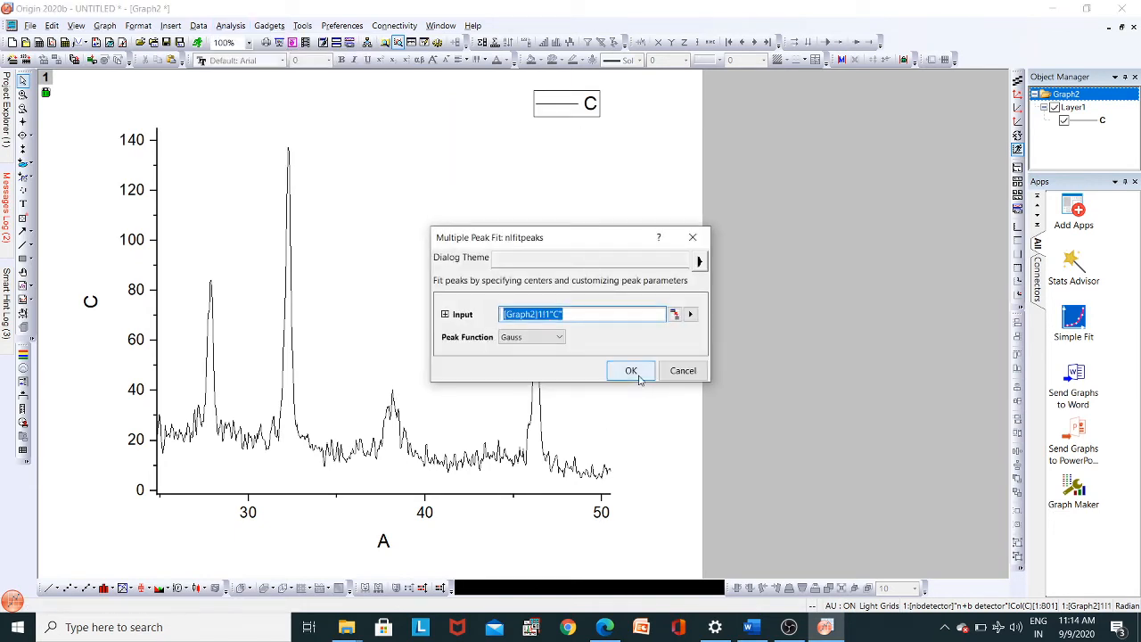
{"action": "left_click", "coordinate": [630, 370]}
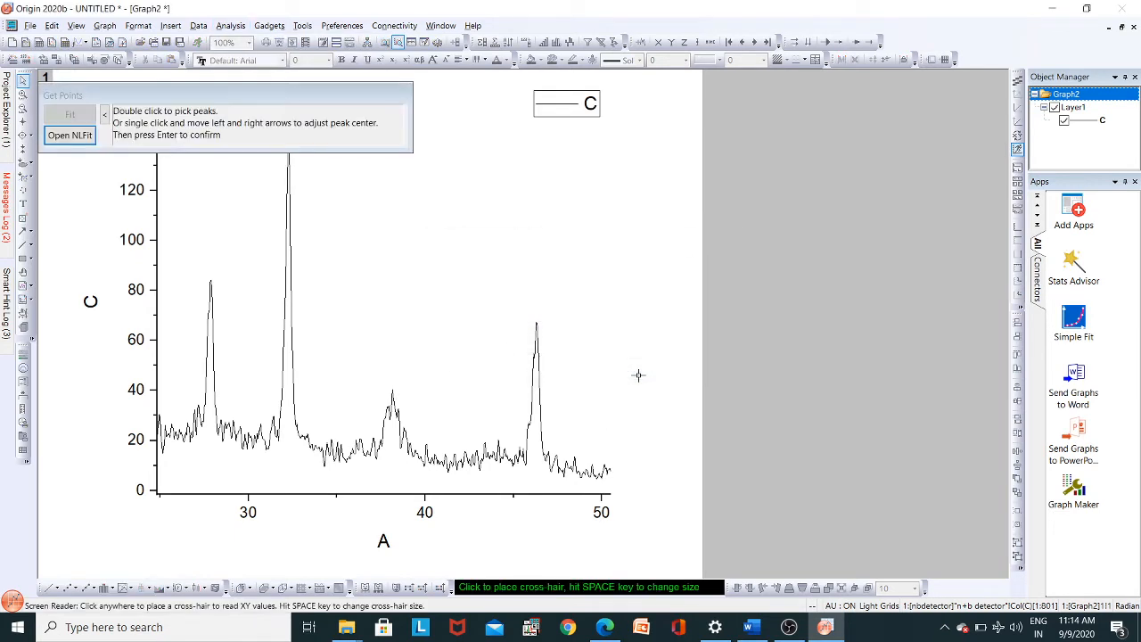
{"action": "double_click", "coordinate": [210, 280]}
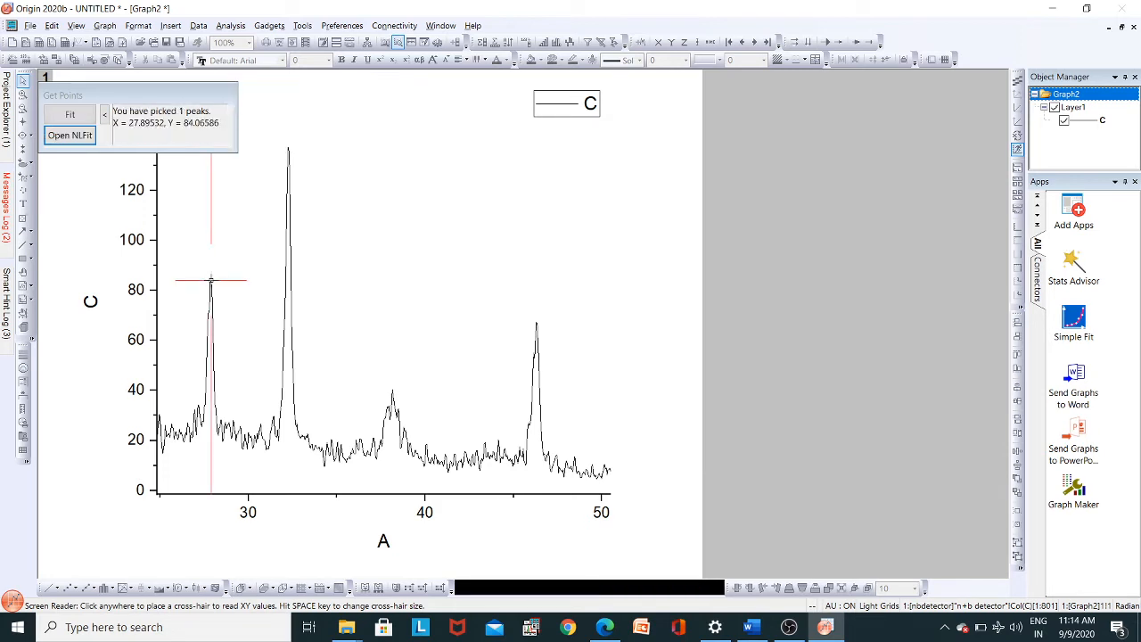
{"action": "double_click", "coordinate": [288, 149]}
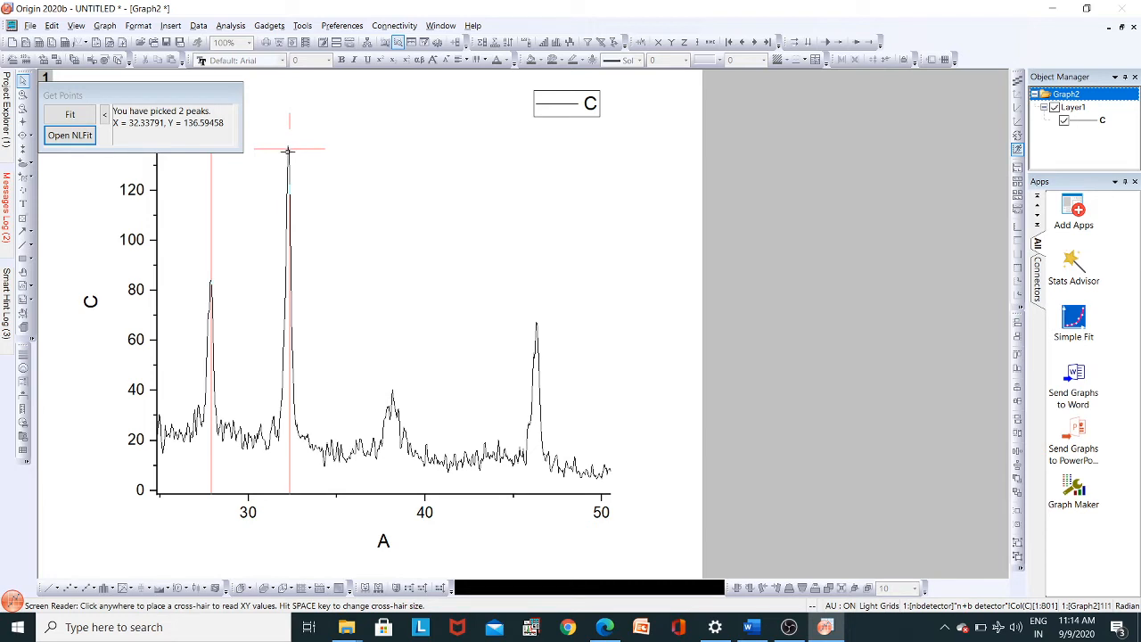
{"action": "left_click", "coordinate": [287, 152]}
{"action": "double_click", "coordinate": [287, 151]}
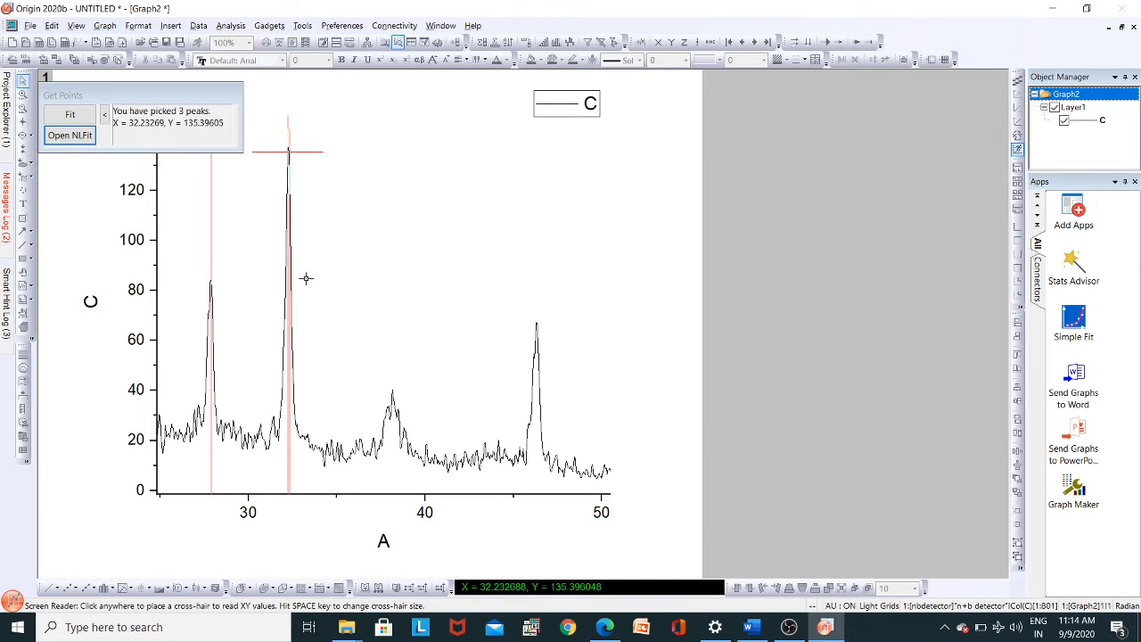
{"action": "right_click", "coordinate": [287, 151]}
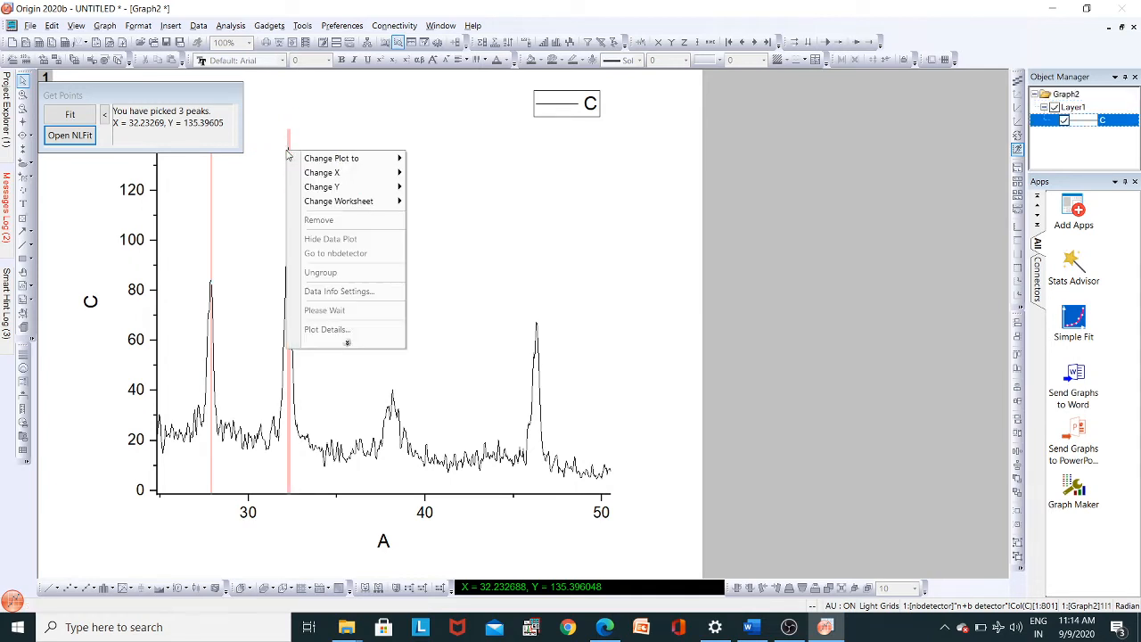
{"action": "mouse_move", "coordinate": [317, 162]}
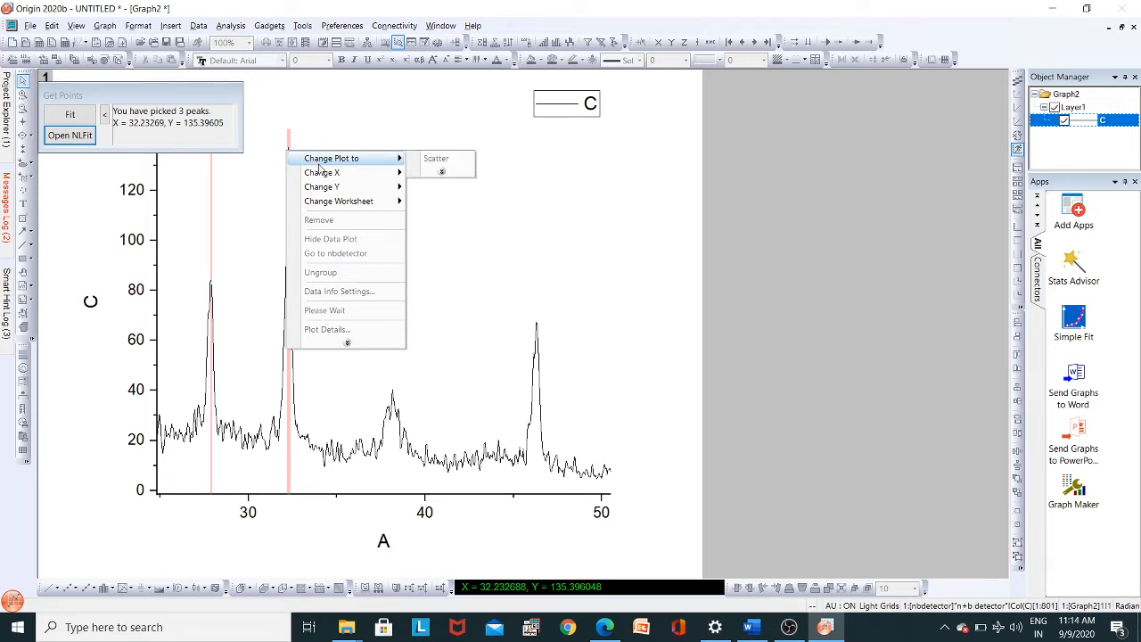
{"action": "left_click", "coordinate": [248, 194]}
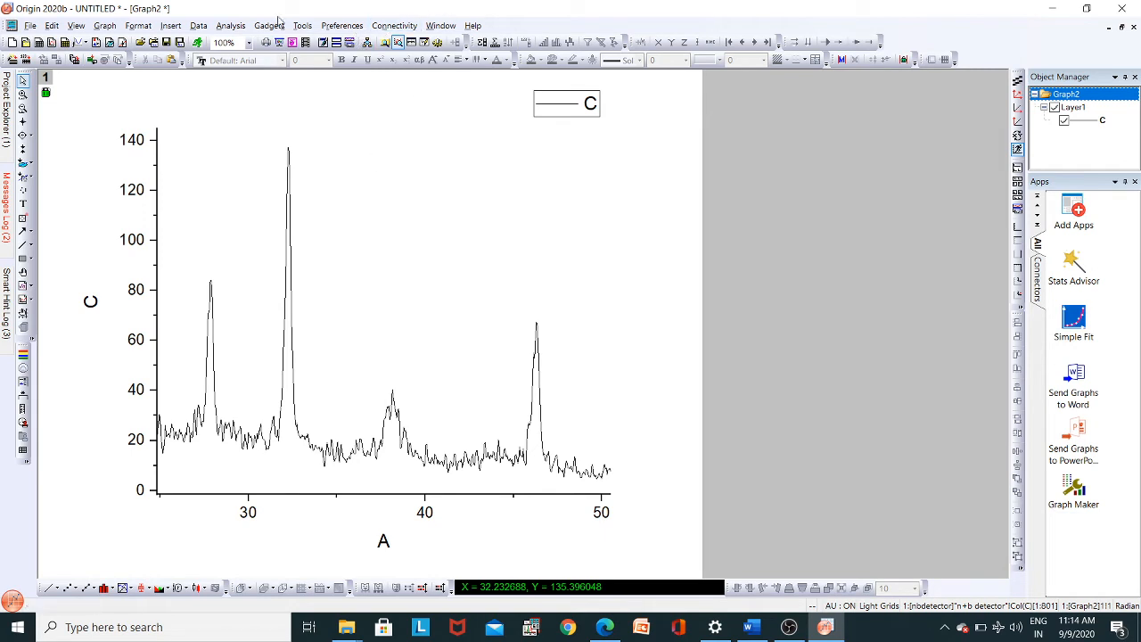
- Start a Gauss multiple peak fit of curve C and pick the three sharp peaks at A of about 27.9, 32.3 and 46.3
{"action": "left_click", "coordinate": [231, 26]}
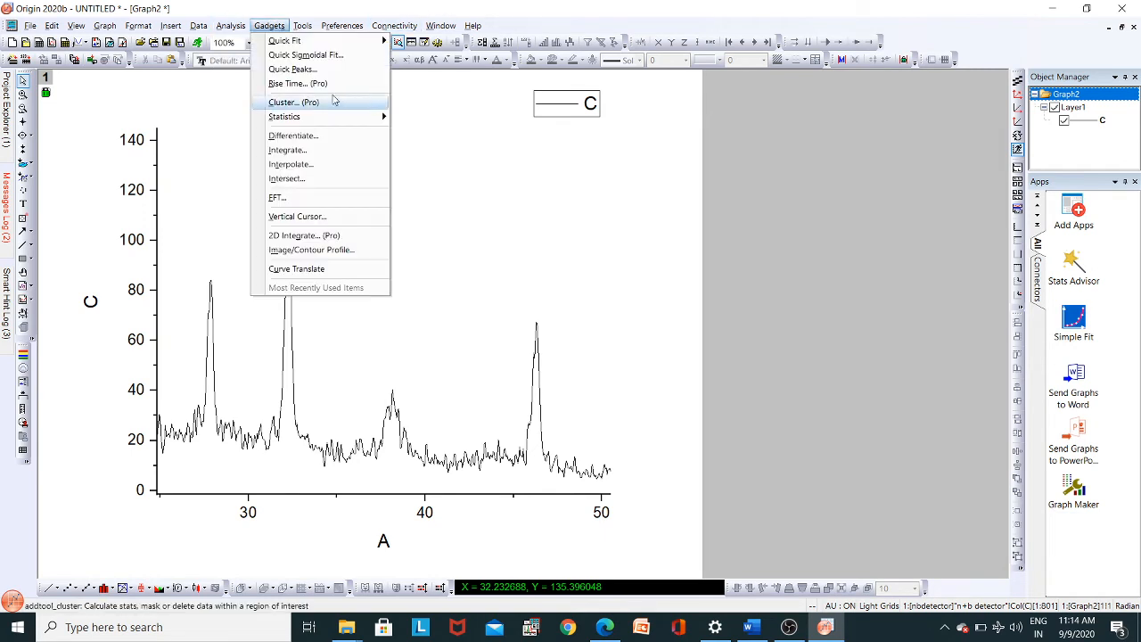
{"action": "key", "text": "Escape"}
{"action": "left_click", "coordinate": [233, 26]}
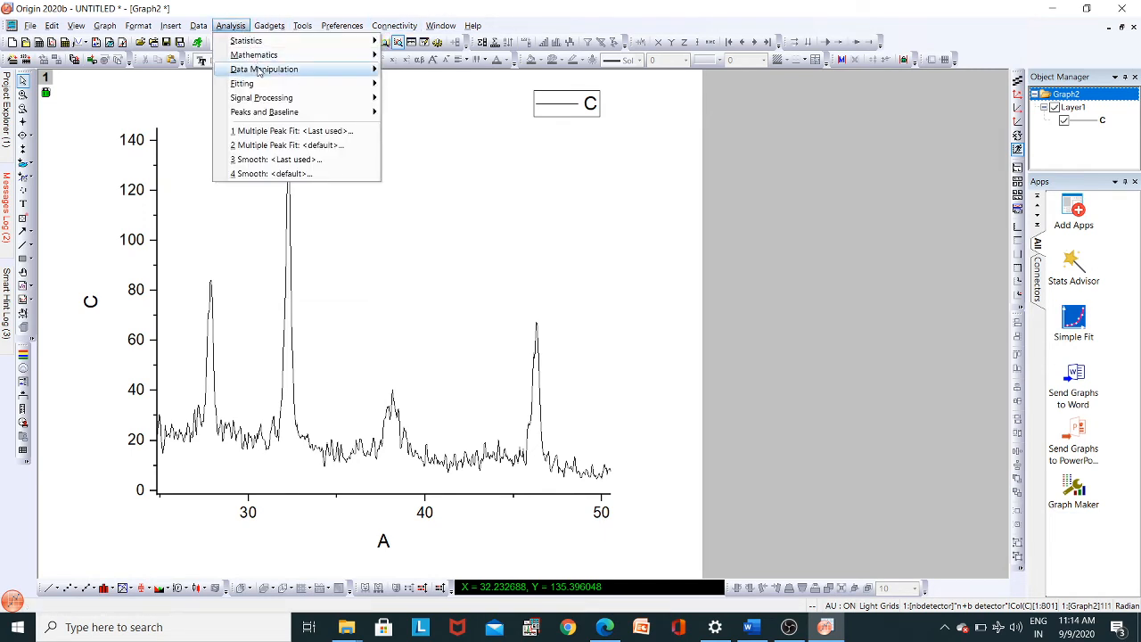
{"action": "mouse_move", "coordinate": [282, 119]}
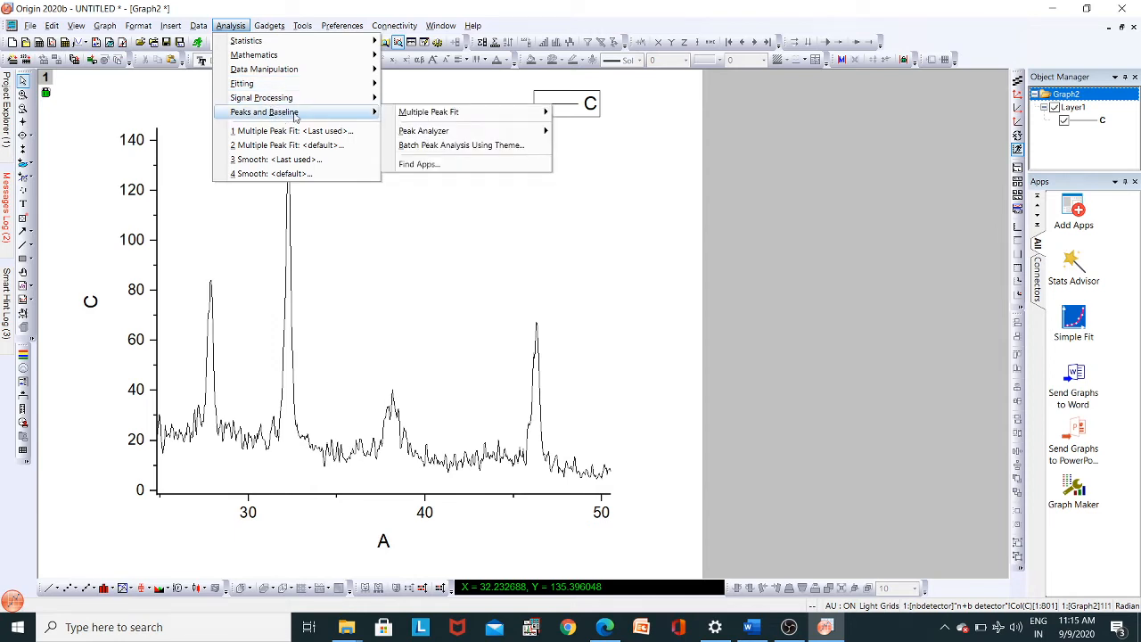
{"action": "mouse_move", "coordinate": [450, 115]}
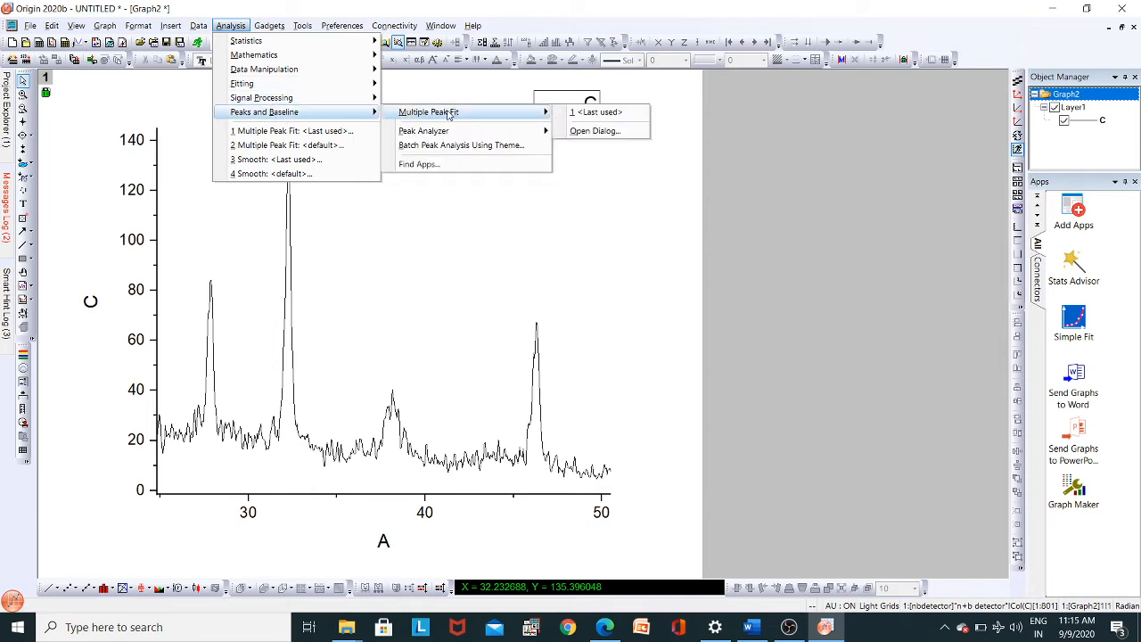
{"action": "left_click", "coordinate": [579, 131]}
{"action": "left_click", "coordinate": [630, 369]}
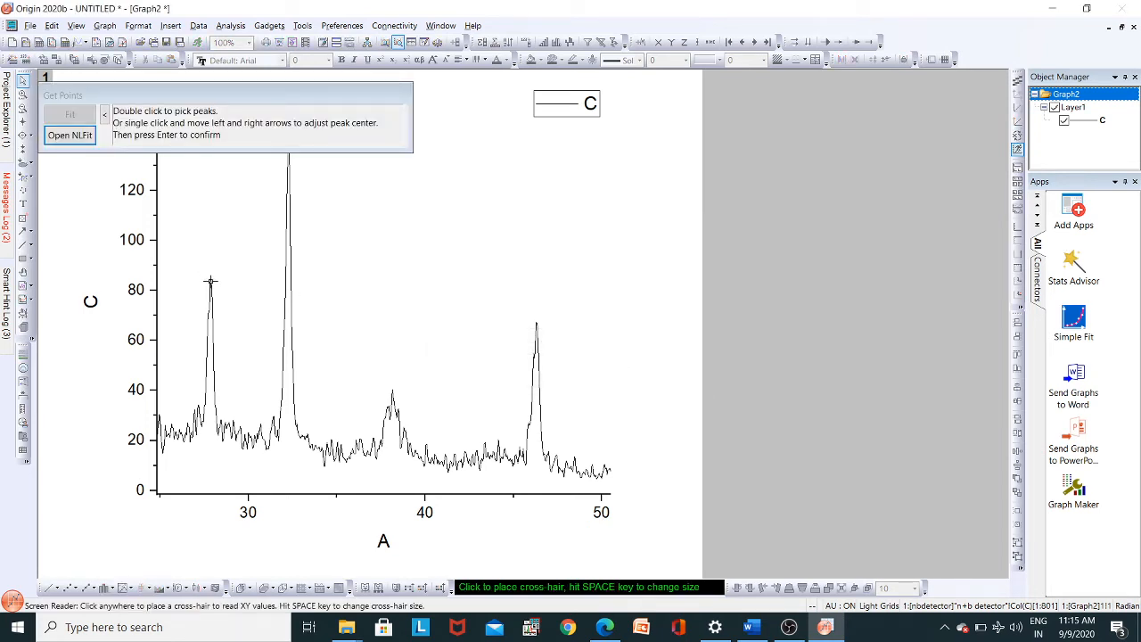
{"action": "double_click", "coordinate": [211, 281]}
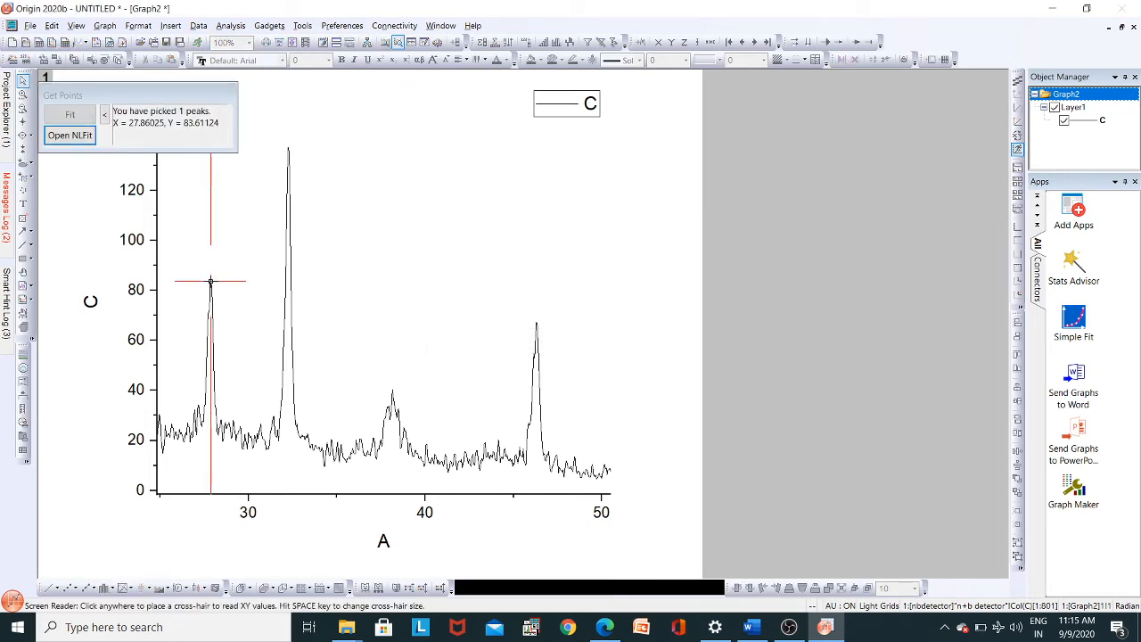
{"action": "double_click", "coordinate": [288, 147]}
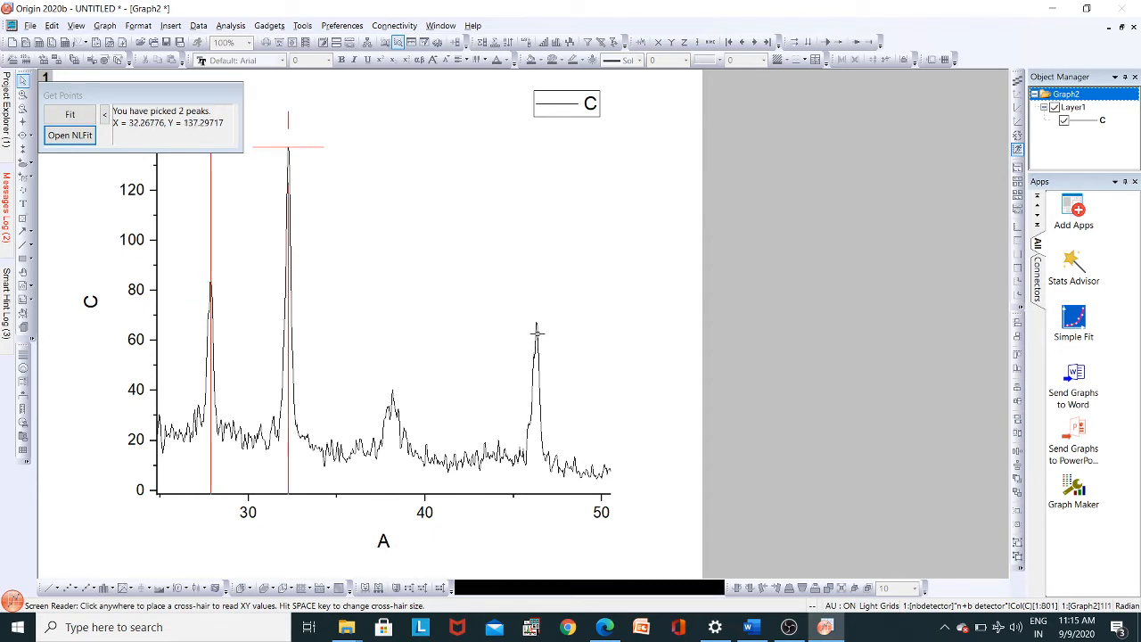
{"action": "double_click", "coordinate": [535, 325]}
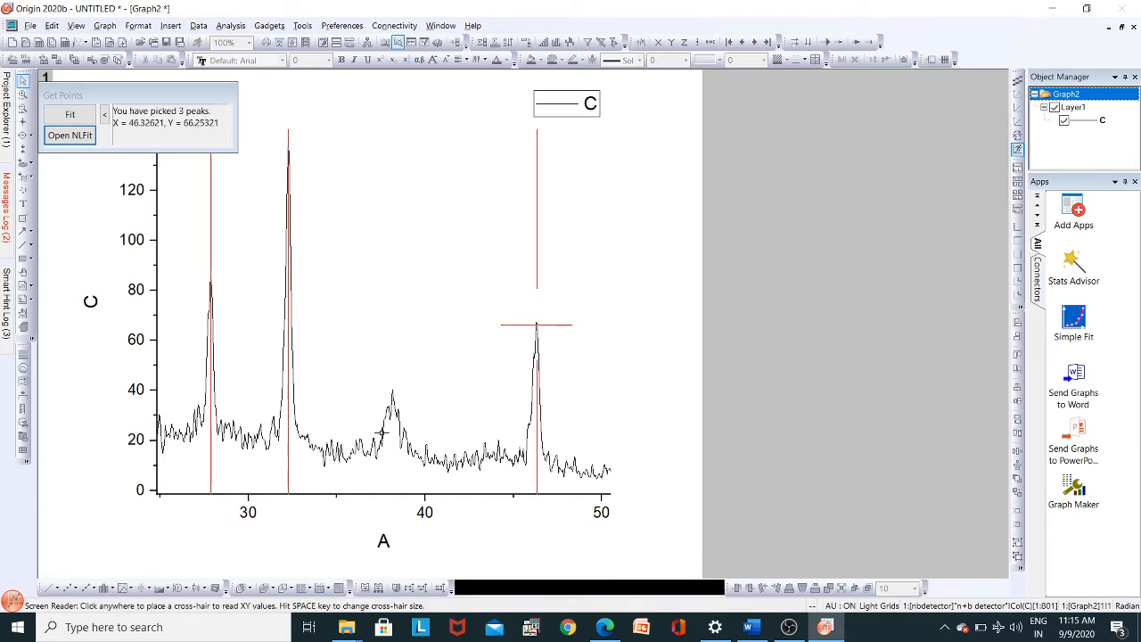
- Run the nonlinear Gauss fit of the picked peaks until it converges, accept it and view the summary table in the report sheet
{"action": "left_click", "coordinate": [78, 140]}
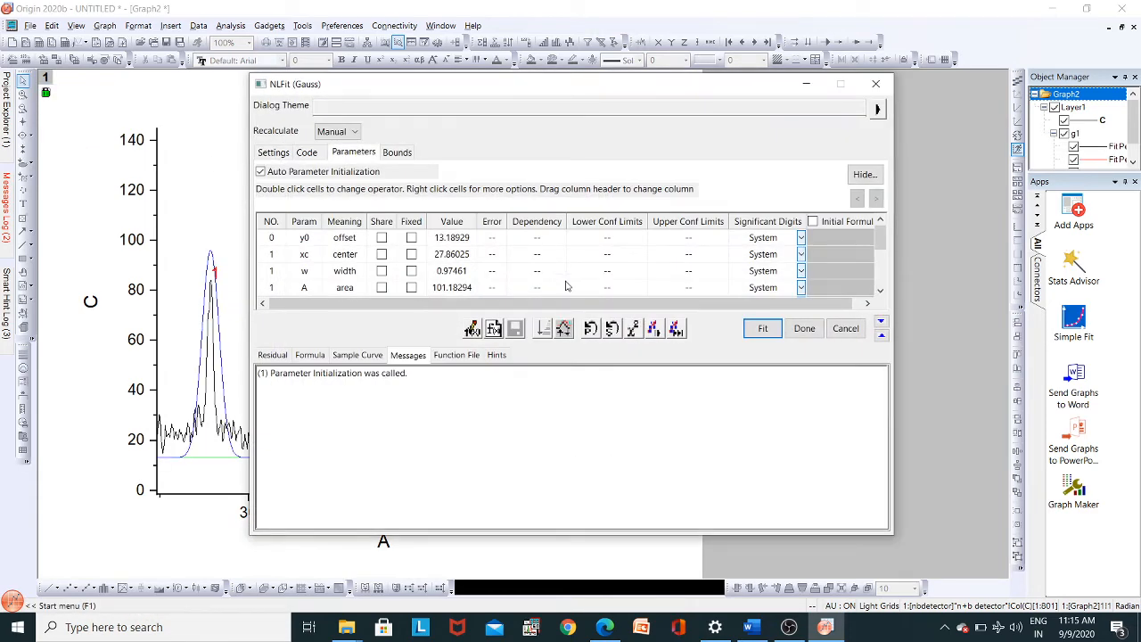
{"action": "left_click", "coordinate": [674, 329]}
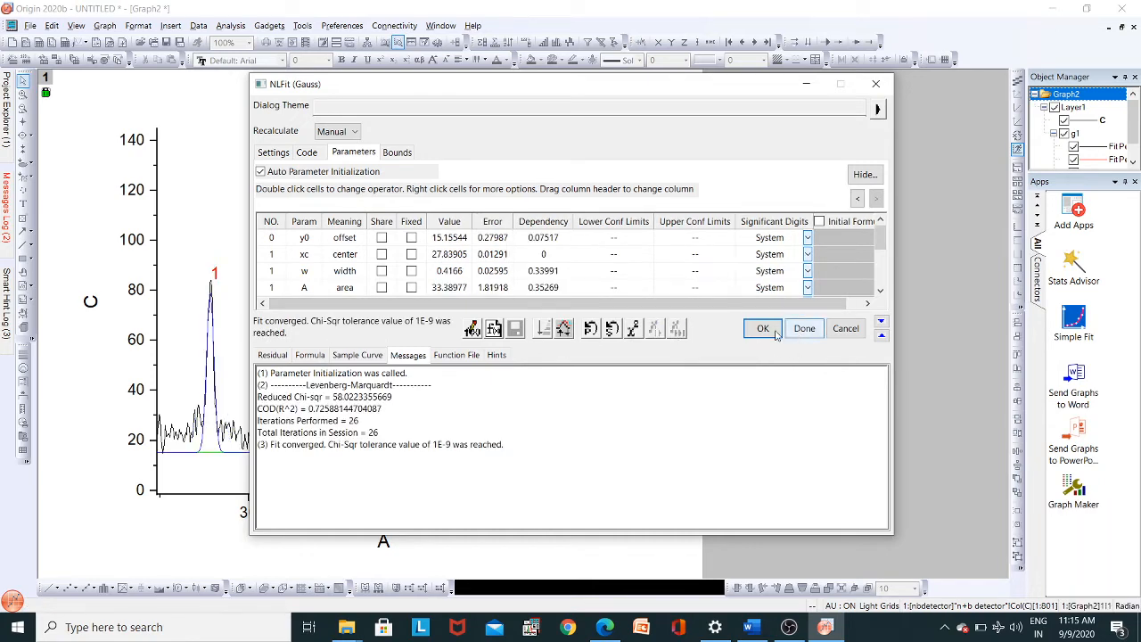
{"action": "left_click", "coordinate": [805, 329]}
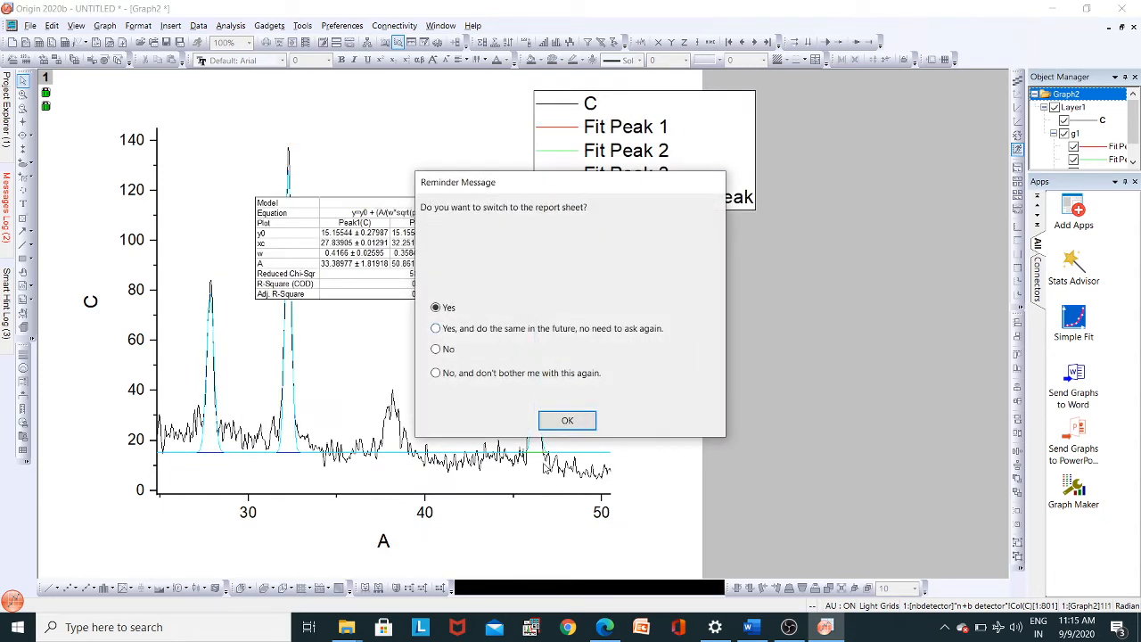
{"action": "left_click", "coordinate": [567, 427]}
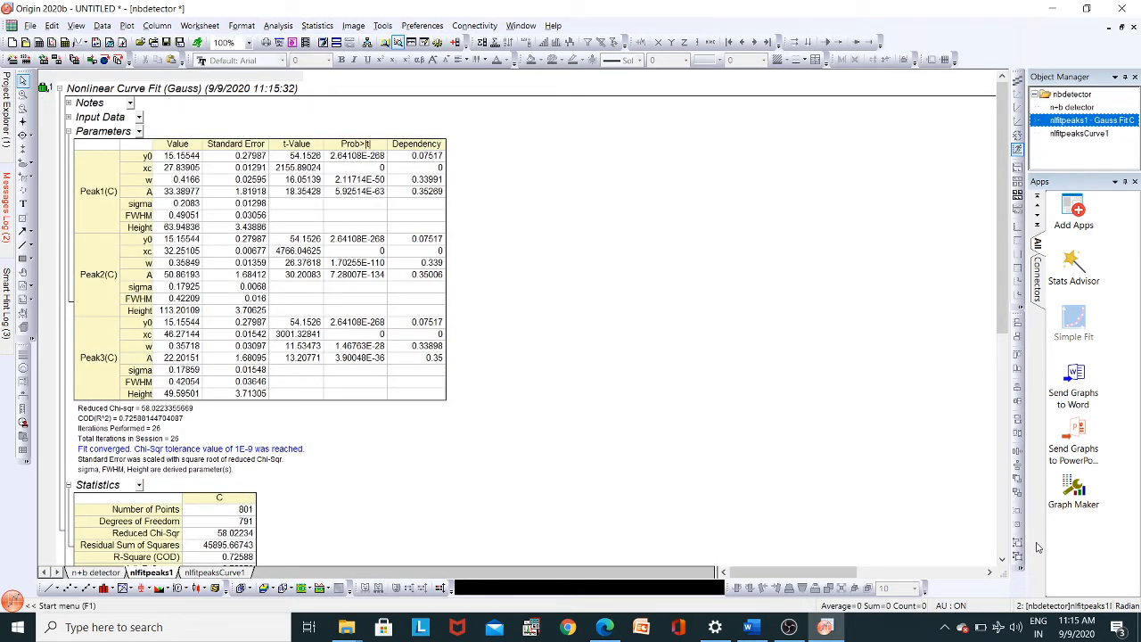
{"action": "left_click_drag", "start_coordinate": [1002, 561], "coordinate": [1004, 562]}
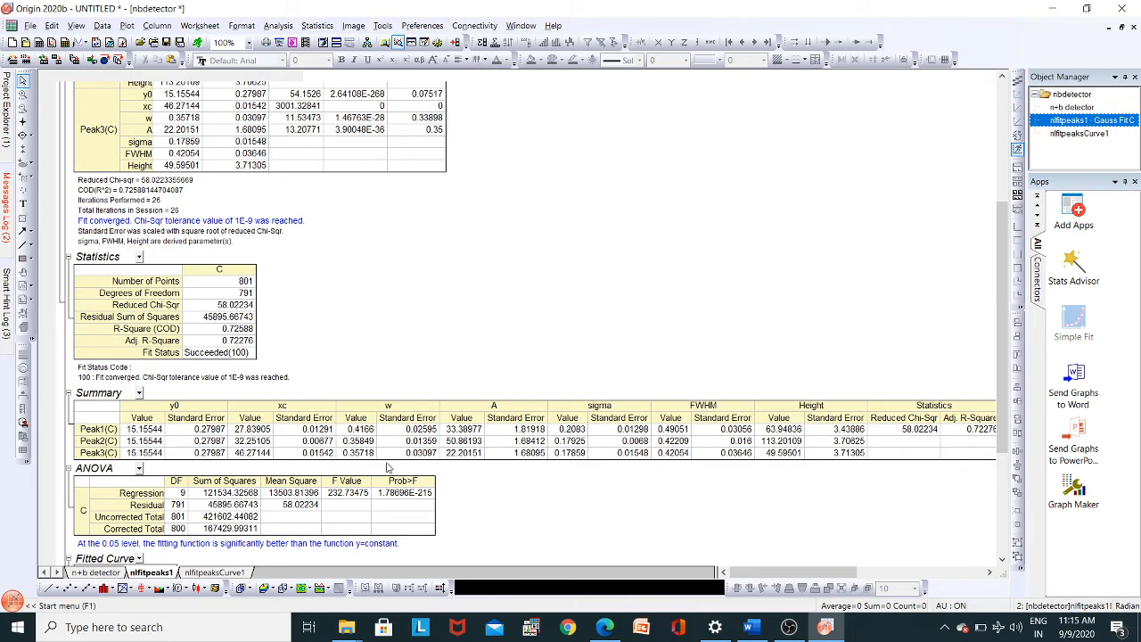
- Launch Excel and create a blank workbook
{"action": "left_click", "coordinate": [162, 628]}
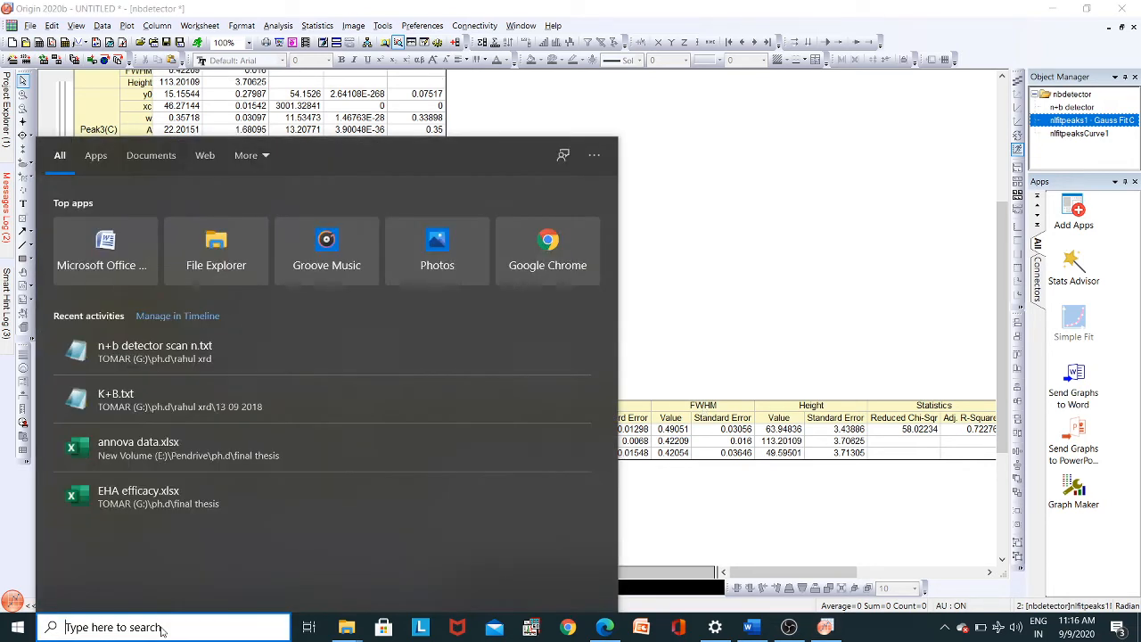
{"action": "type", "text": "exce"}
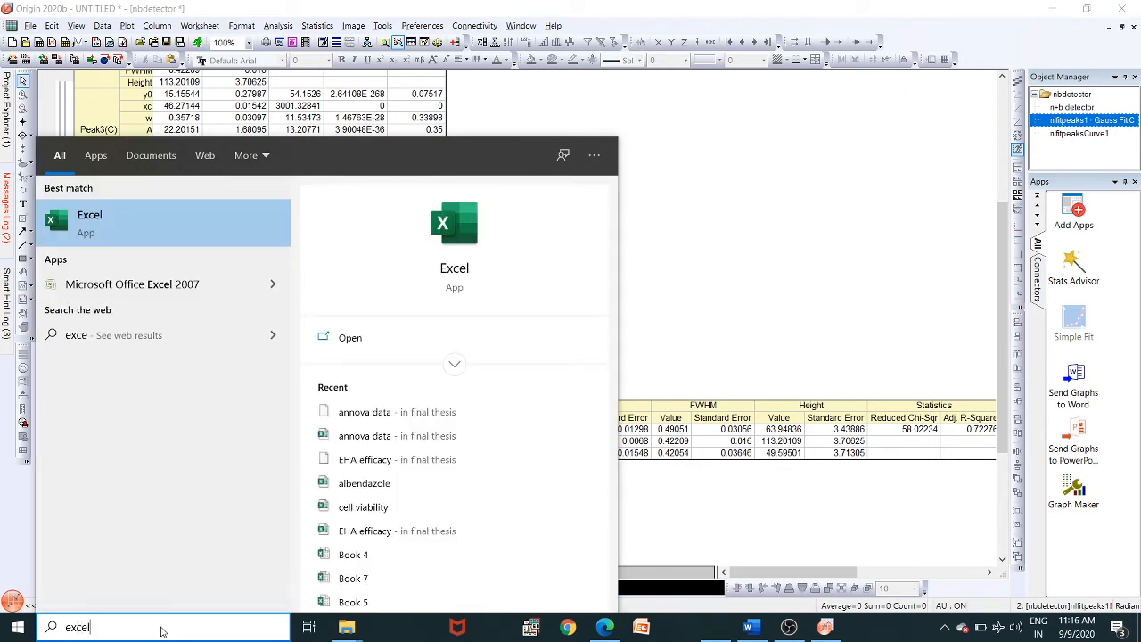
{"action": "type", "text": "l"}
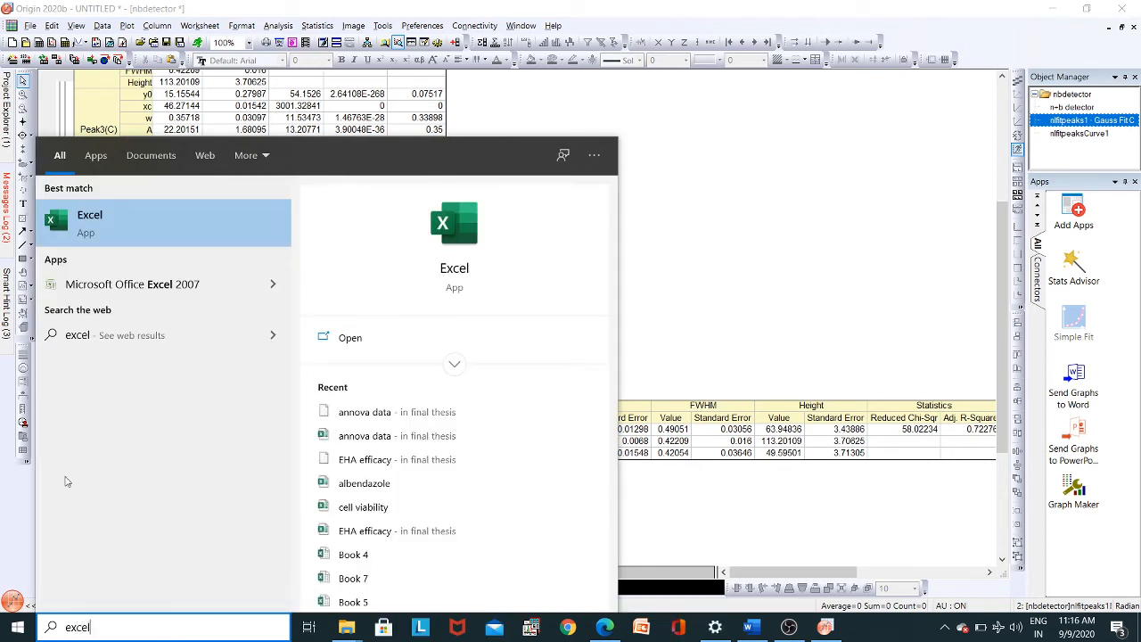
{"action": "left_click", "coordinate": [80, 222]}
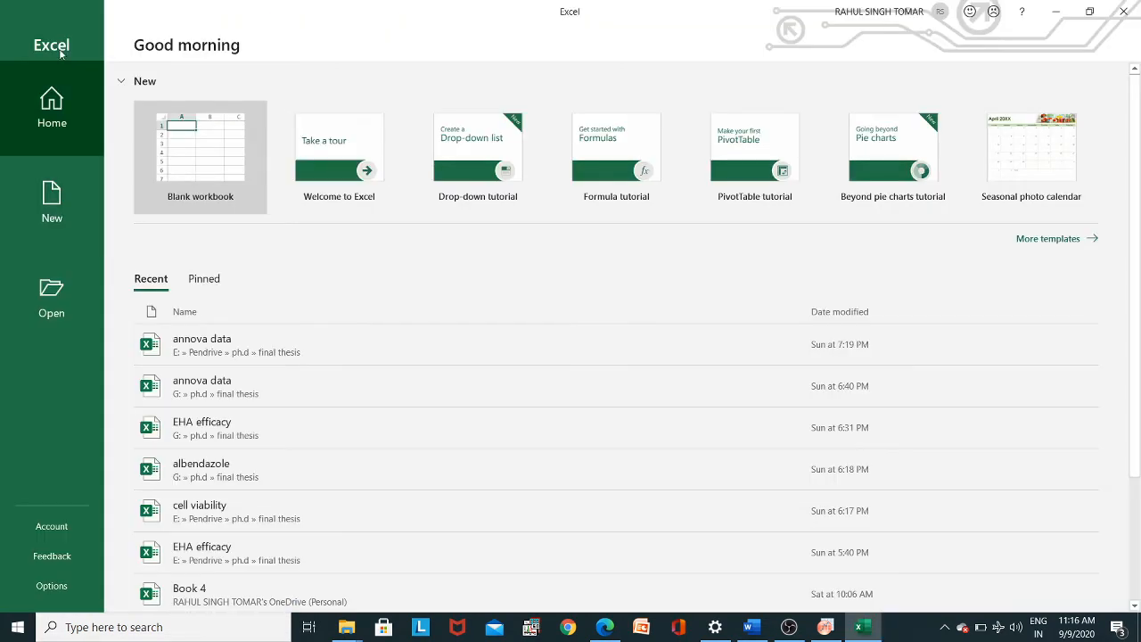
{"action": "left_click", "coordinate": [202, 169]}
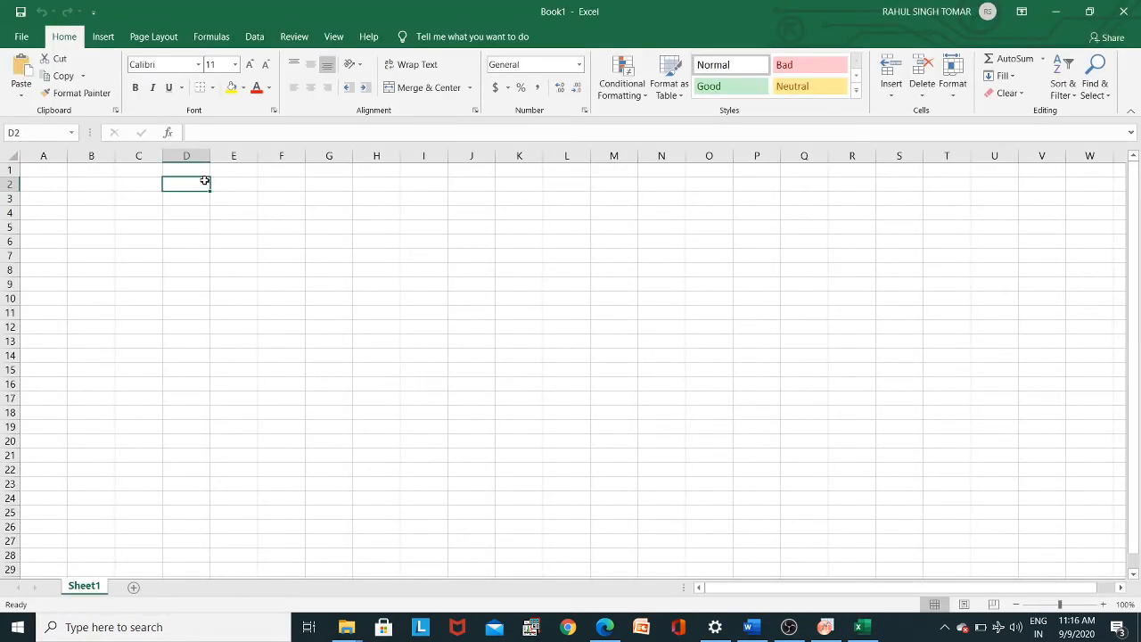
- Enter the heading "2 theta angle" in cell E4 and widen column E to fit it
{"action": "left_click", "coordinate": [240, 209]}
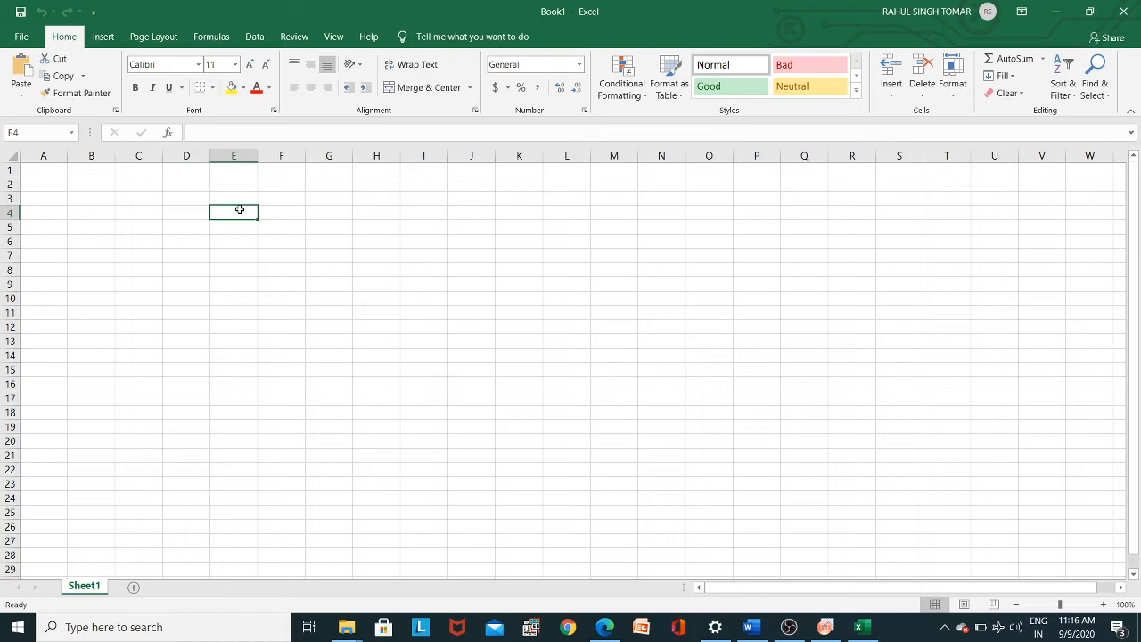
{"action": "type", "text": "2"}
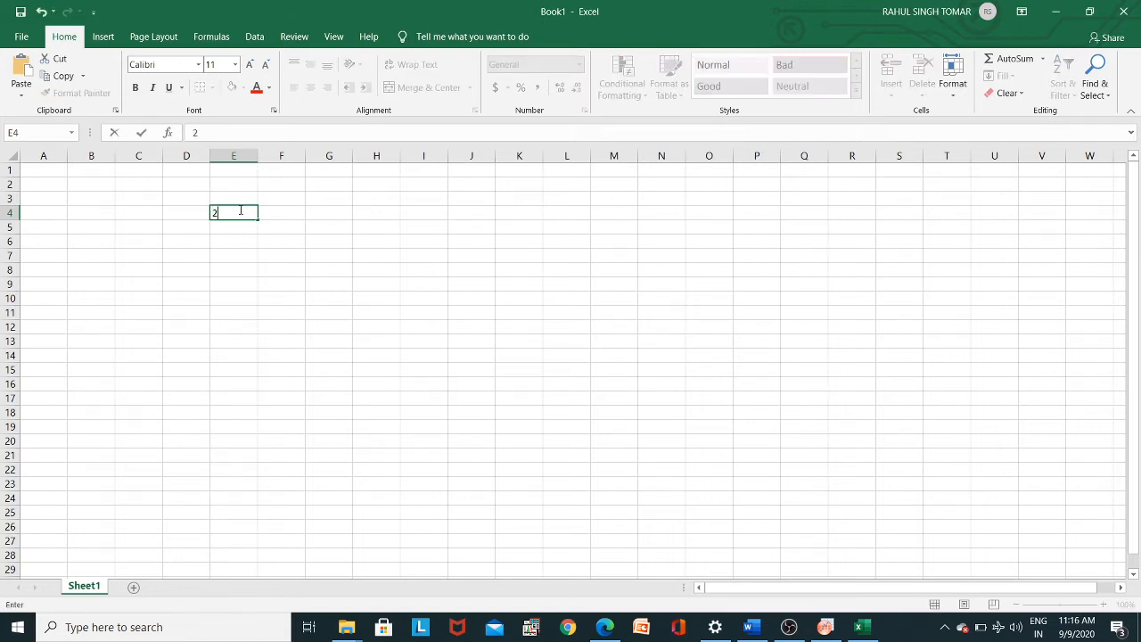
{"action": "type", "text": " theta angle"}
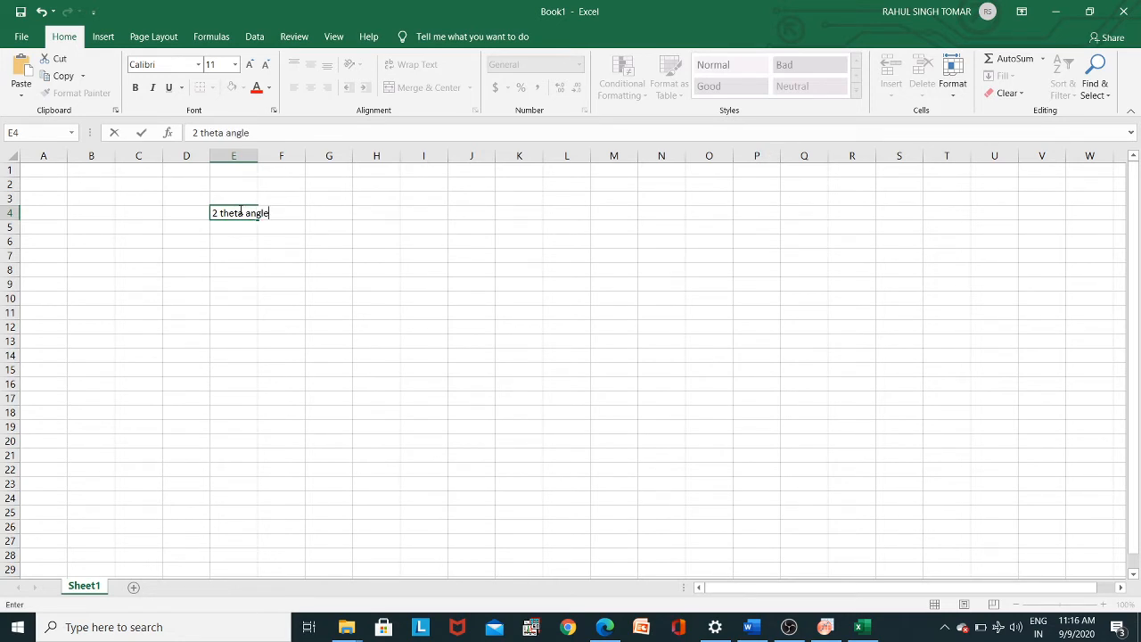
{"action": "left_click", "coordinate": [256, 158]}
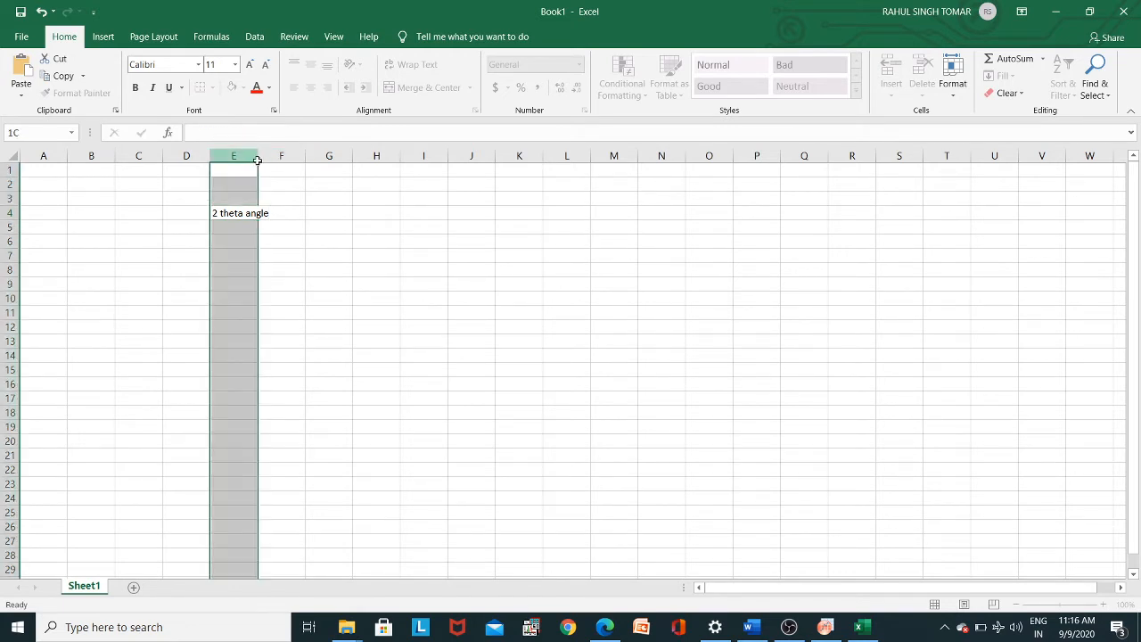
{"action": "left_click_drag", "start_coordinate": [257, 159], "coordinate": [290, 160]}
{"action": "left_click", "coordinate": [251, 172]}
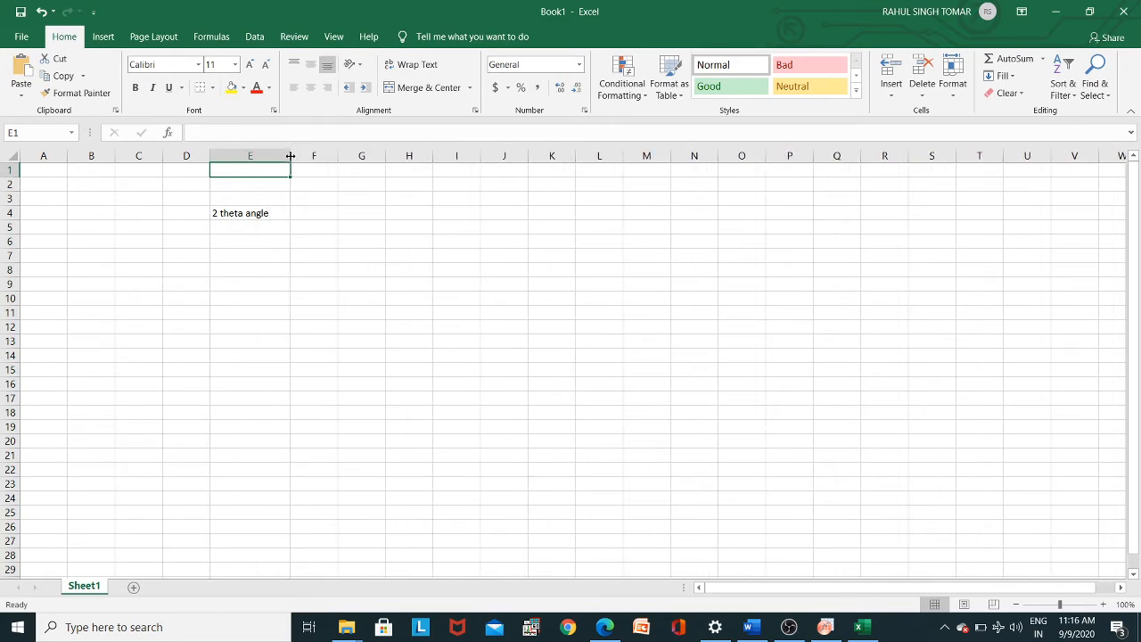
- Enter the heading "FWHM" in cell F4 and widen column F
{"action": "left_click", "coordinate": [318, 212]}
{"action": "type", "text": "FW"}
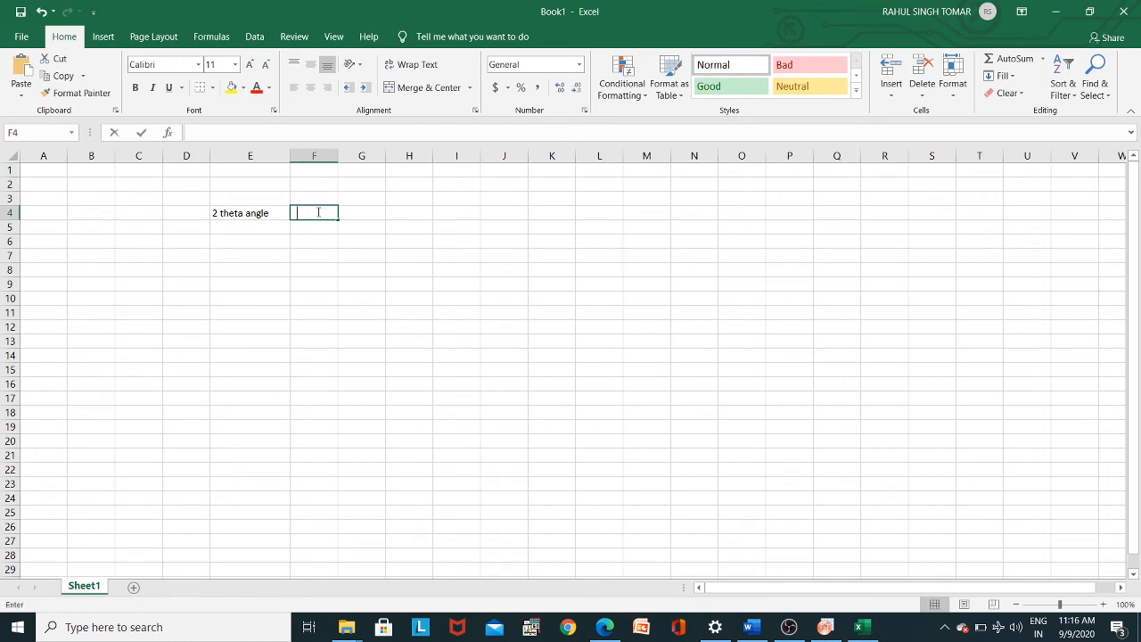
{"action": "type", "text": "HM"}
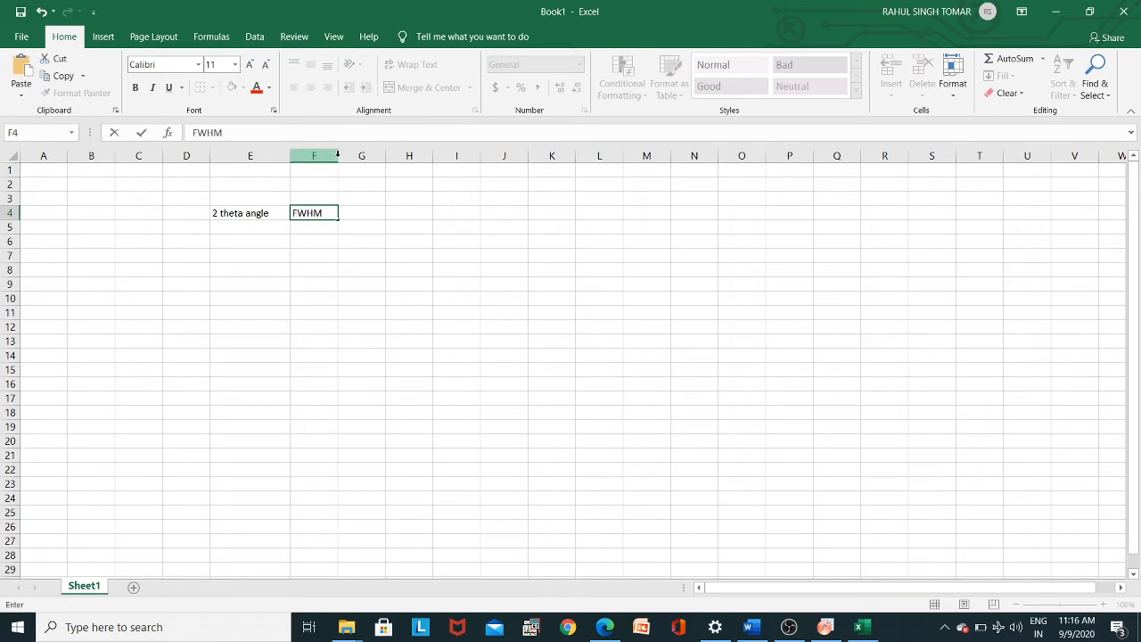
{"action": "left_click", "coordinate": [368, 225]}
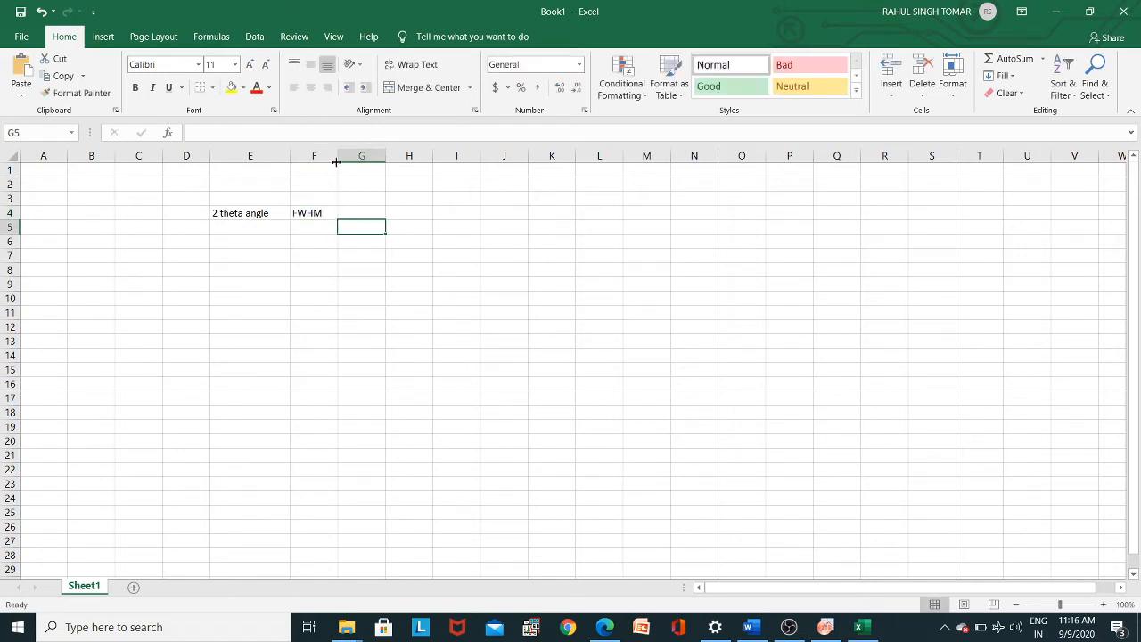
{"action": "left_click_drag", "start_coordinate": [338, 161], "coordinate": [385, 168]}
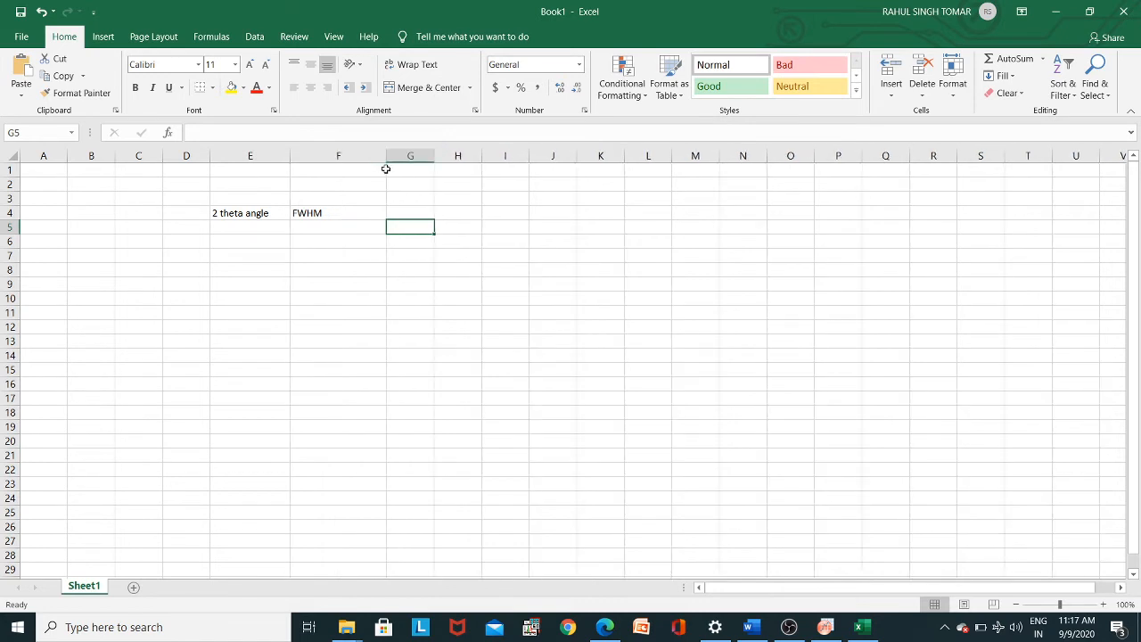
- Copy the three xc peak values from the Summary table in Origin into cells E6:E8 of the Excel sheet
{"action": "left_click", "coordinate": [266, 235]}
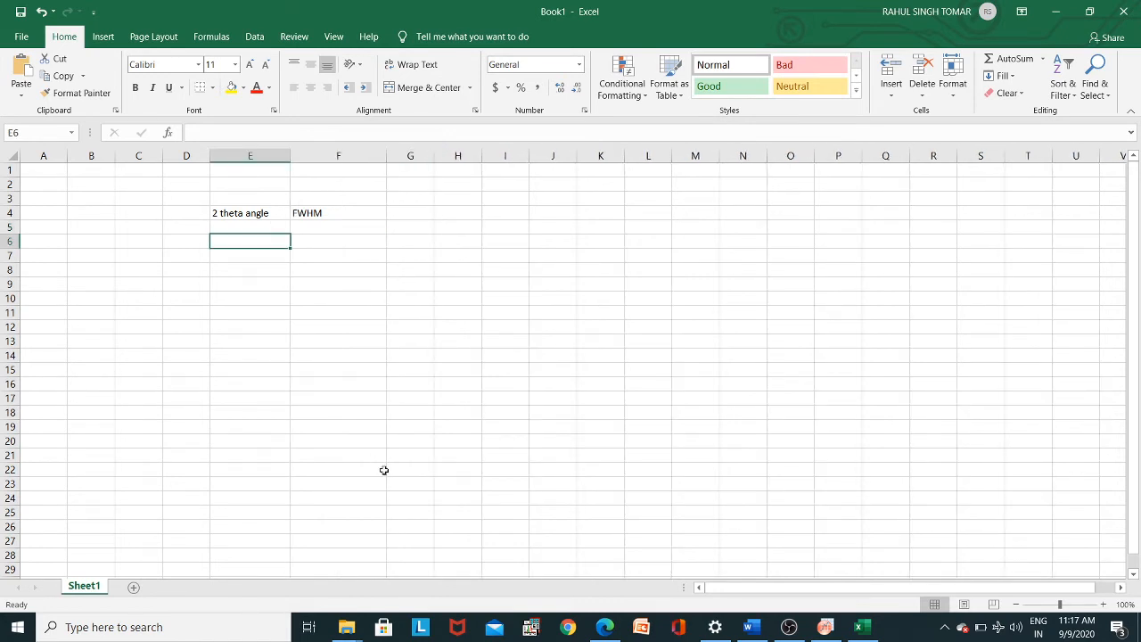
{"action": "left_click", "coordinate": [835, 628]}
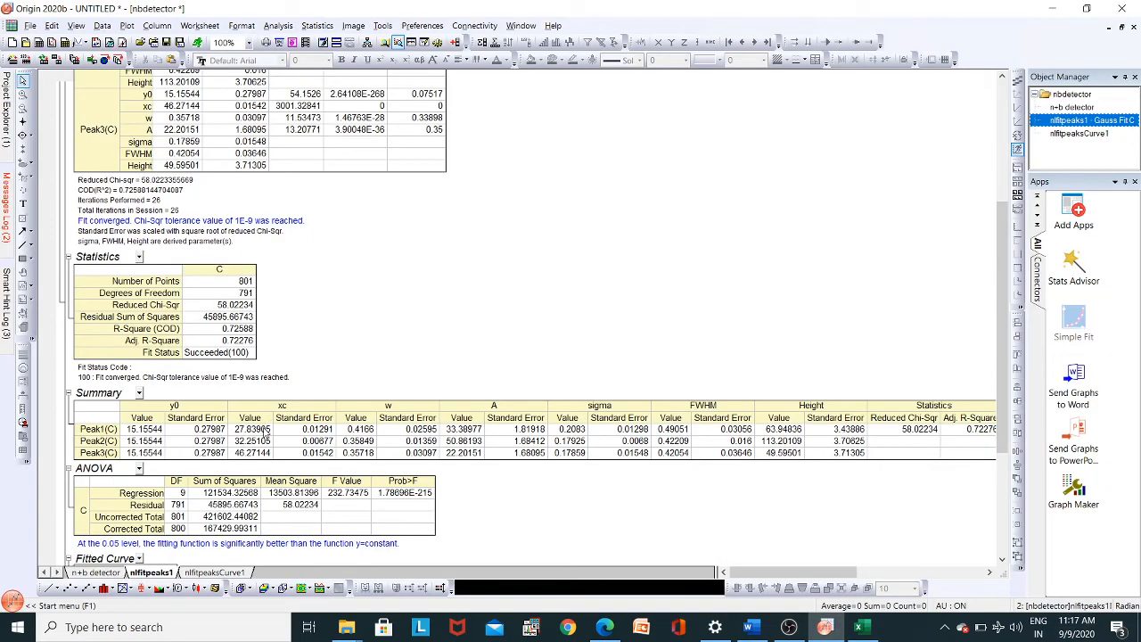
{"action": "left_click_drag", "start_coordinate": [266, 429], "coordinate": [263, 456]}
{"action": "key", "text": "ctrl+c"}
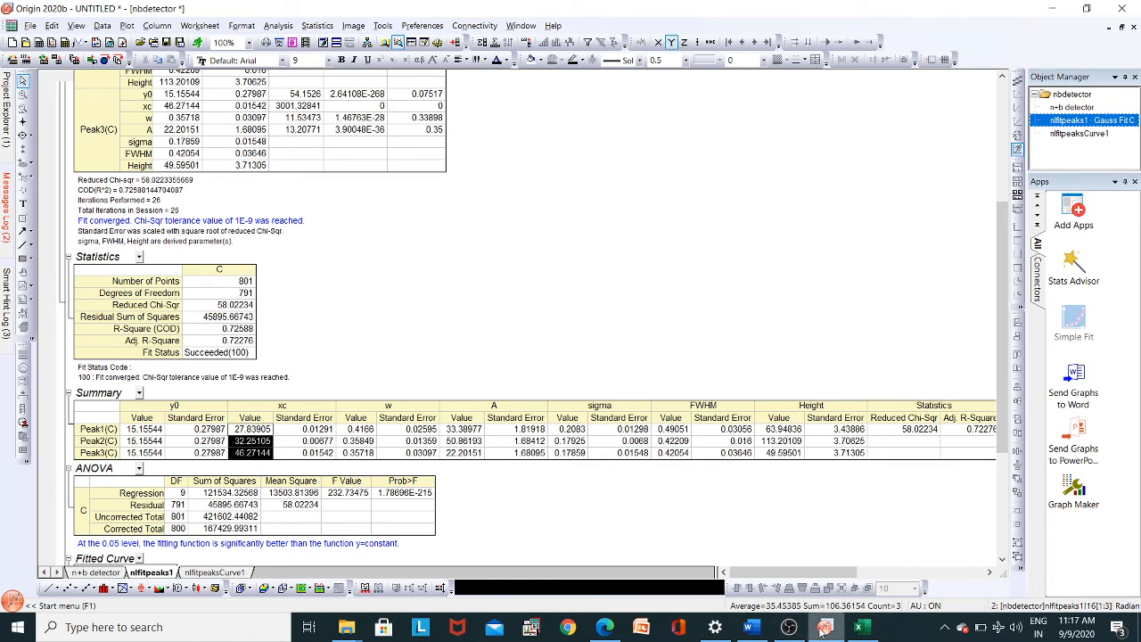
{"action": "left_click", "coordinate": [861, 627]}
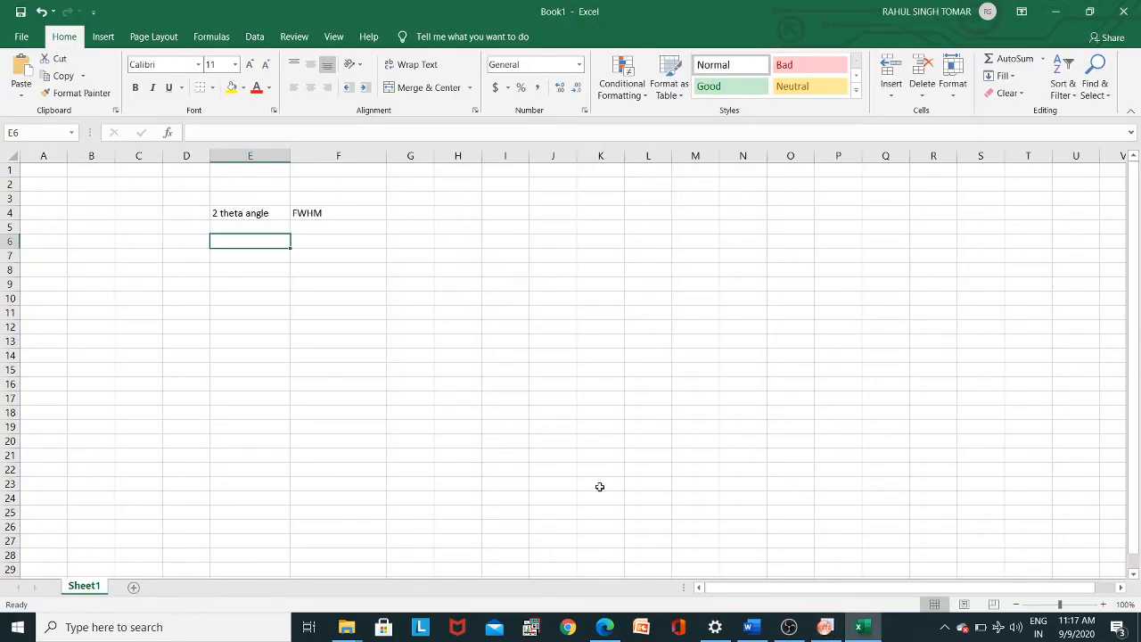
{"action": "key", "text": "ctrl+v"}
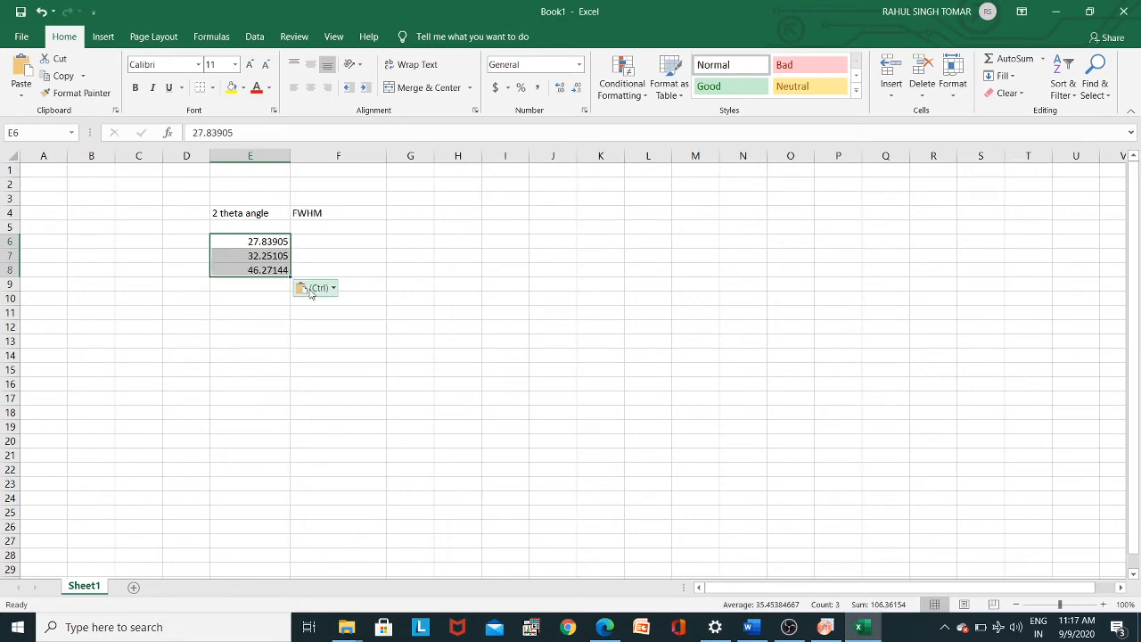
- Copy the three FWHM values from the Summary table in Origin into cells F6:F8 of the Excel sheet
{"action": "left_click", "coordinate": [833, 624]}
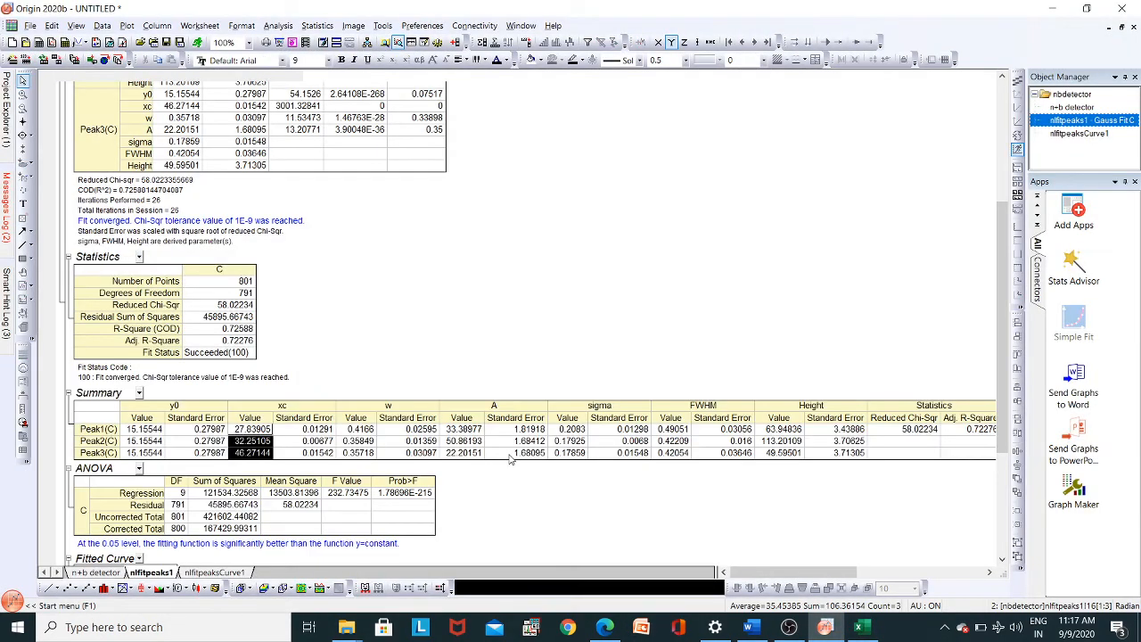
{"action": "left_click", "coordinate": [682, 430]}
{"action": "left_click_drag", "start_coordinate": [682, 431], "coordinate": [683, 454]}
{"action": "key", "text": "ctrl+c"}
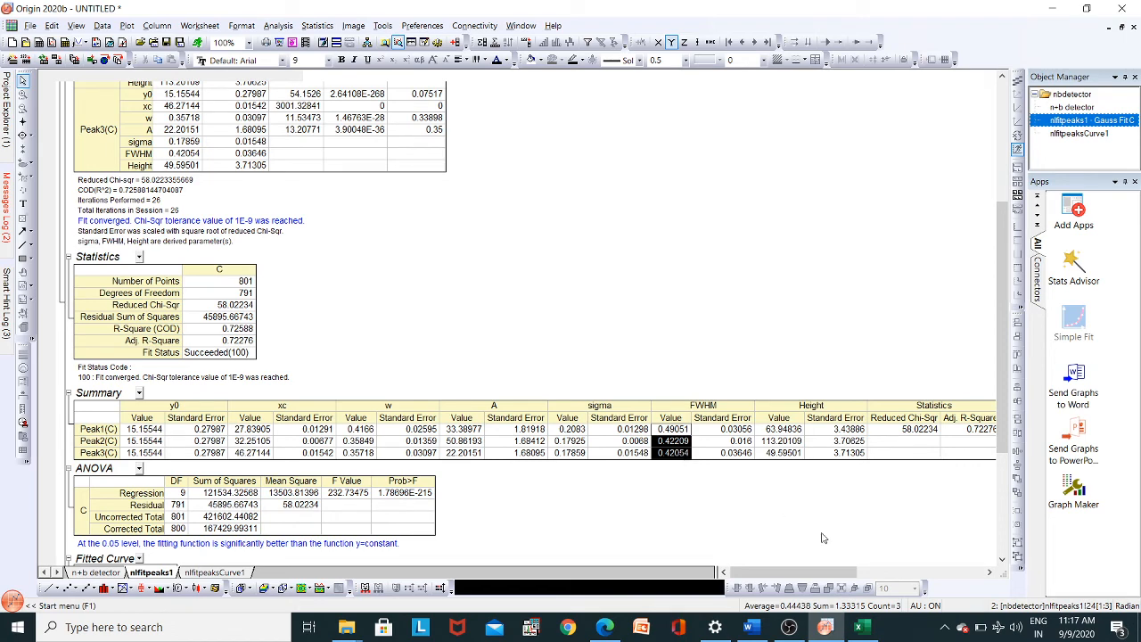
{"action": "left_click", "coordinate": [862, 628]}
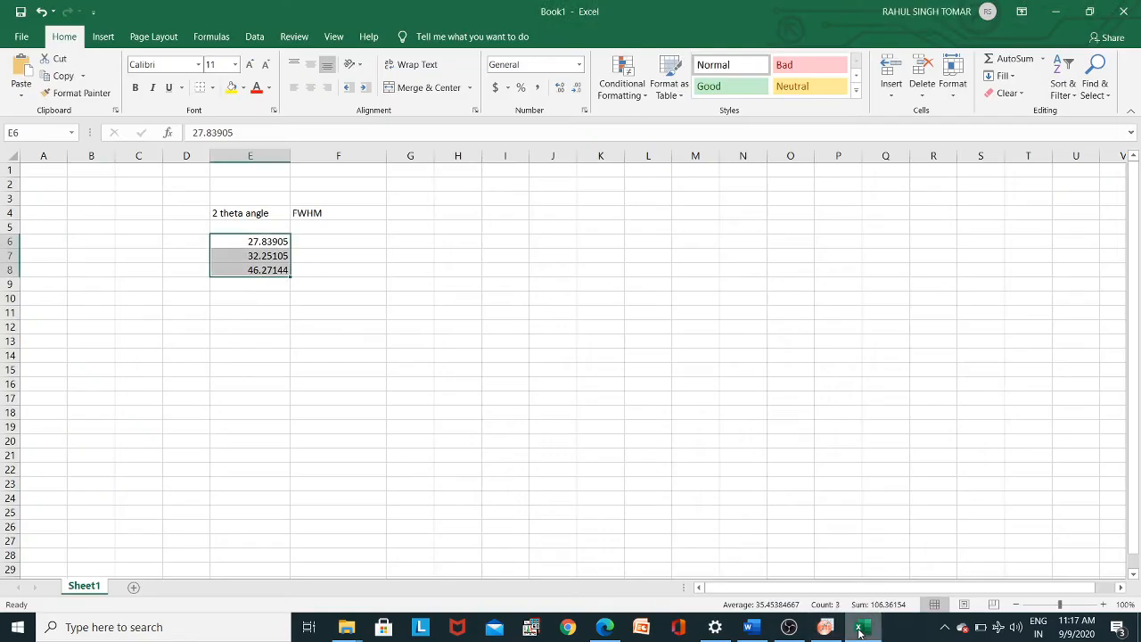
{"action": "left_click", "coordinate": [308, 241]}
{"action": "key", "text": "ctrl+v"}
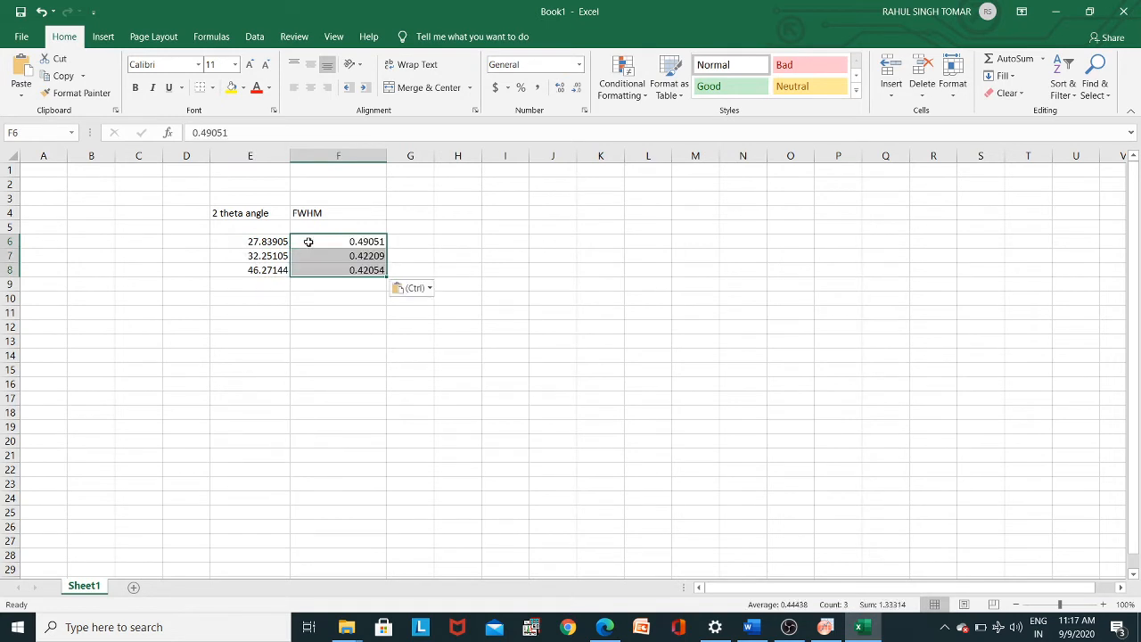
- Enter the heading "Crstalline Size ()" in cell H4
{"action": "left_click", "coordinate": [464, 213]}
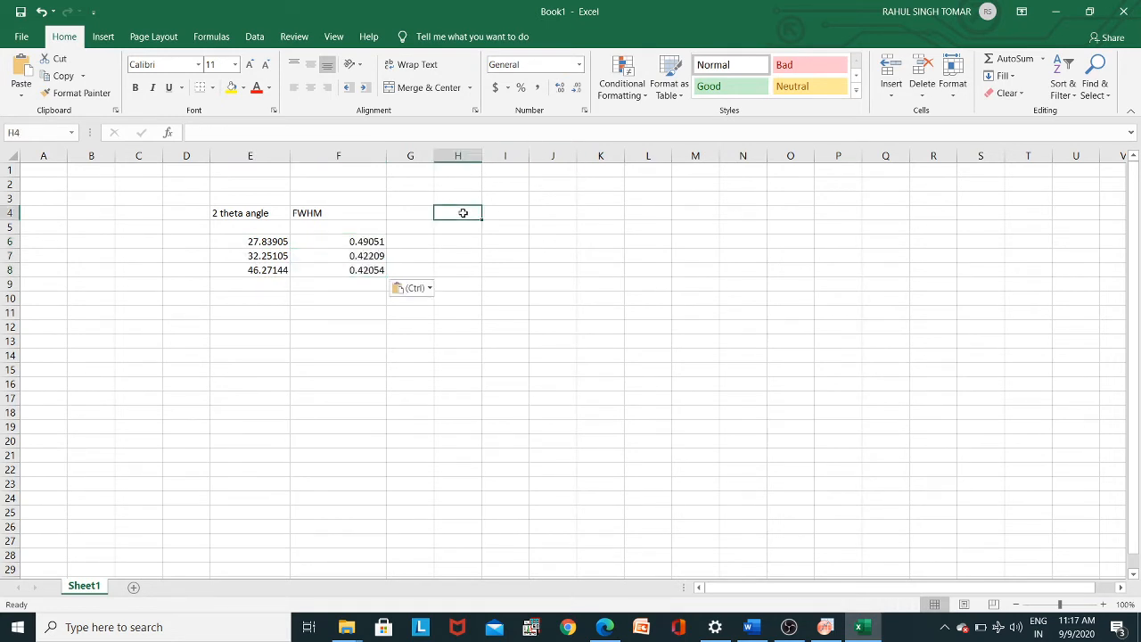
{"action": "type", "text": "C"}
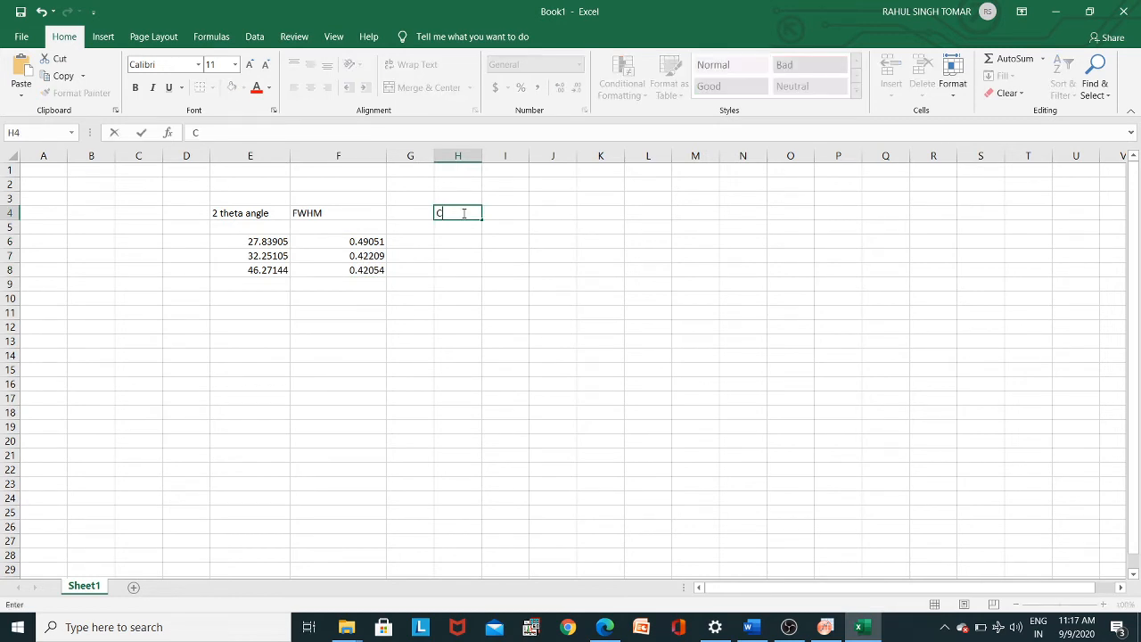
{"action": "type", "text": "rstalline Size ()"}
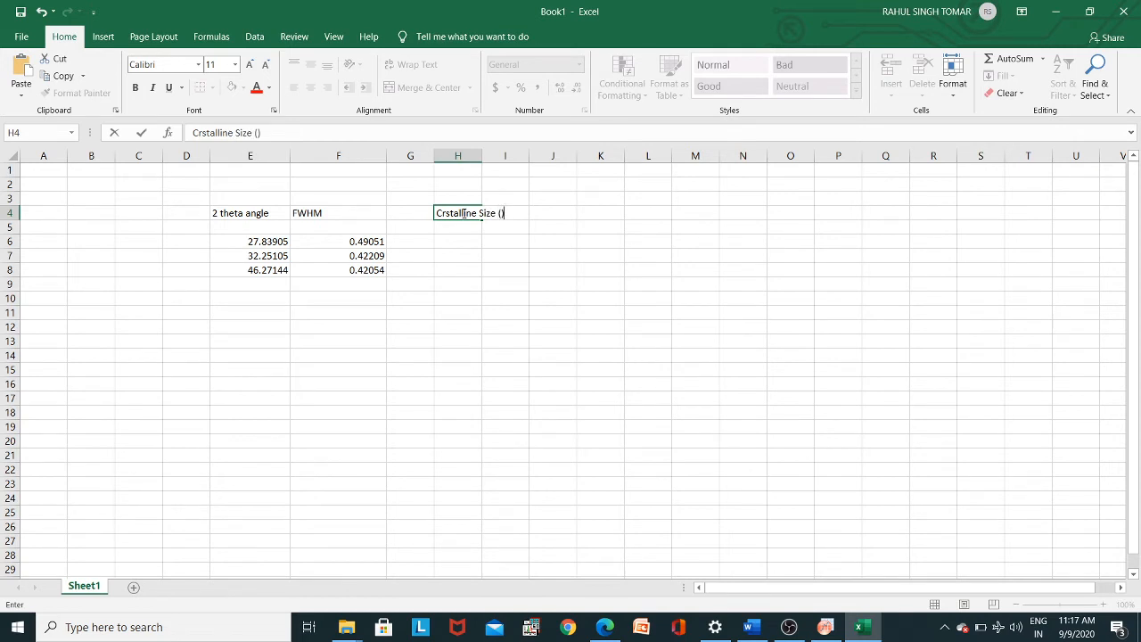
{"action": "key", "text": "Left"}
{"action": "type", "text": "nm"}
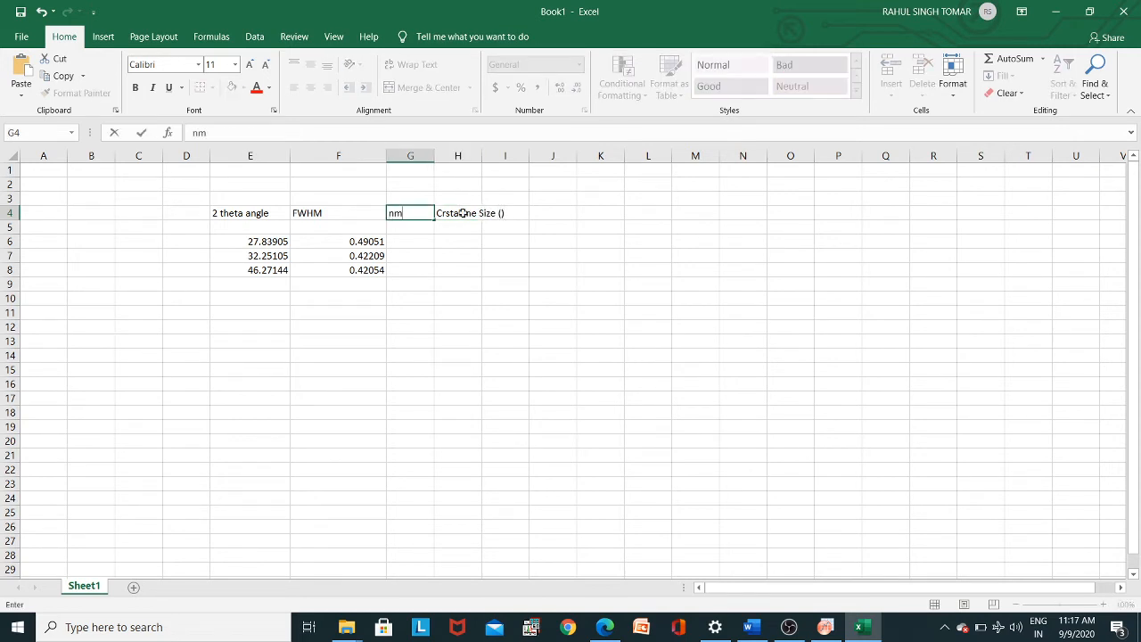
{"action": "key", "text": "BackSpace"}
{"action": "key", "text": "BackSpace"}
{"action": "left_click", "coordinate": [500, 215]}
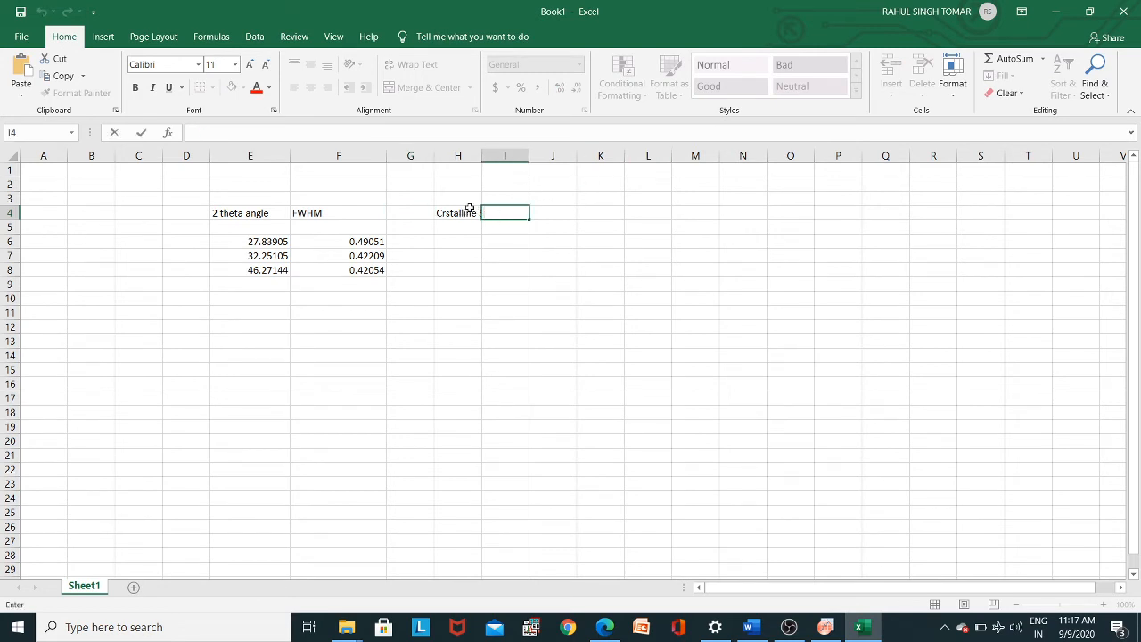
- Add the unit "nm" inside the parentheses of the H4 heading and widen column H to fit it
{"action": "left_click", "coordinate": [470, 209]}
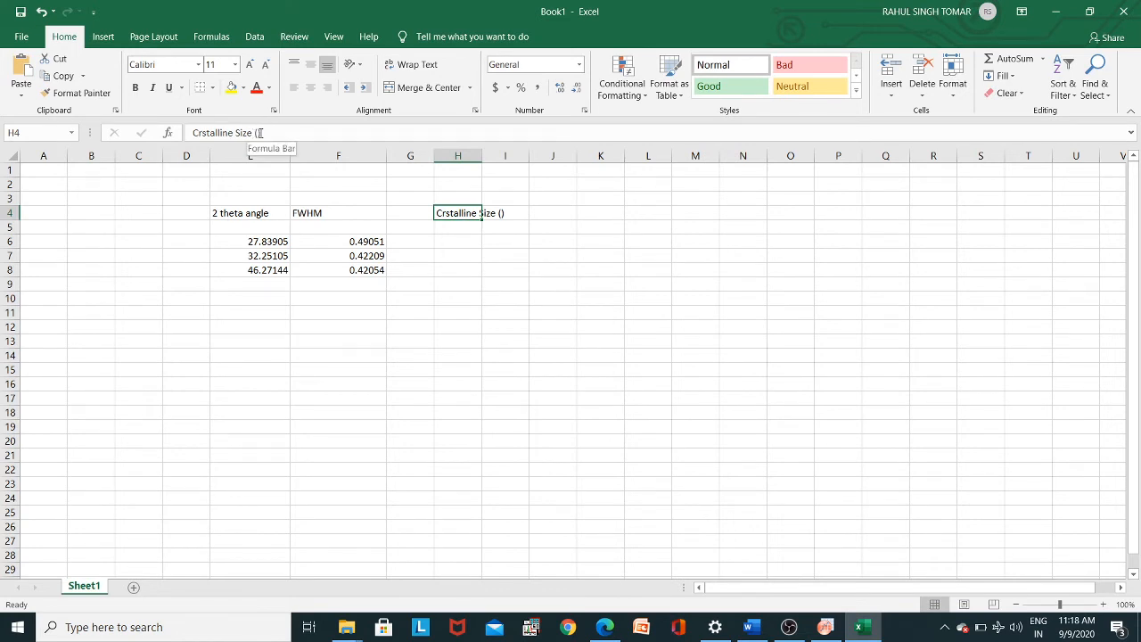
{"action": "left_click", "coordinate": [259, 133]}
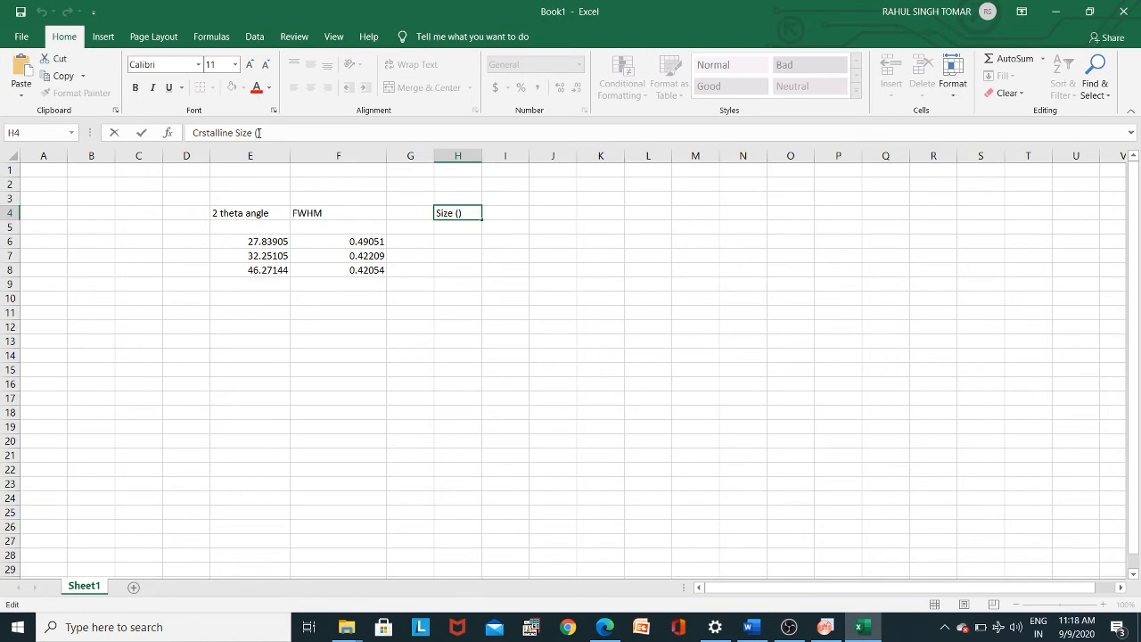
{"action": "type", "text": "nm"}
{"action": "left_click", "coordinate": [477, 269]}
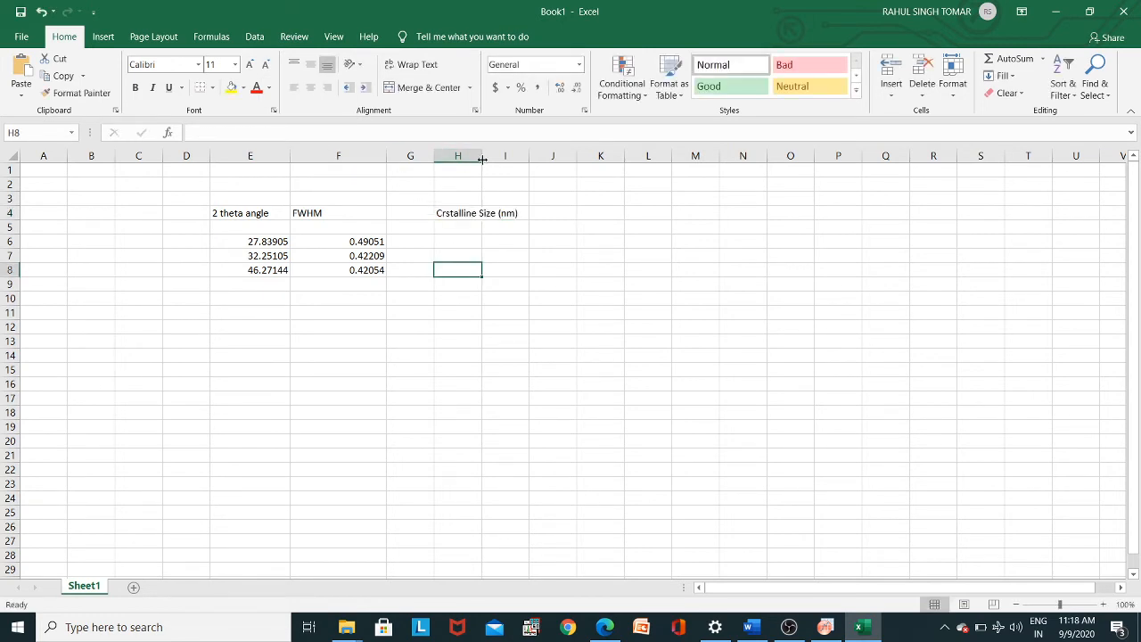
{"action": "left_click_drag", "start_coordinate": [482, 156], "coordinate": [627, 163]}
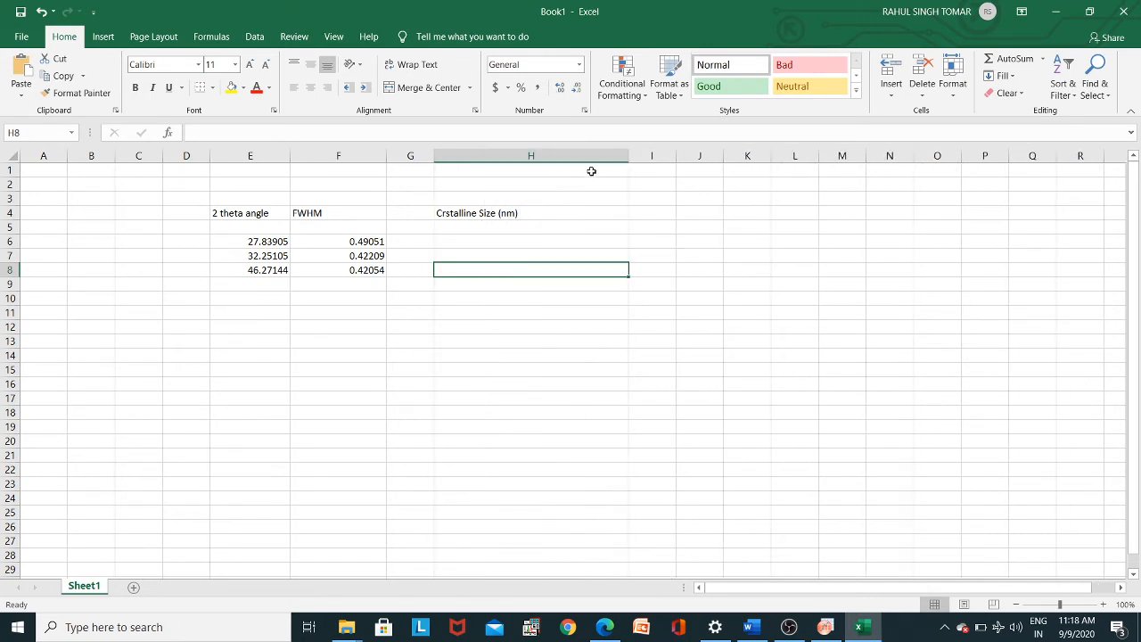
- Start a formula in cell H6 with the shape factor 0.94 and a multiplication sign, consulting the Scherrer equation in the Word document
{"action": "left_click", "coordinate": [483, 230]}
{"action": "left_click", "coordinate": [476, 243]}
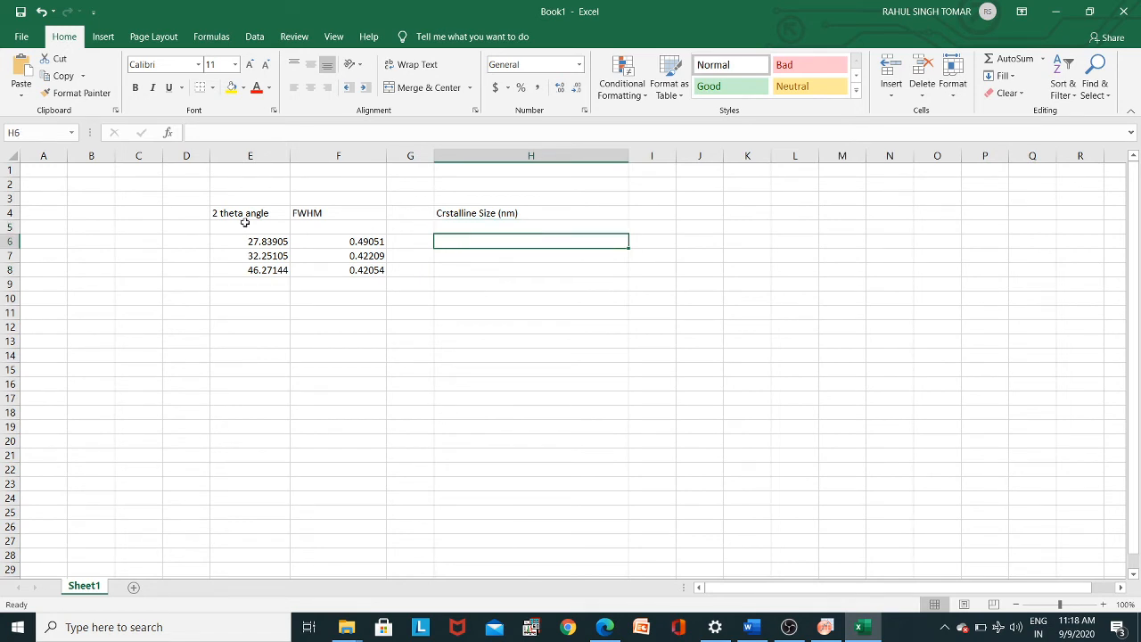
{"action": "left_click", "coordinate": [194, 246]}
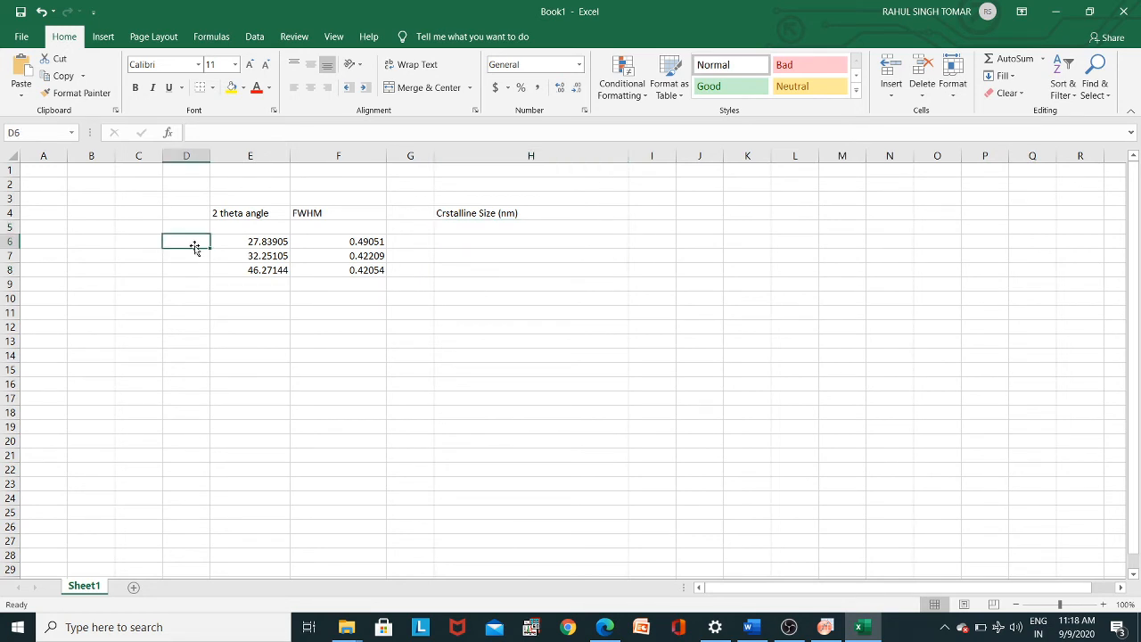
{"action": "left_click", "coordinate": [450, 241]}
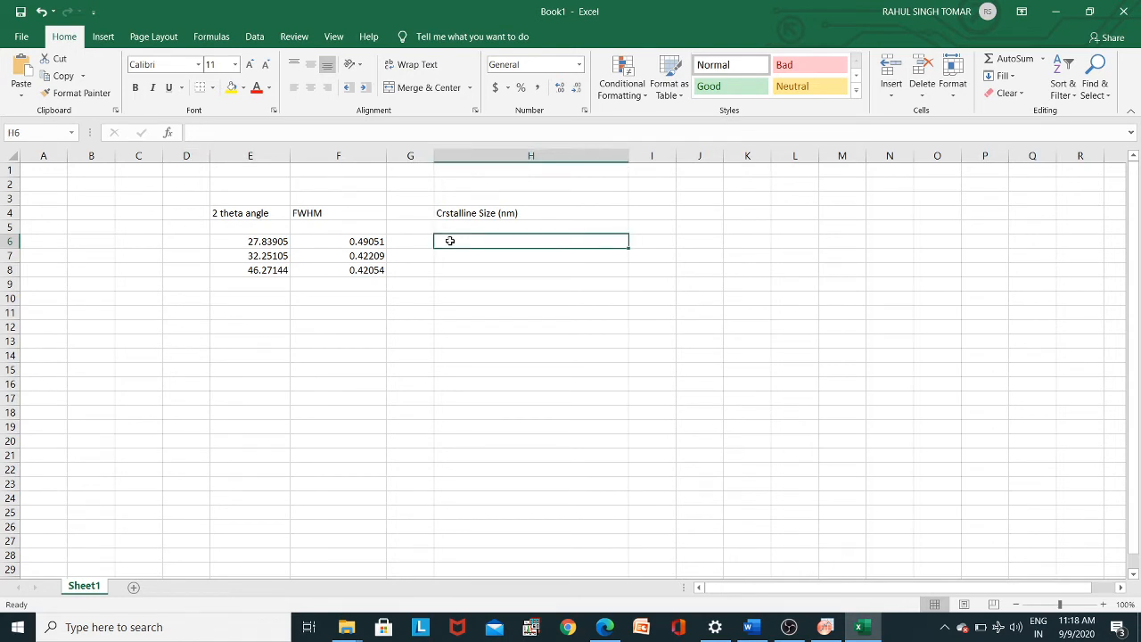
{"action": "type", "text": "="}
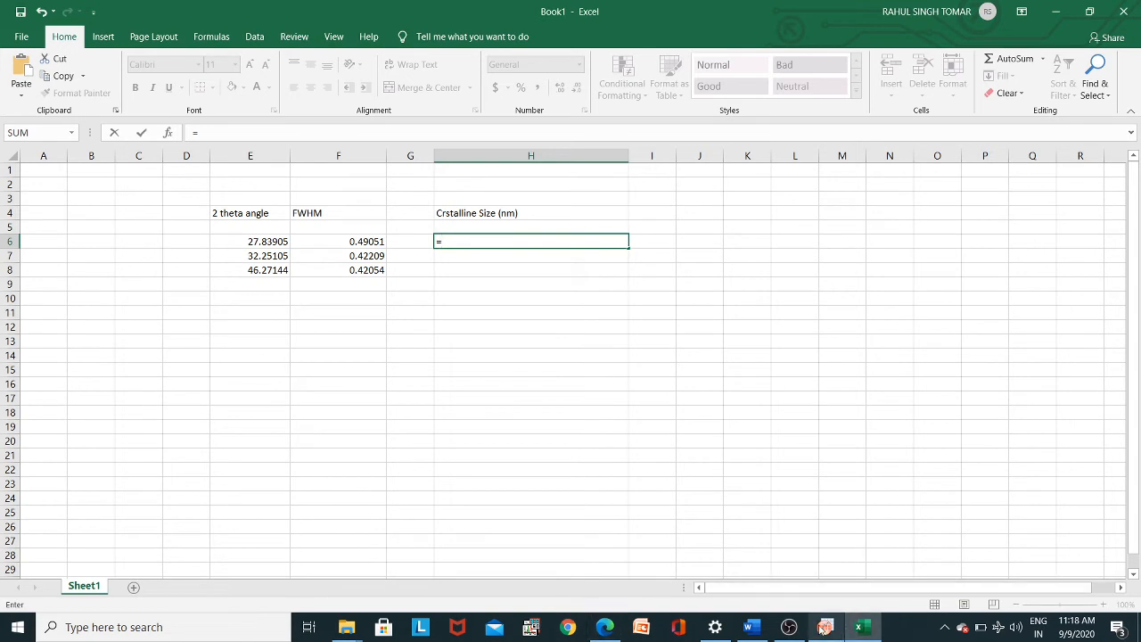
{"action": "left_click", "coordinate": [748, 627]}
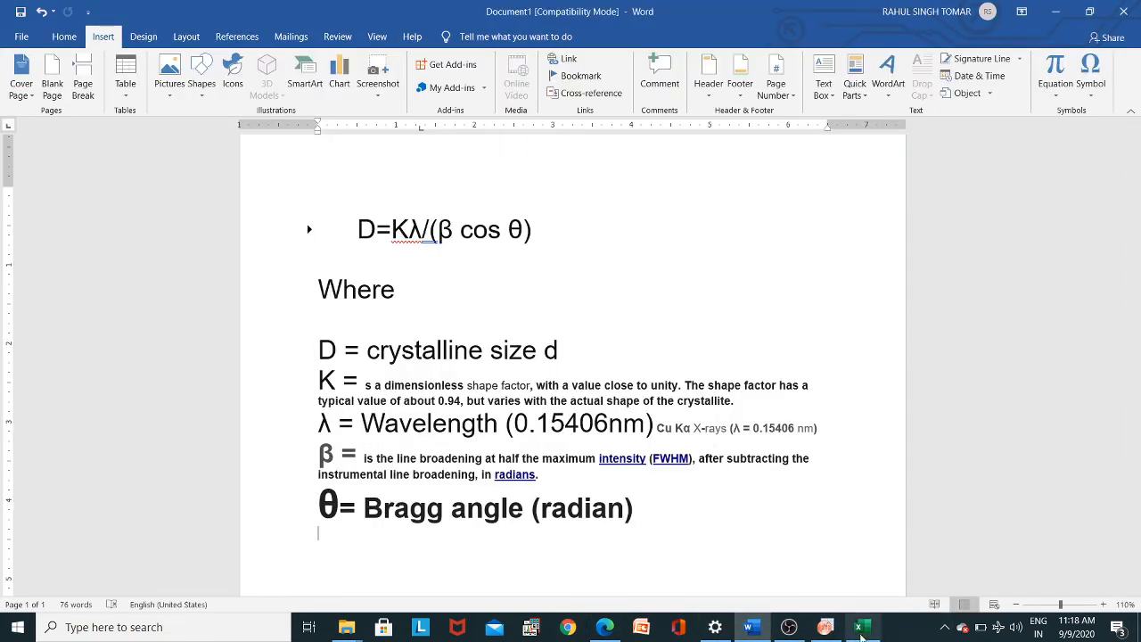
{"action": "left_click", "coordinate": [863, 630]}
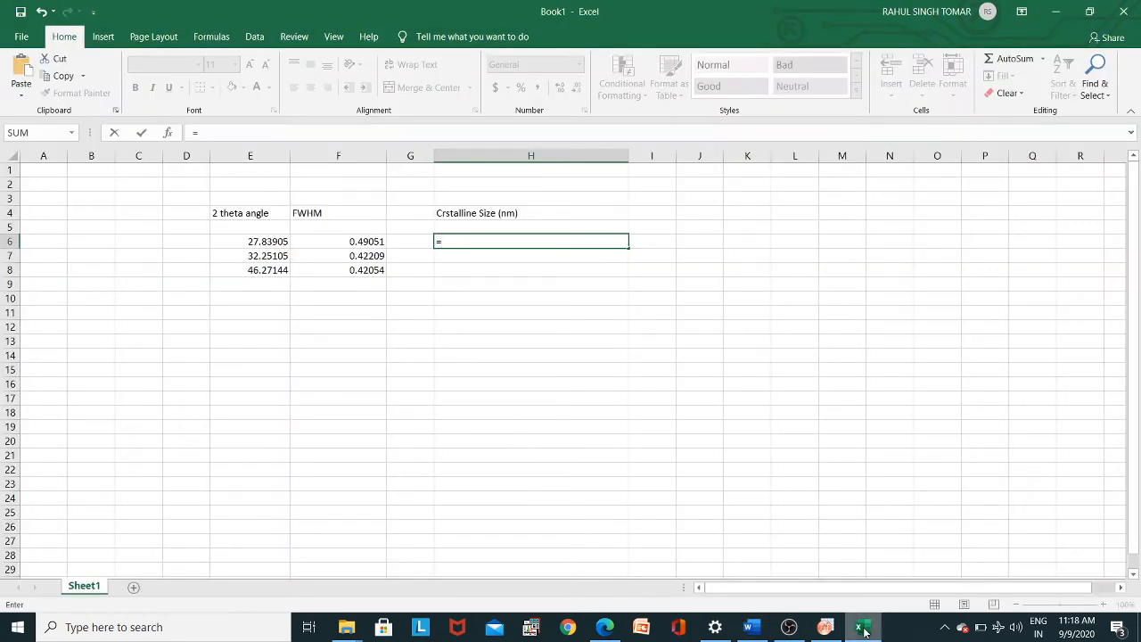
{"action": "type", "text": "0.94*"}
- Check the wavelength in the Word document, then complete the H6 numerator as (0.94*0.15406) followed by a division sign
{"action": "left_click", "coordinate": [863, 628]}
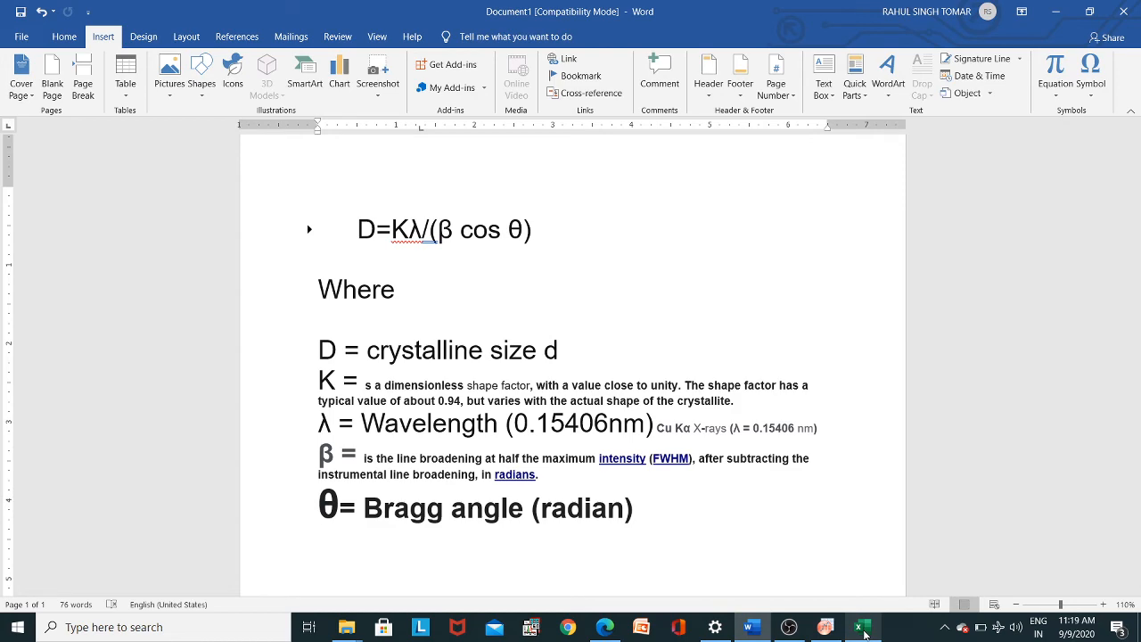
{"action": "left_click", "coordinate": [863, 628]}
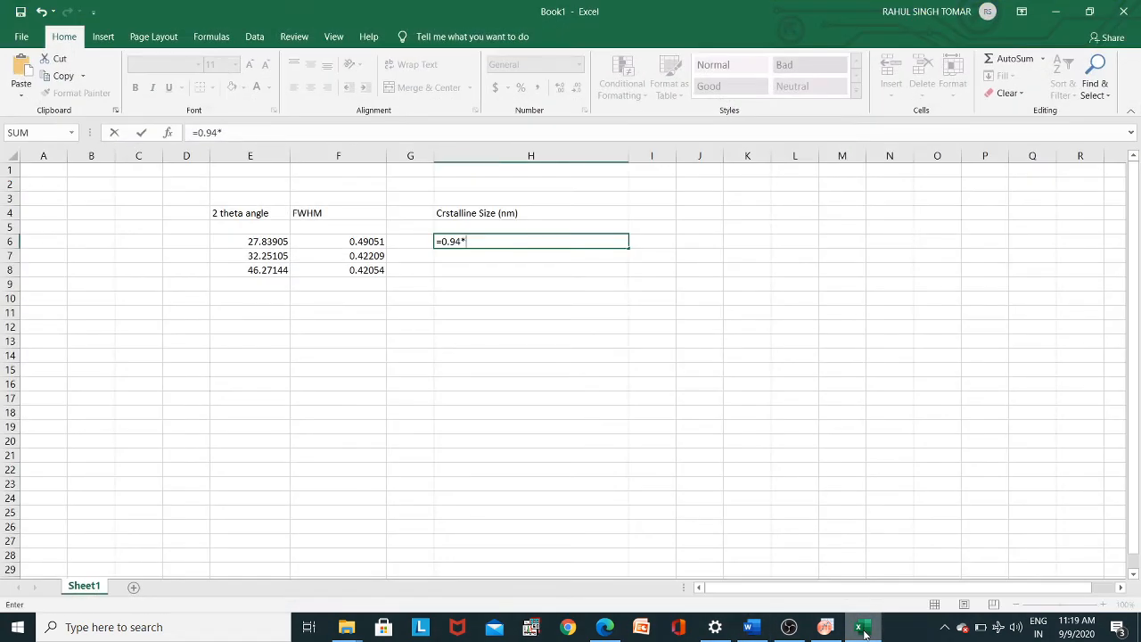
{"action": "type", "text": "0.15406"}
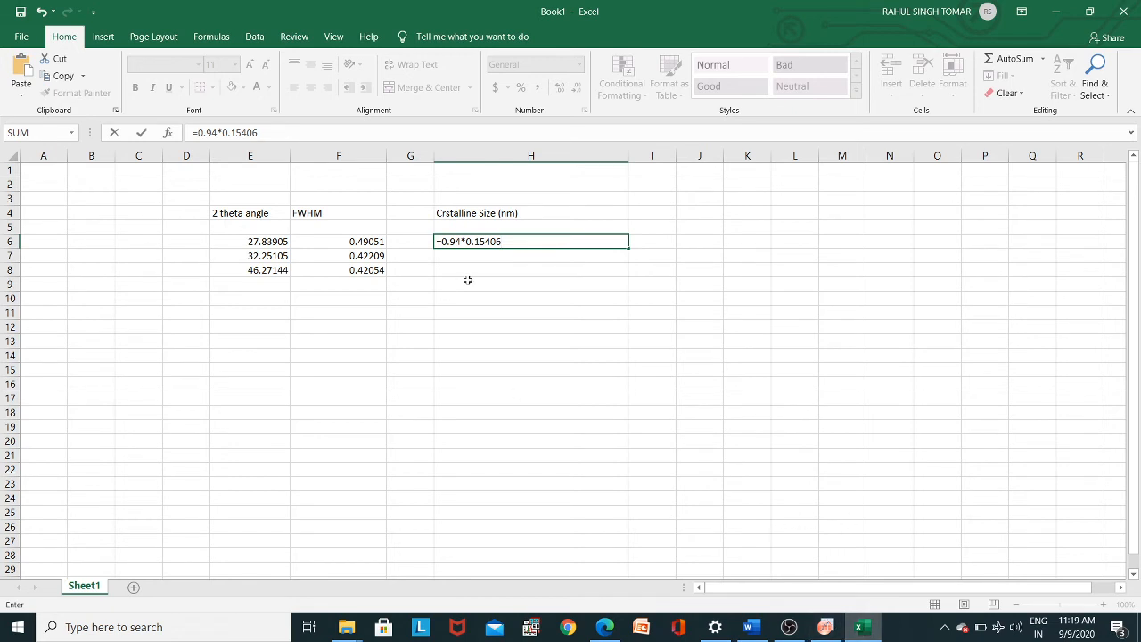
{"action": "left_click", "coordinate": [442, 241]}
{"action": "type", "text": "("}
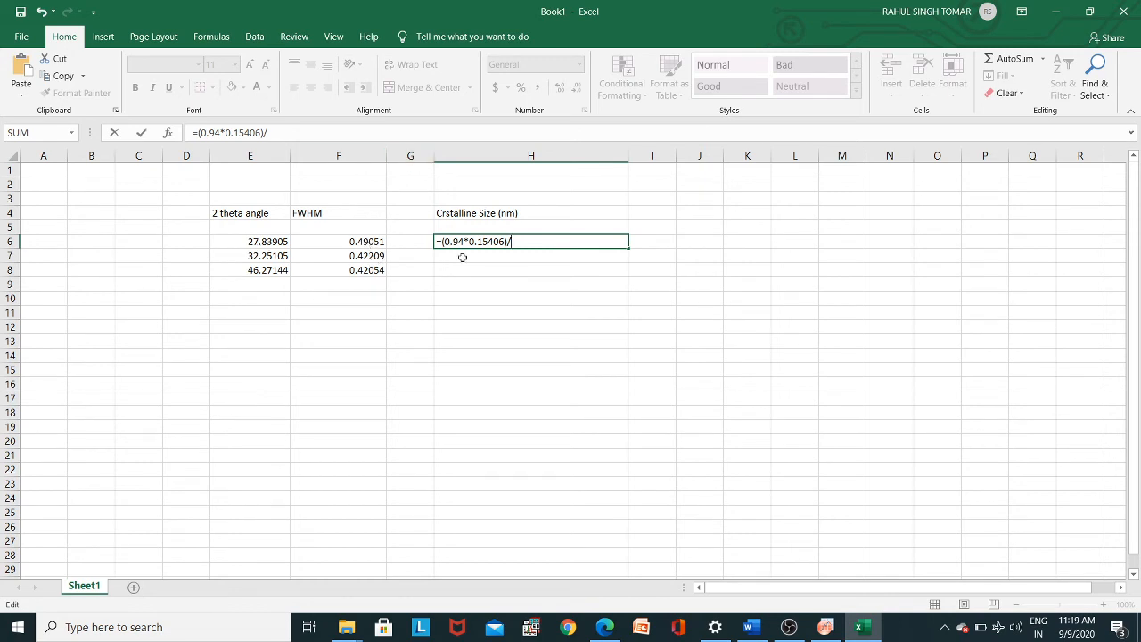
- Add RADIANS(F6) to the H6 formula as the divisor, converting the first FWHM value to radians
{"action": "type", "text": "ra"}
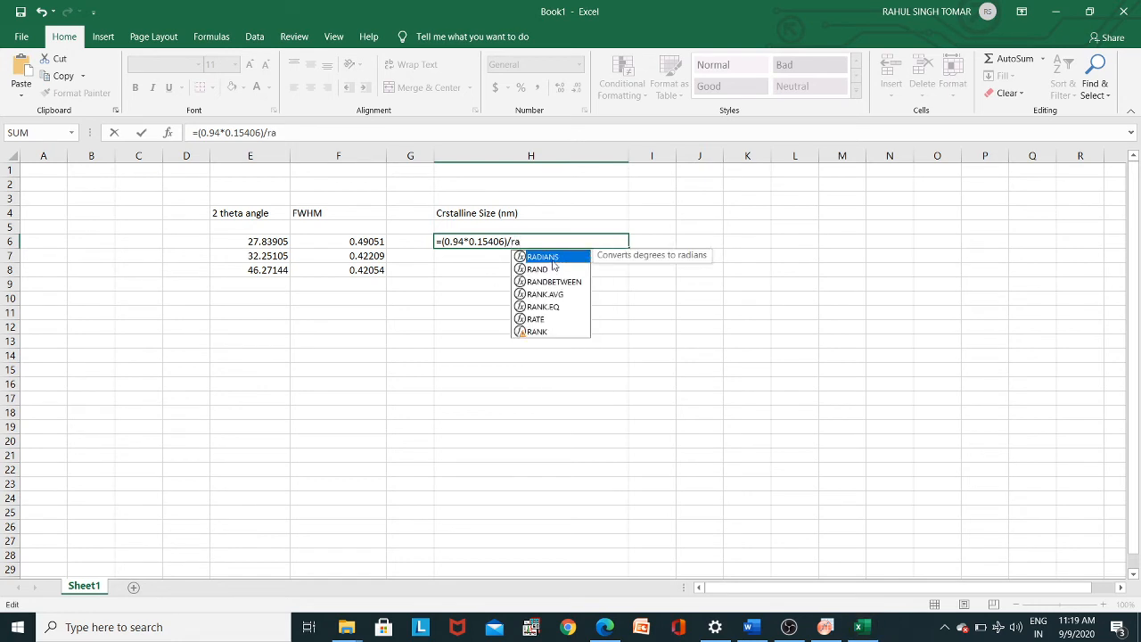
{"action": "double_click", "coordinate": [554, 257]}
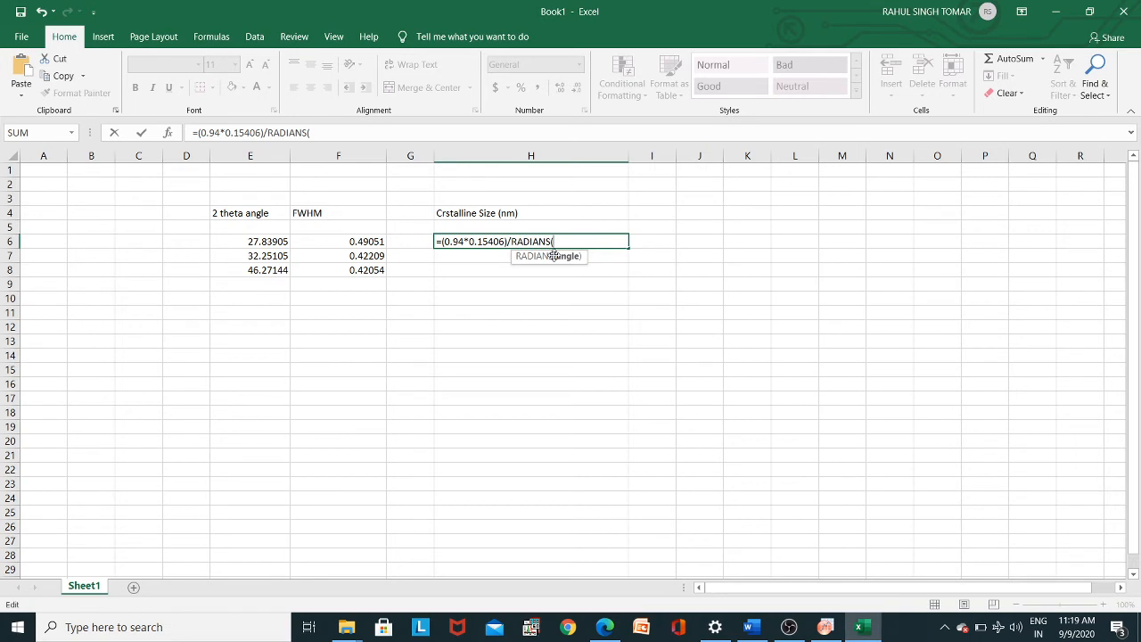
{"action": "left_click", "coordinate": [377, 241]}
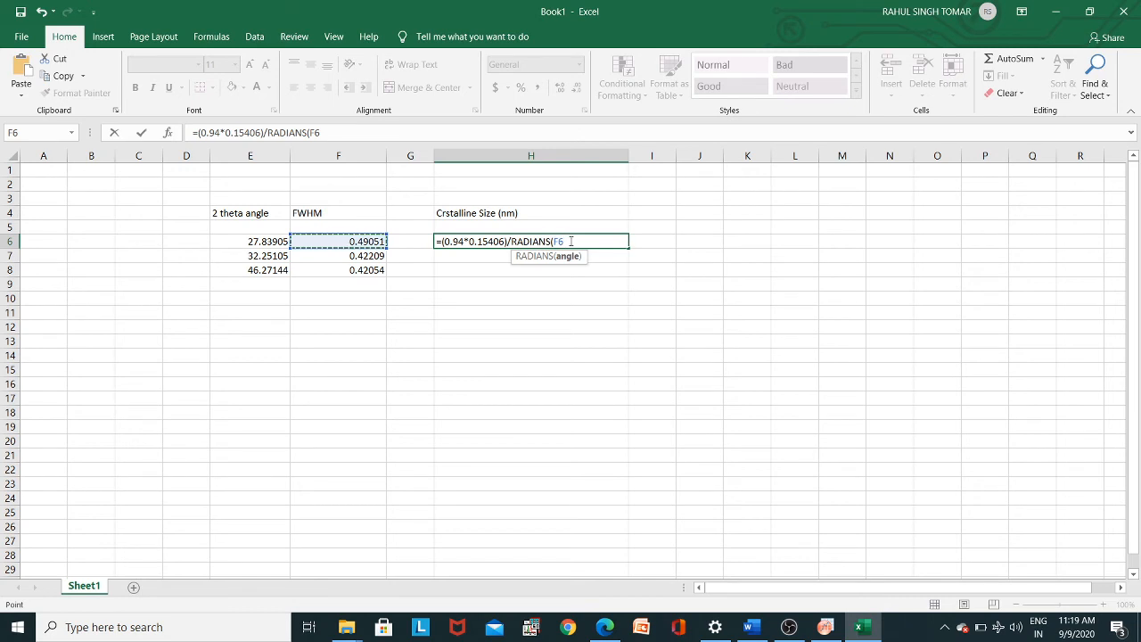
{"action": "type", "text": ")"}
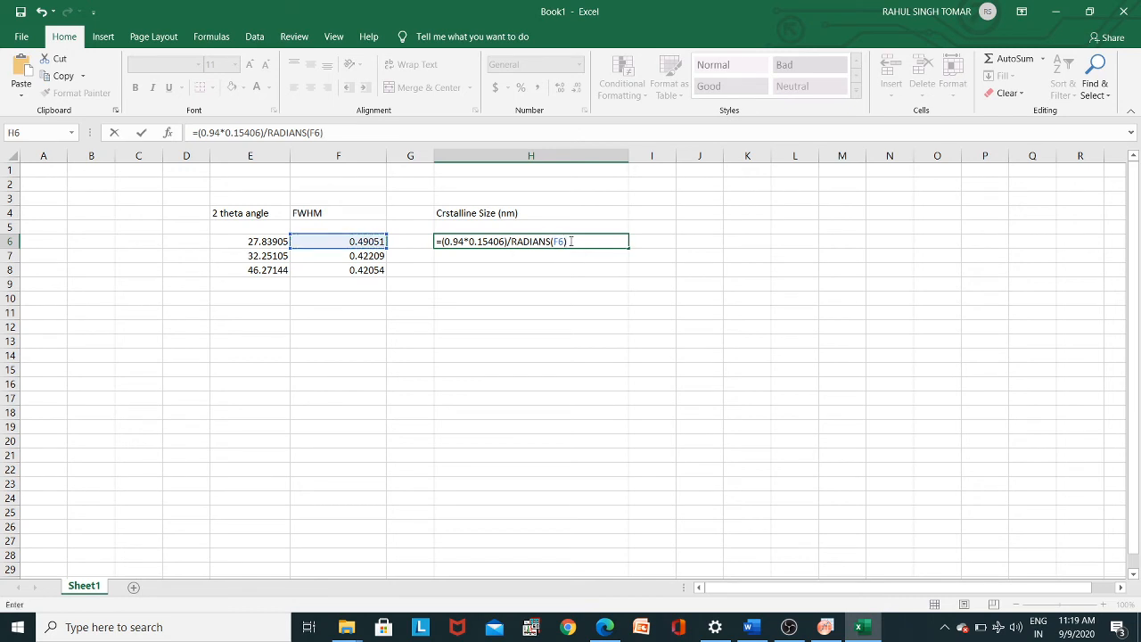
{"action": "type", "text": "*c"}
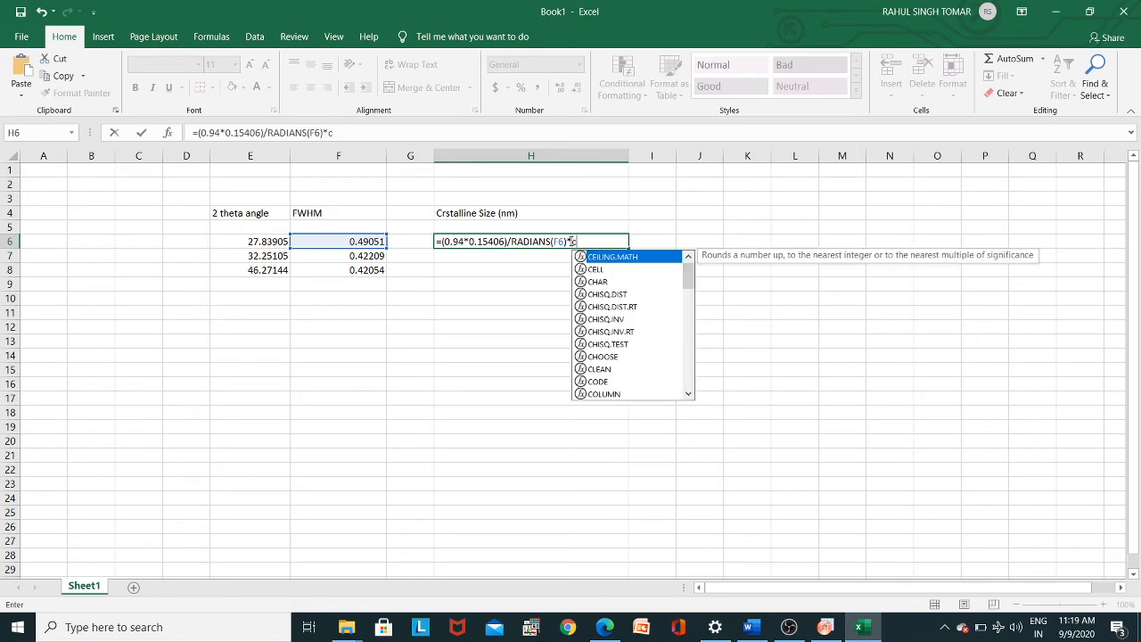
{"action": "type", "text": "os"}
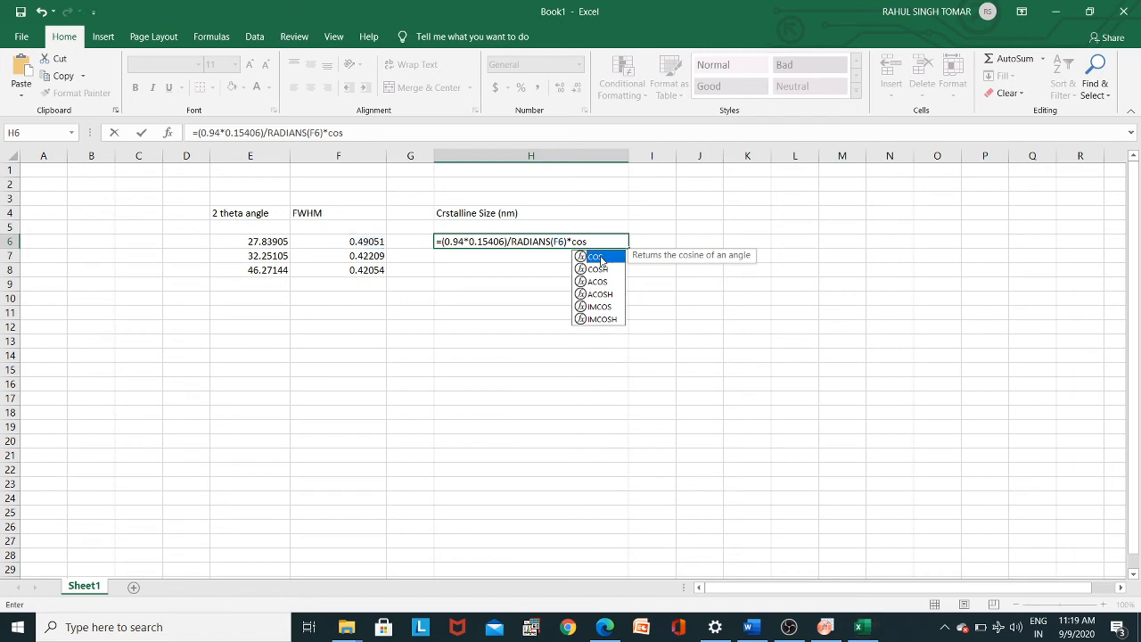
- Append *COS(RADIANS(E6/2)) to the H6 formula, using half of the first 2 theta angle, and enter the formula
{"action": "double_click", "coordinate": [600, 259]}
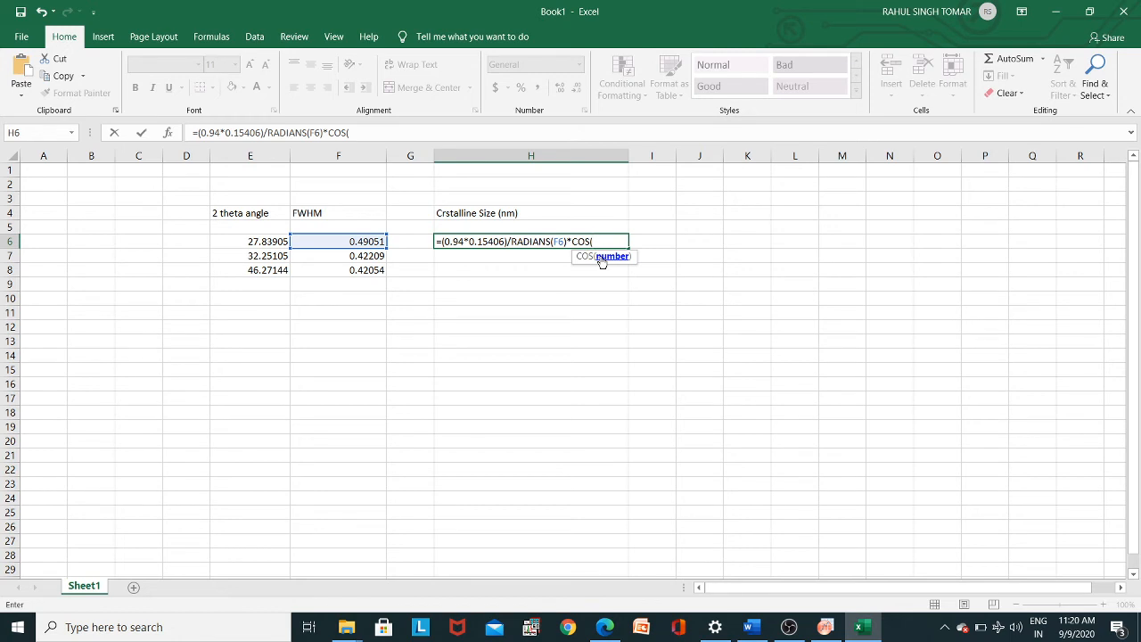
{"action": "type", "text": "ra"}
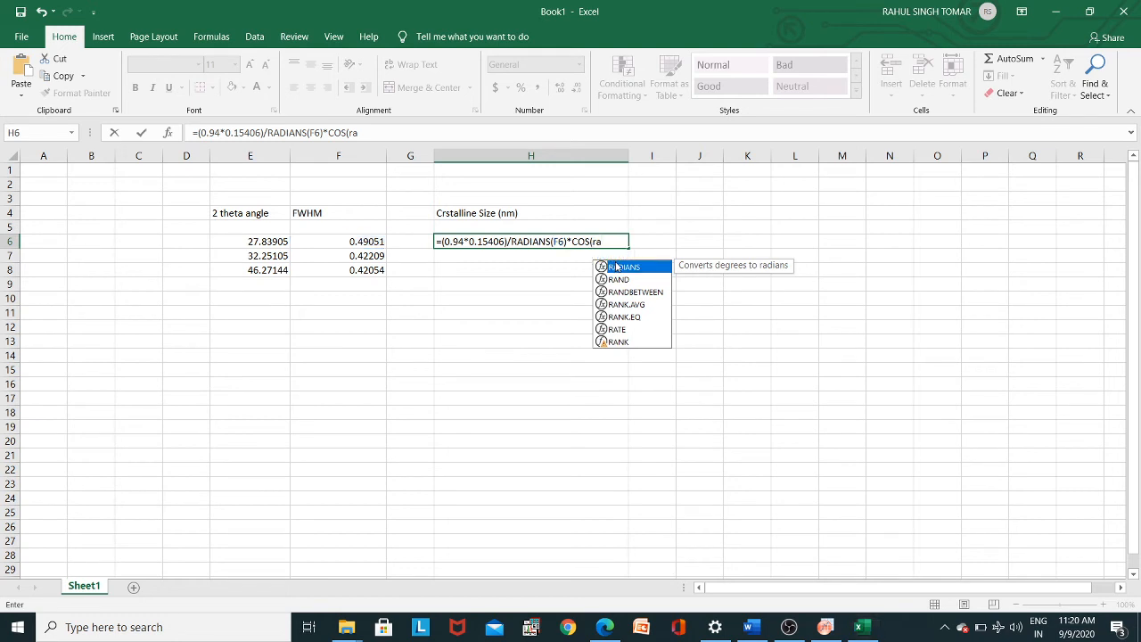
{"action": "double_click", "coordinate": [615, 266]}
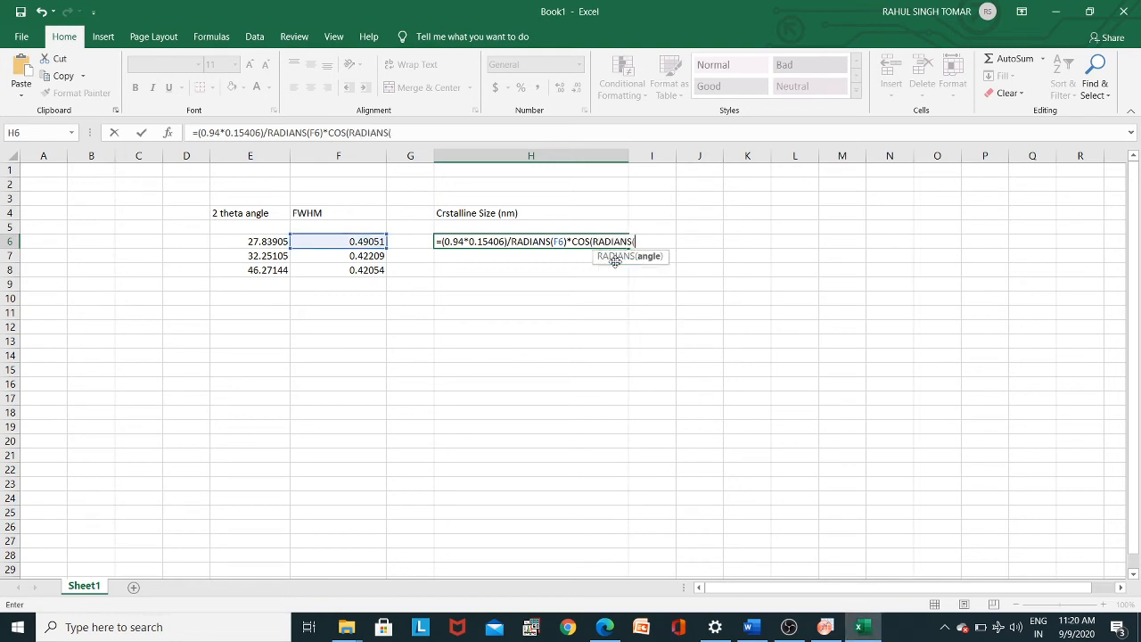
{"action": "left_click", "coordinate": [271, 245]}
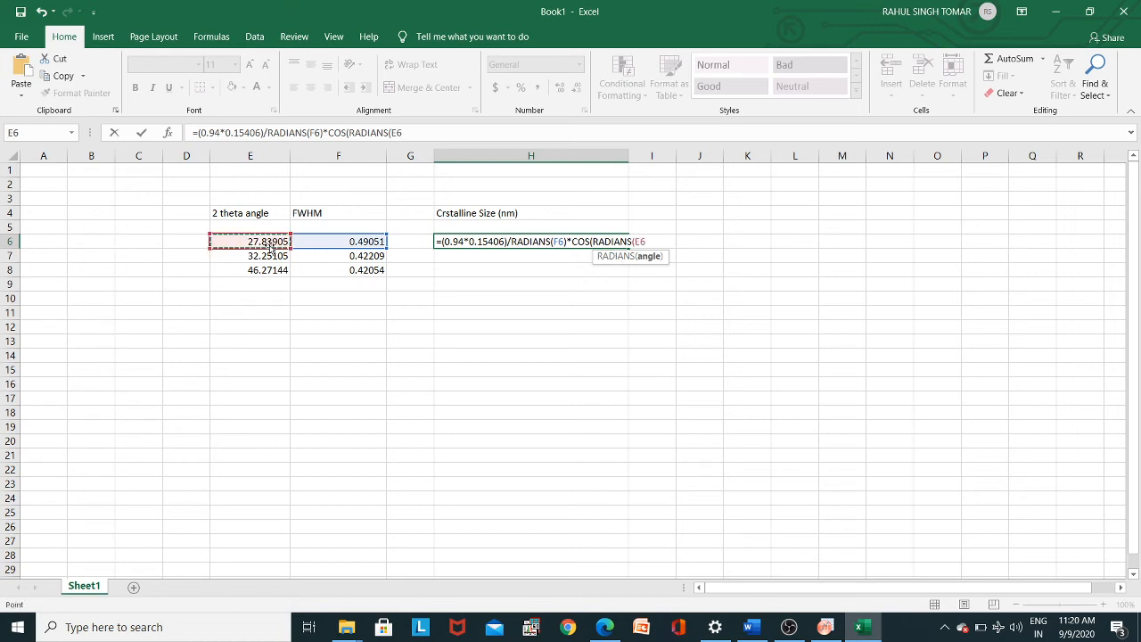
{"action": "type", "text": "/2)"}
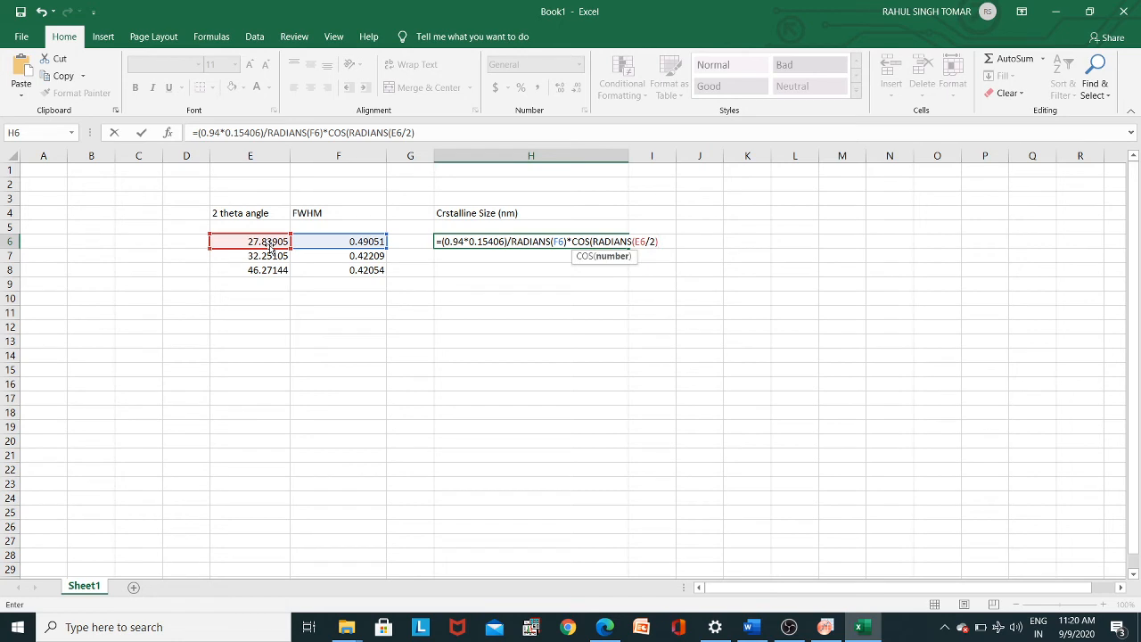
{"action": "type", "text": ")"}
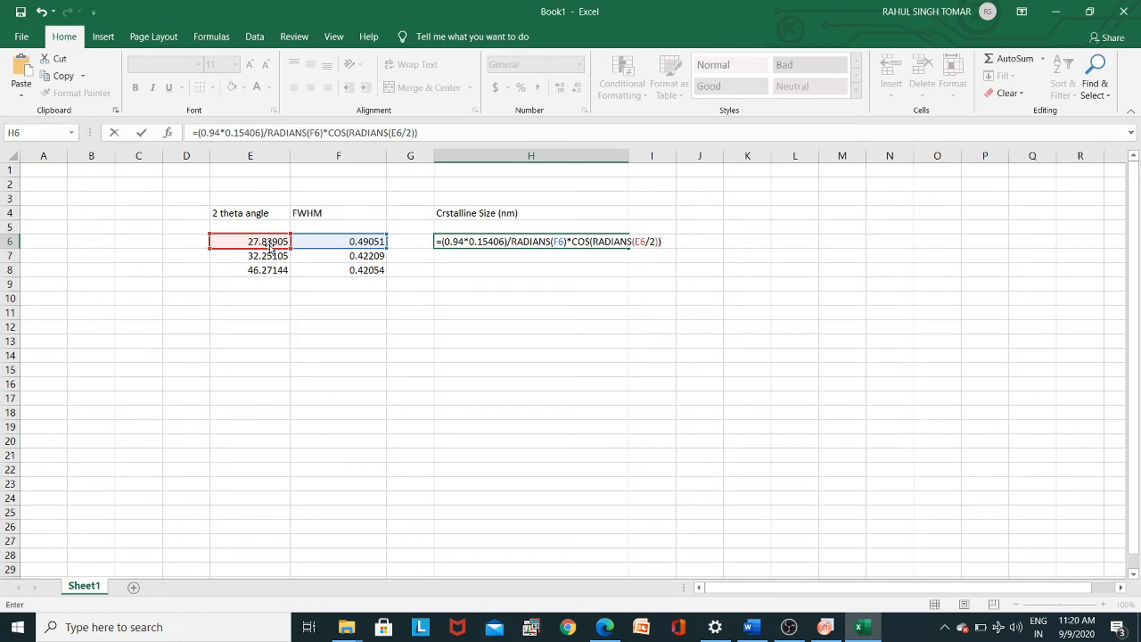
{"action": "key", "text": "Return"}
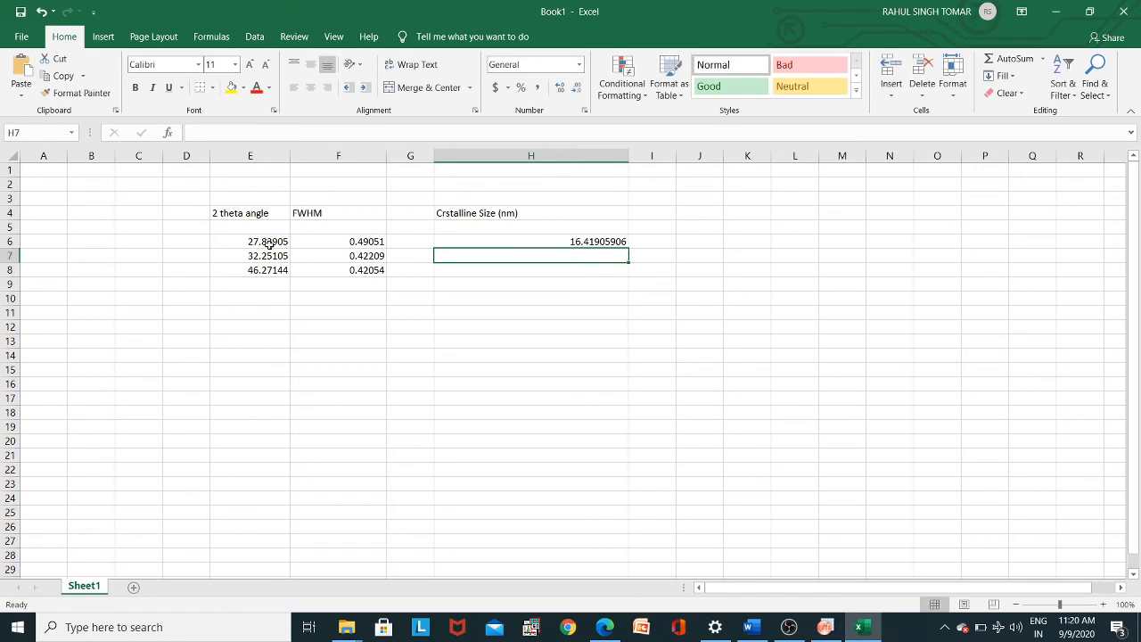
- Fill the crystallite size formula from H6 down through H8
{"action": "left_click", "coordinate": [598, 241]}
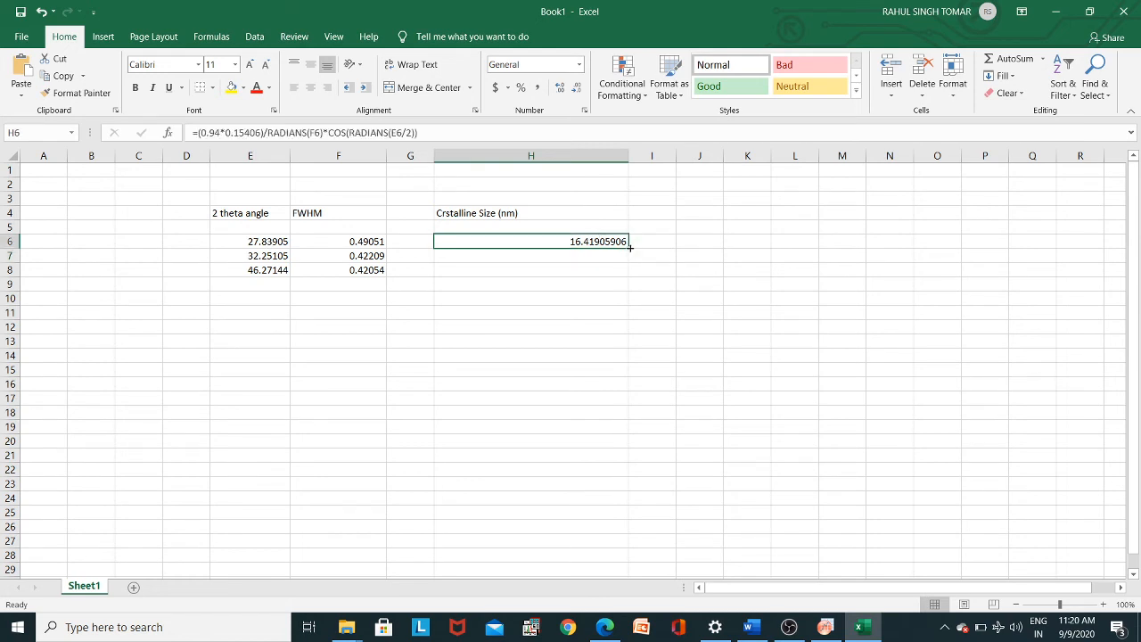
{"action": "left_click_drag", "start_coordinate": [629, 247], "coordinate": [631, 271]}
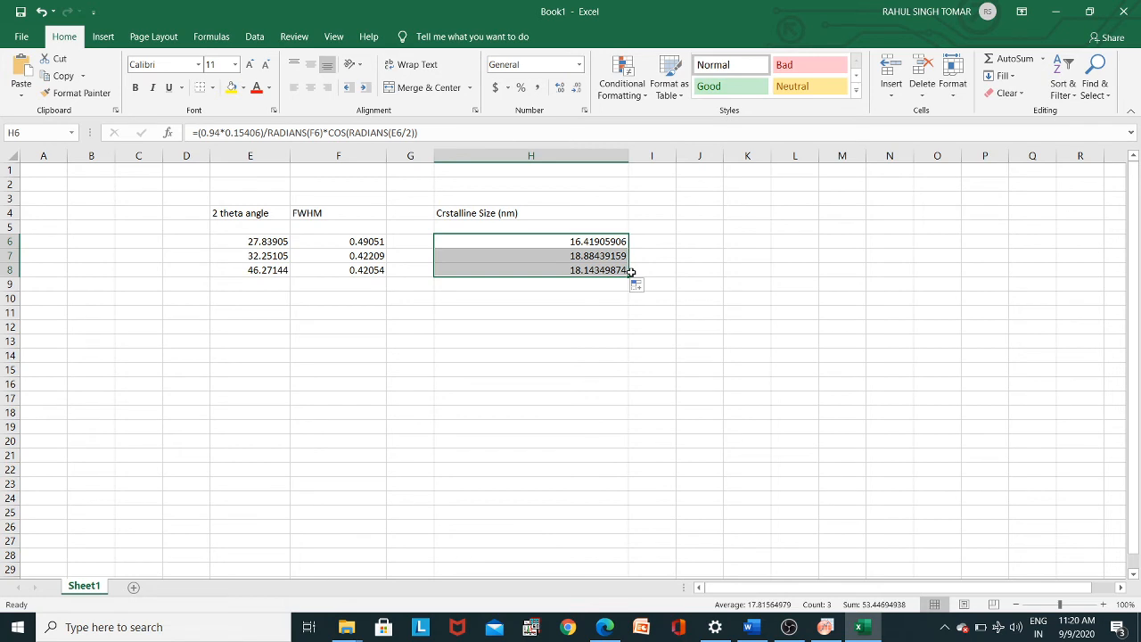
- Enter the heading "Average Size of Crystal ()" in cell I4
{"action": "left_click", "coordinate": [654, 215]}
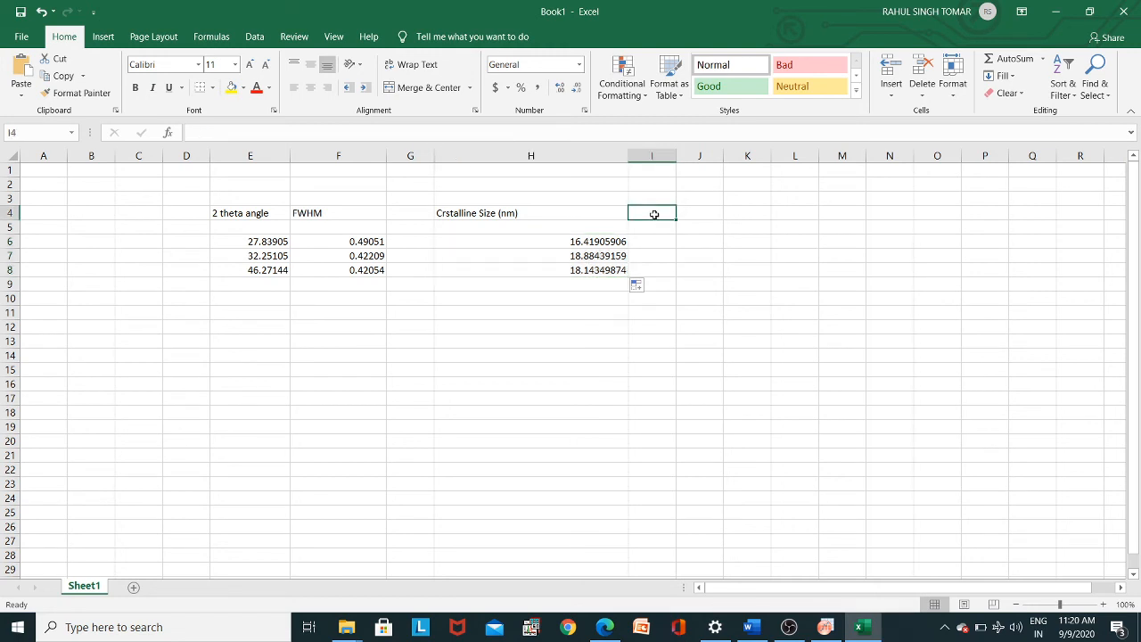
{"action": "type", "text": "A"}
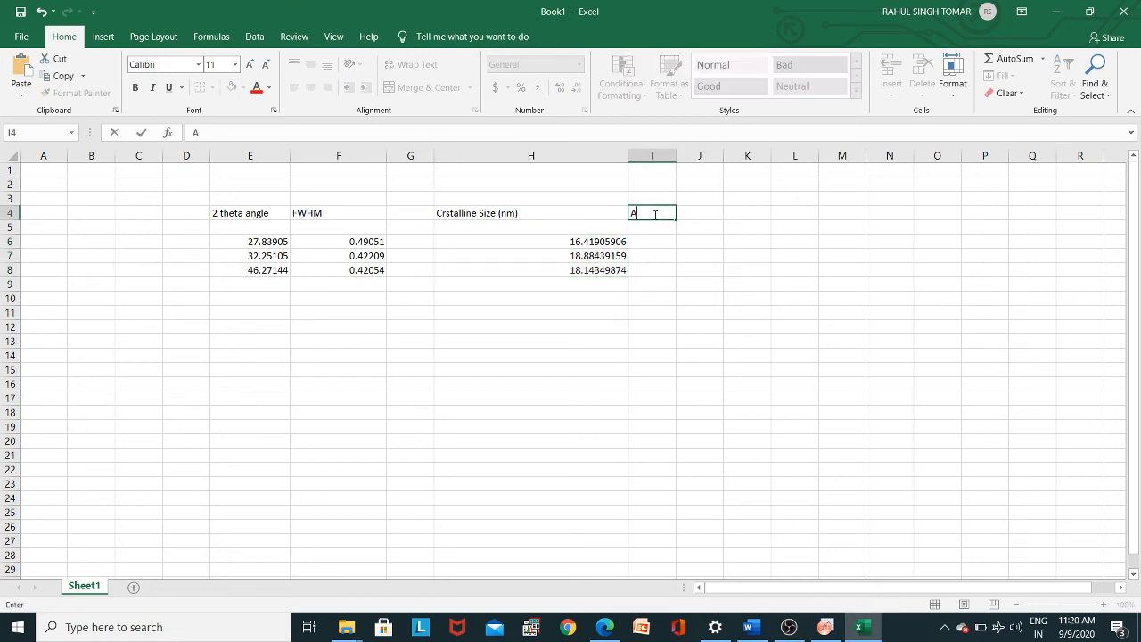
{"action": "type", "text": "verage Size of "}
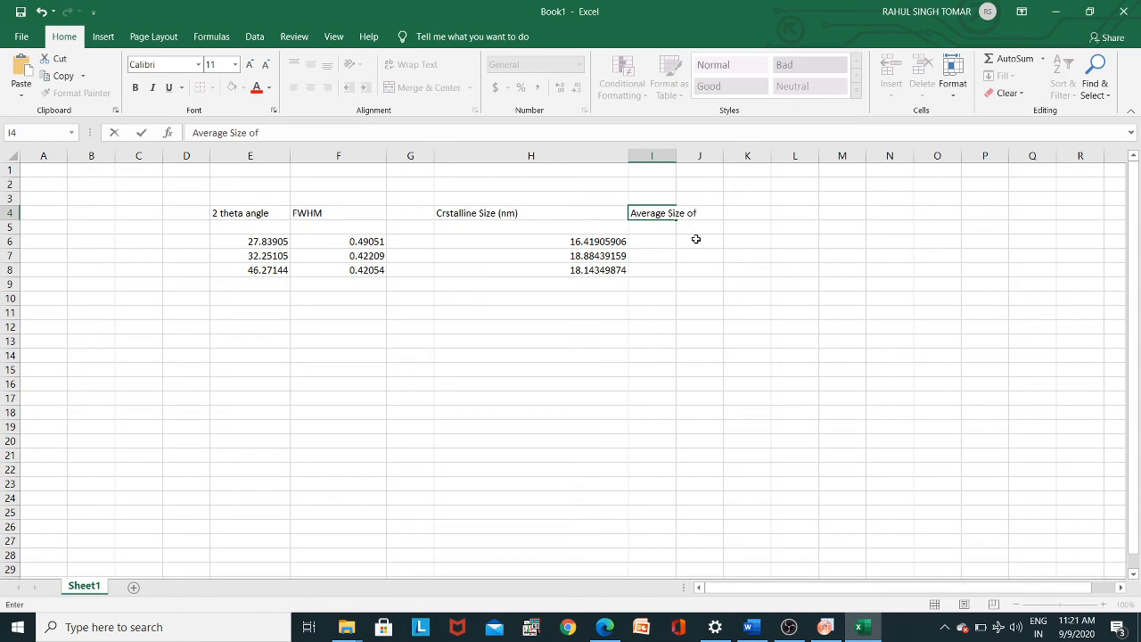
{"action": "type", "text": "Crystalli"}
{"action": "key", "text": "BackSpace"}
{"action": "key", "text": "BackSpace"}
{"action": "type", "text": "()"}
{"action": "key", "text": "ctrl+Return"}
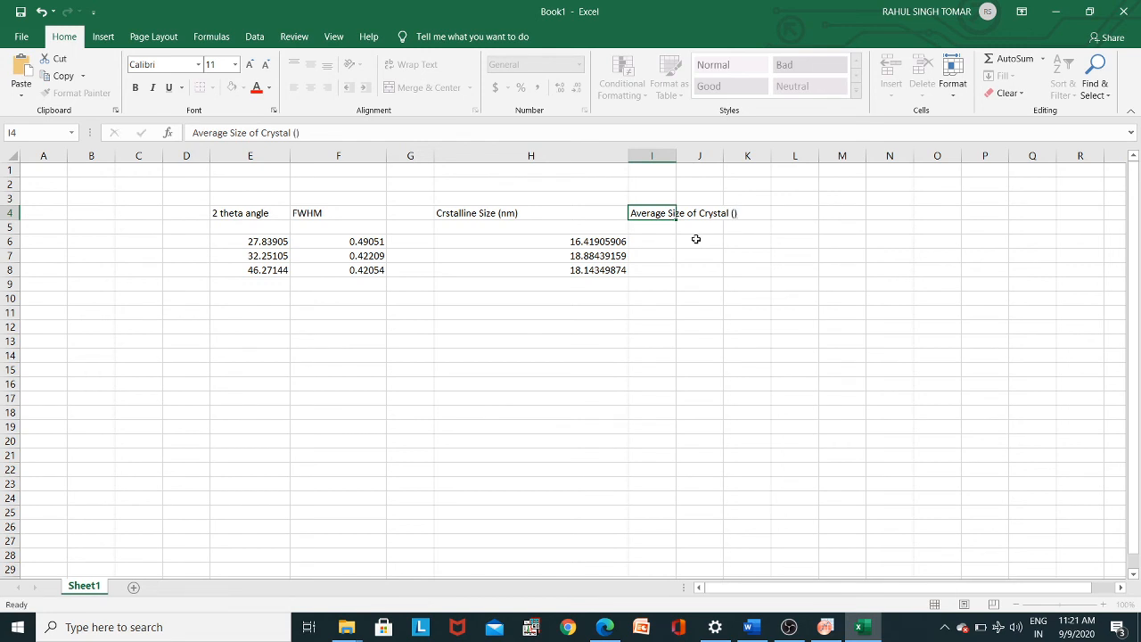
- Add the unit "nm" inside the parentheses of the I4 heading and widen column I to fit it
{"action": "key", "text": "Left"}
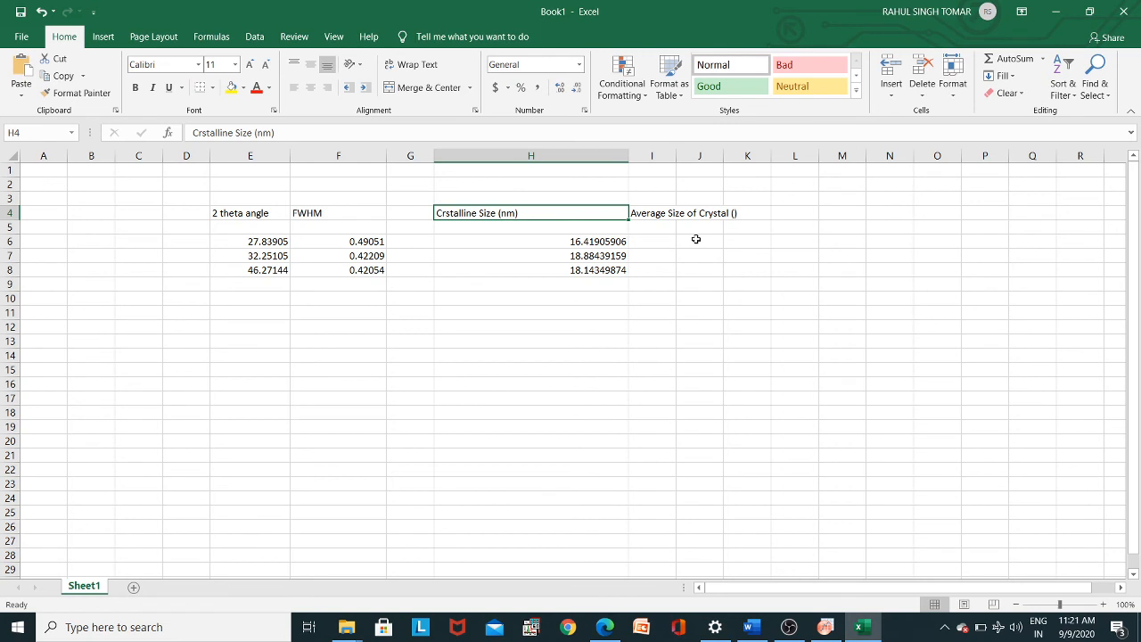
{"action": "left_click", "coordinate": [734, 212]}
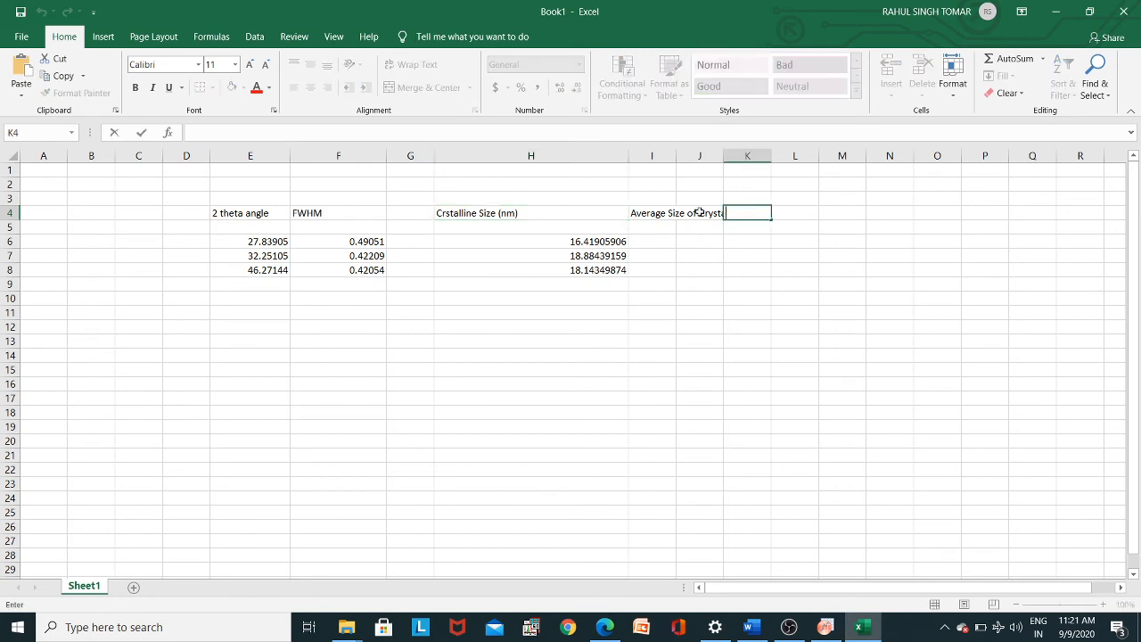
{"action": "double_click", "coordinate": [666, 212]}
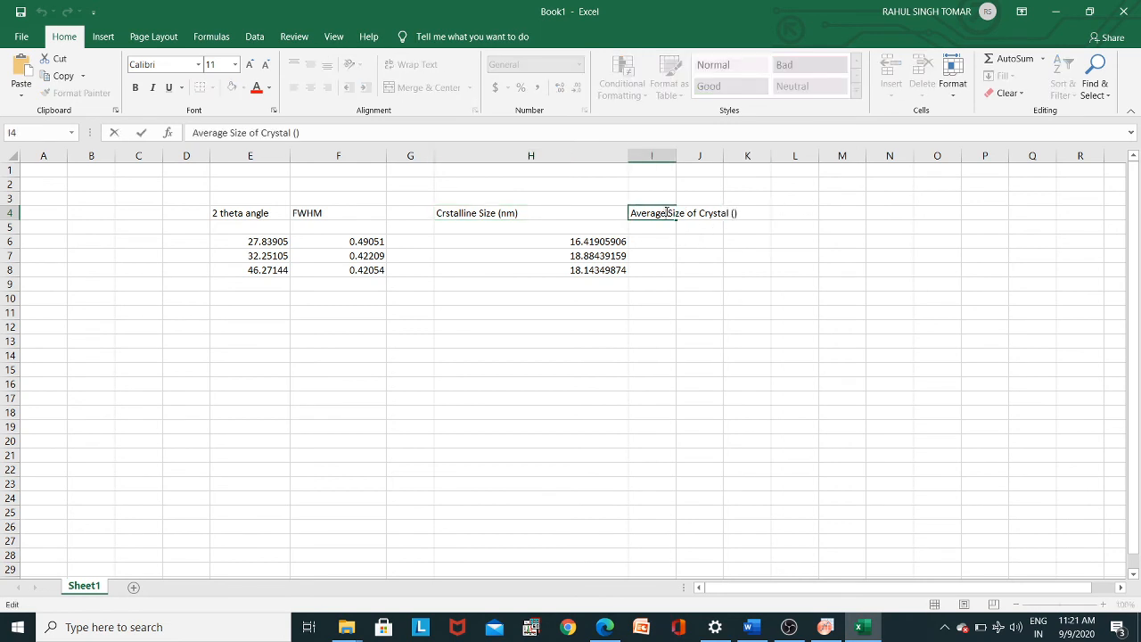
{"action": "left_click", "coordinate": [733, 212]}
{"action": "type", "text": "nm"}
{"action": "left_click", "coordinate": [745, 252]}
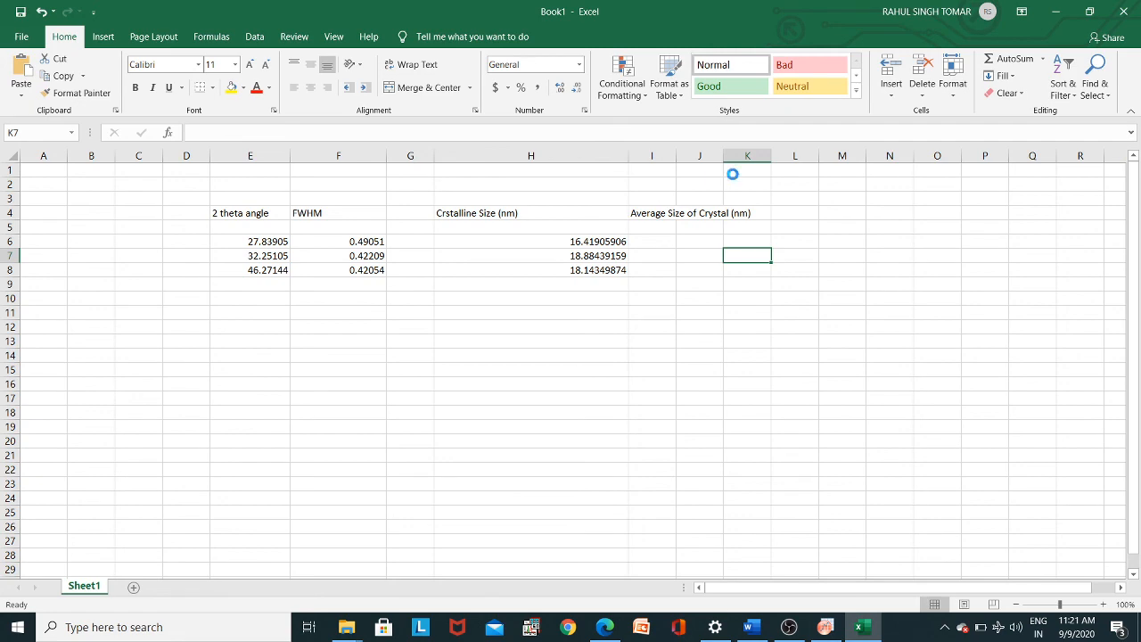
{"action": "scroll", "coordinate": [732, 205], "scroll_direction": "down", "scroll_amount": 1, "text": "ctrl"}
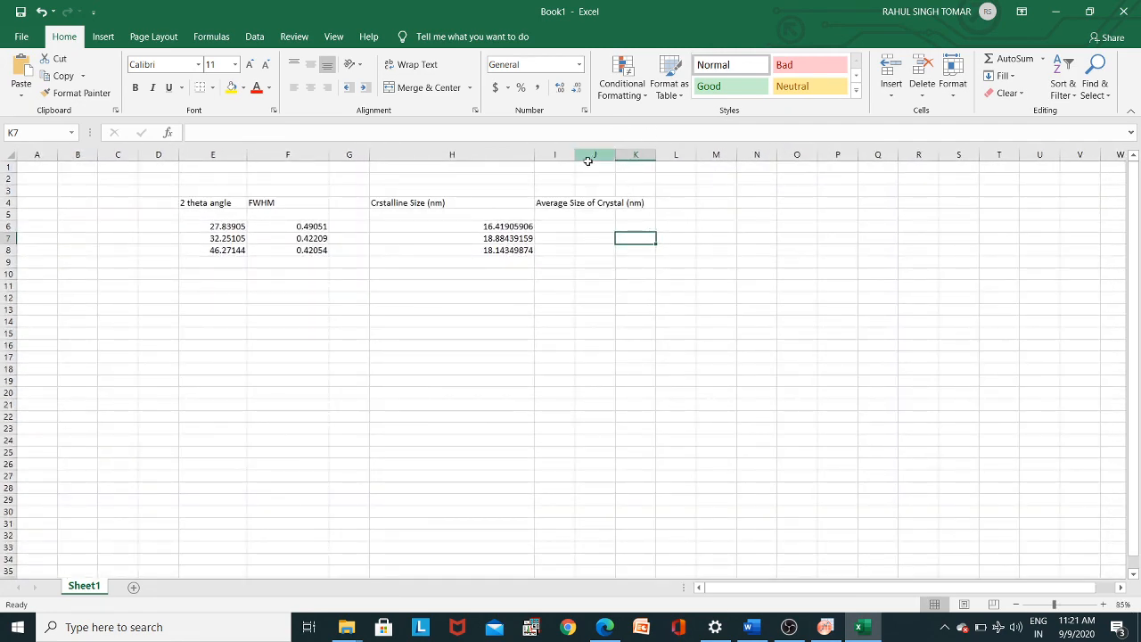
{"action": "left_click_drag", "start_coordinate": [575, 154], "coordinate": [655, 165]}
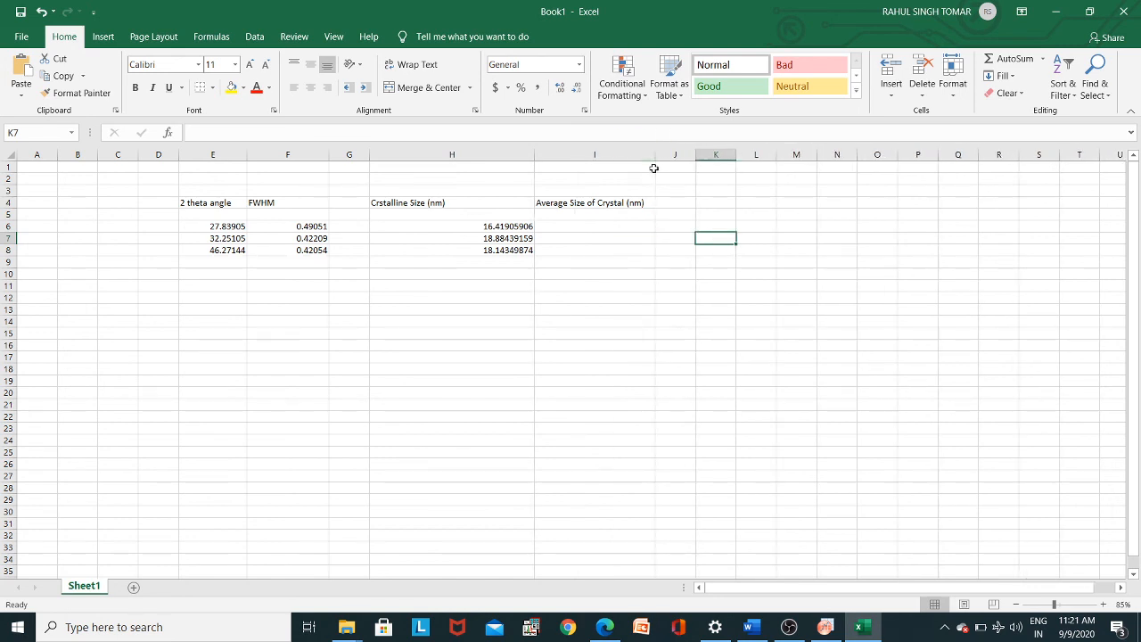
- Try to average the crystallite sizes from column H in cell I6 using the AVERAGE function
{"action": "left_click", "coordinate": [572, 228]}
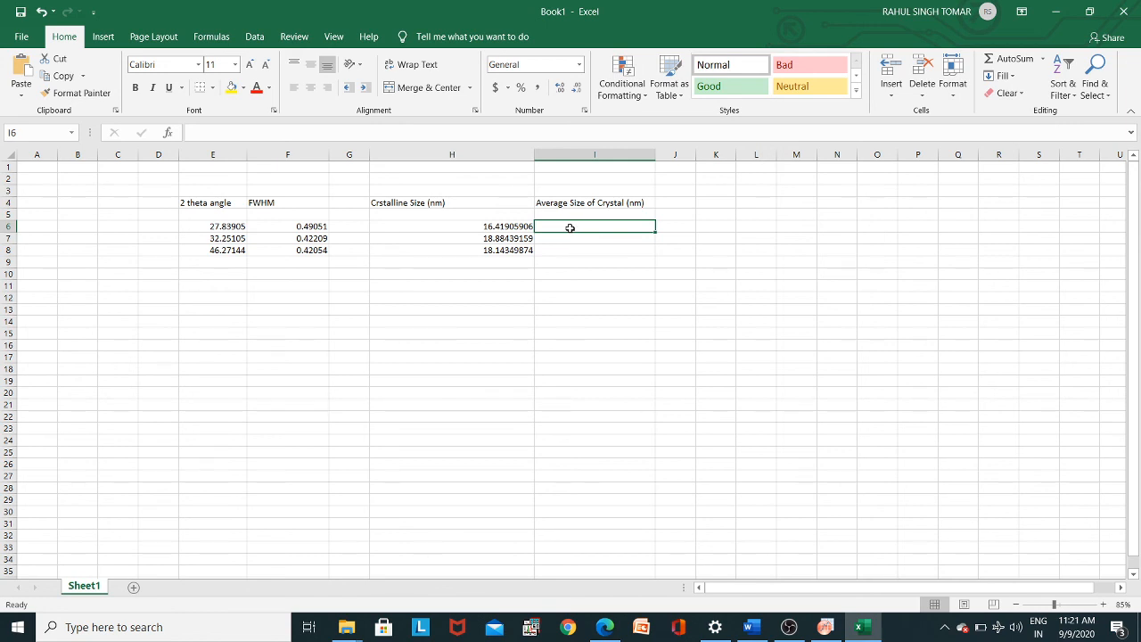
{"action": "type", "text": "=a"}
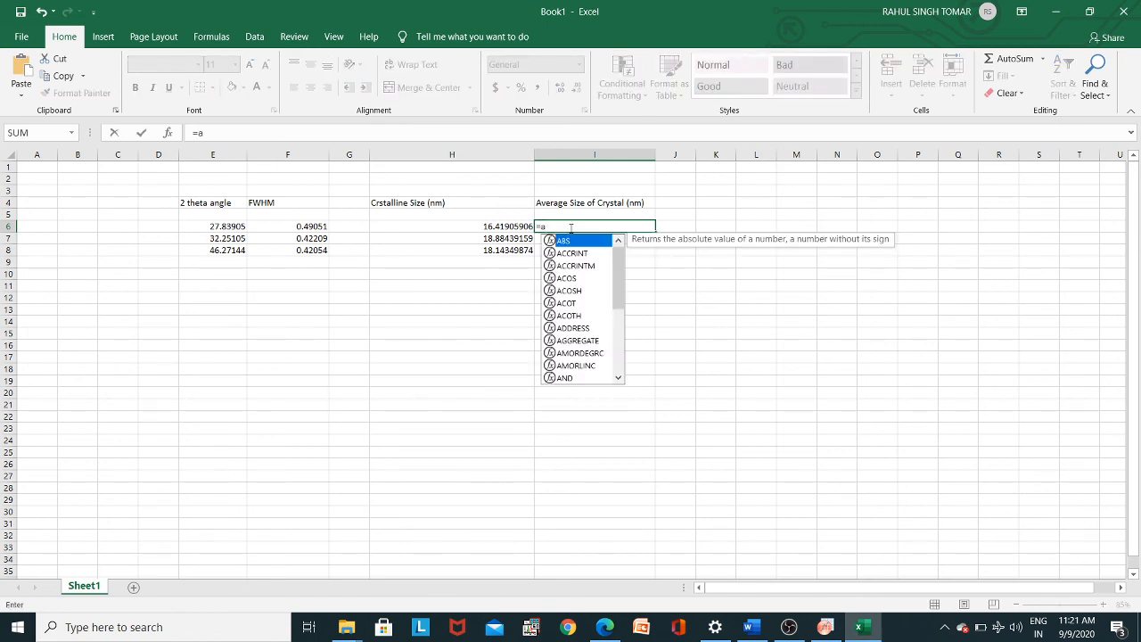
{"action": "type", "text": "ver"}
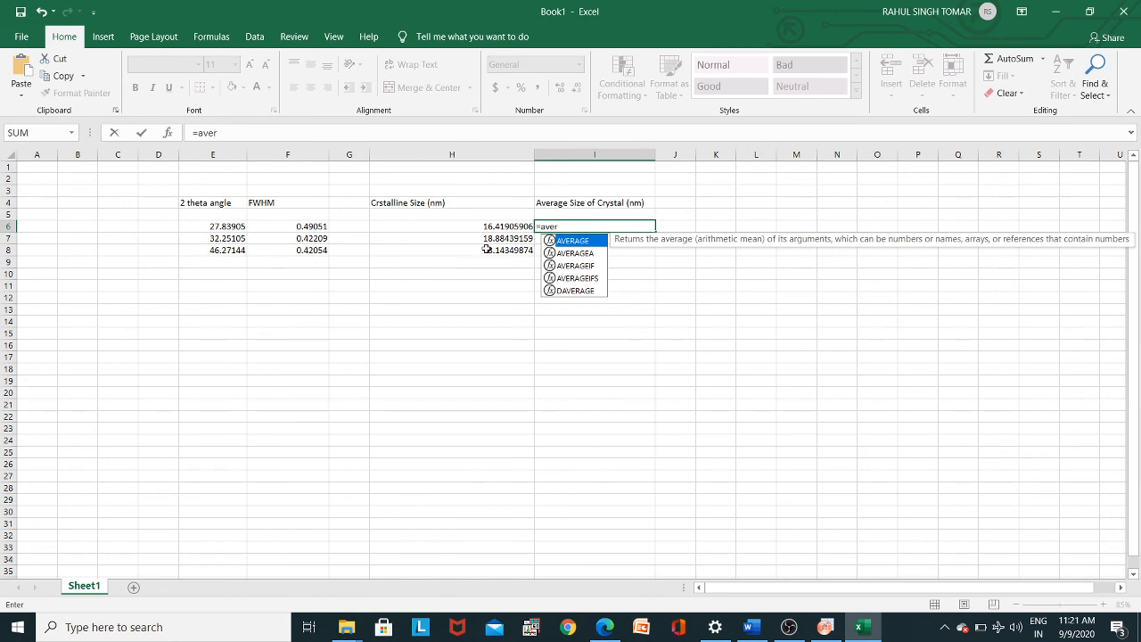
{"action": "double_click", "coordinate": [567, 242]}
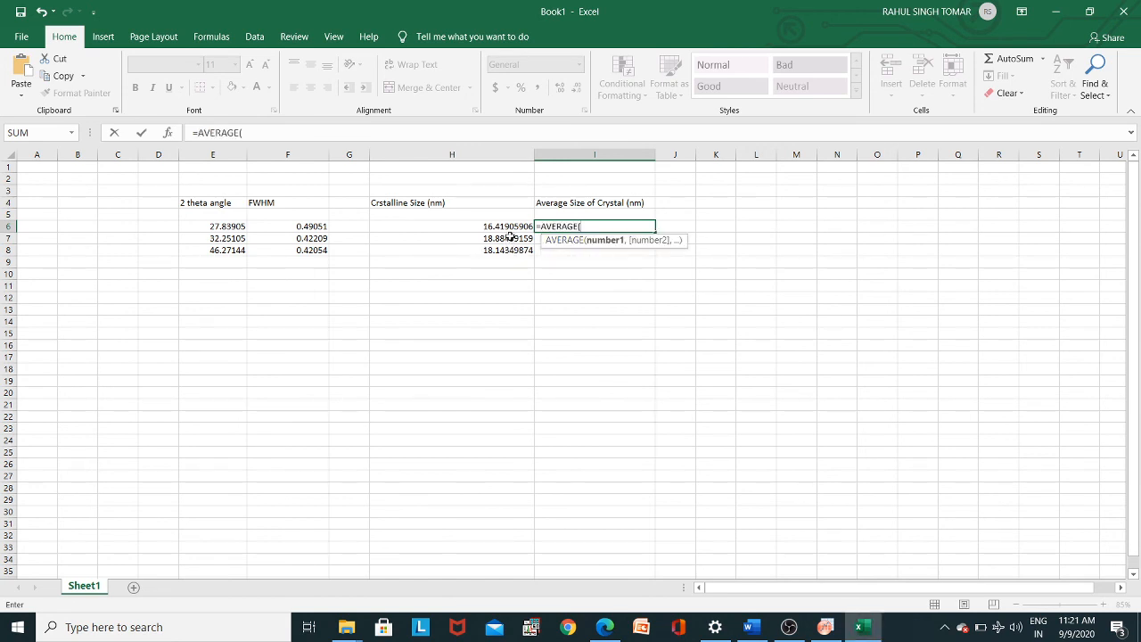
{"action": "left_click_drag", "start_coordinate": [494, 226], "coordinate": [494, 250]}
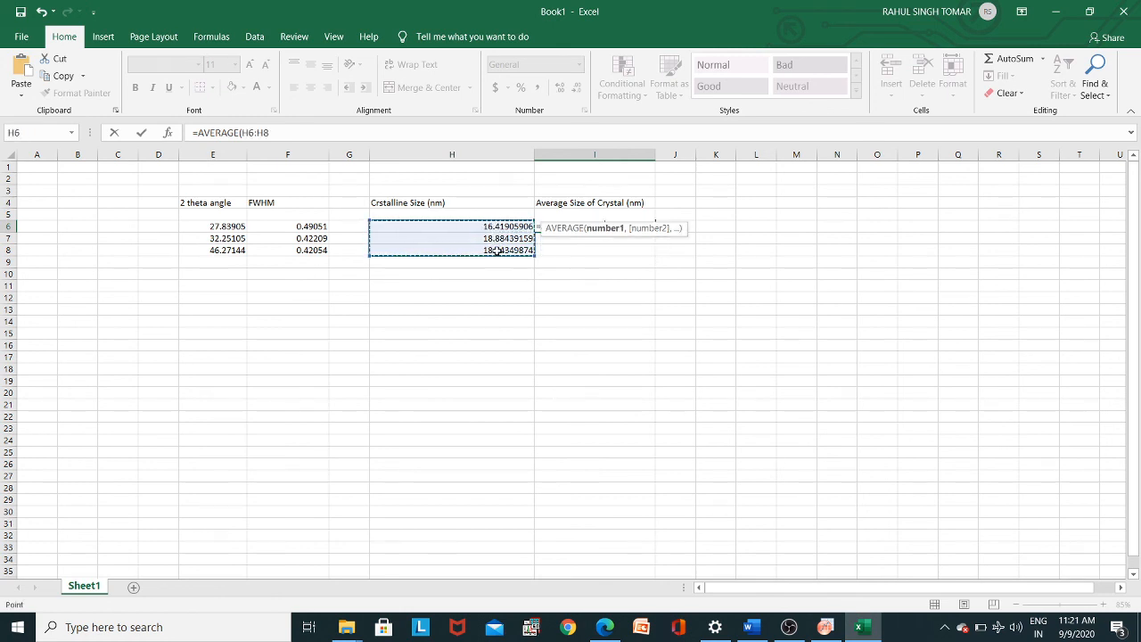
{"action": "left_click", "coordinate": [614, 249]}
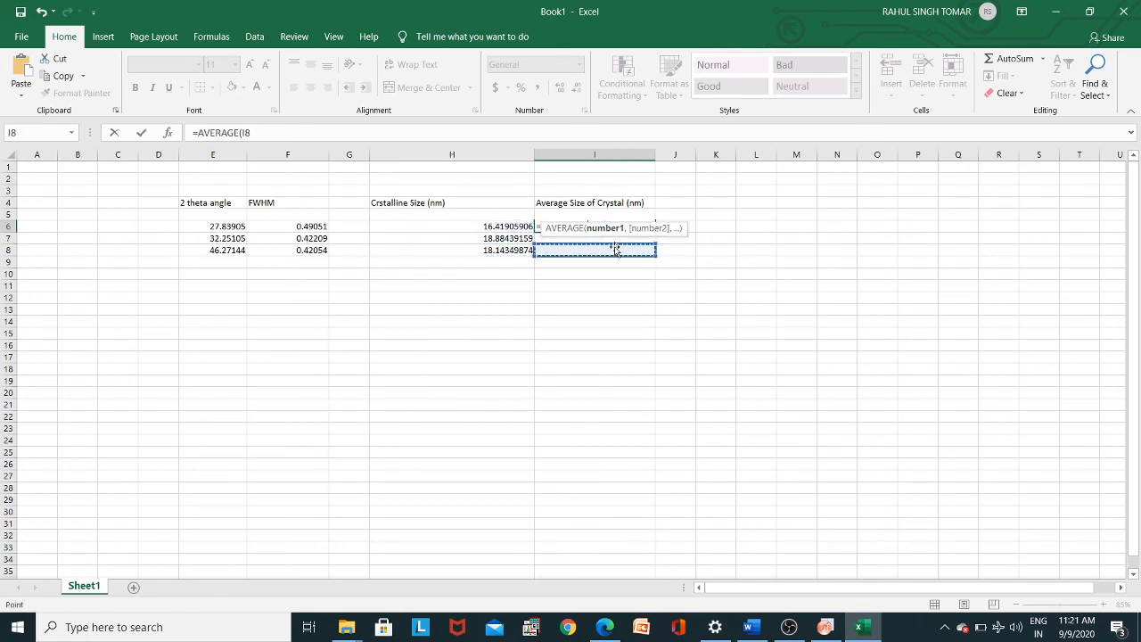
{"action": "double_click", "coordinate": [502, 243]}
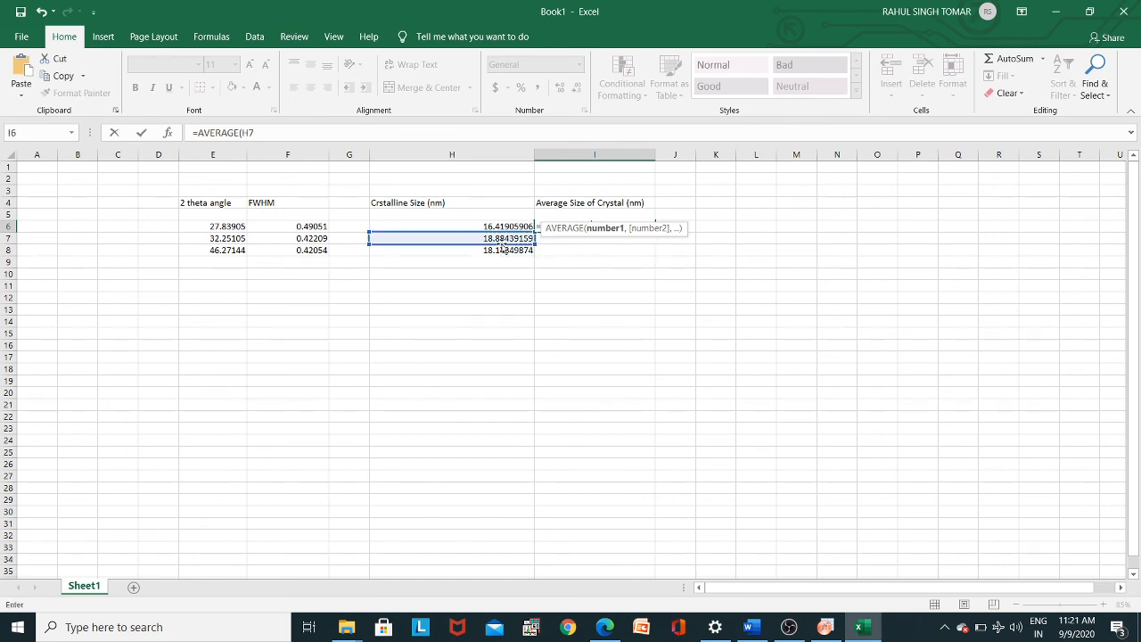
{"action": "left_click", "coordinate": [512, 229]}
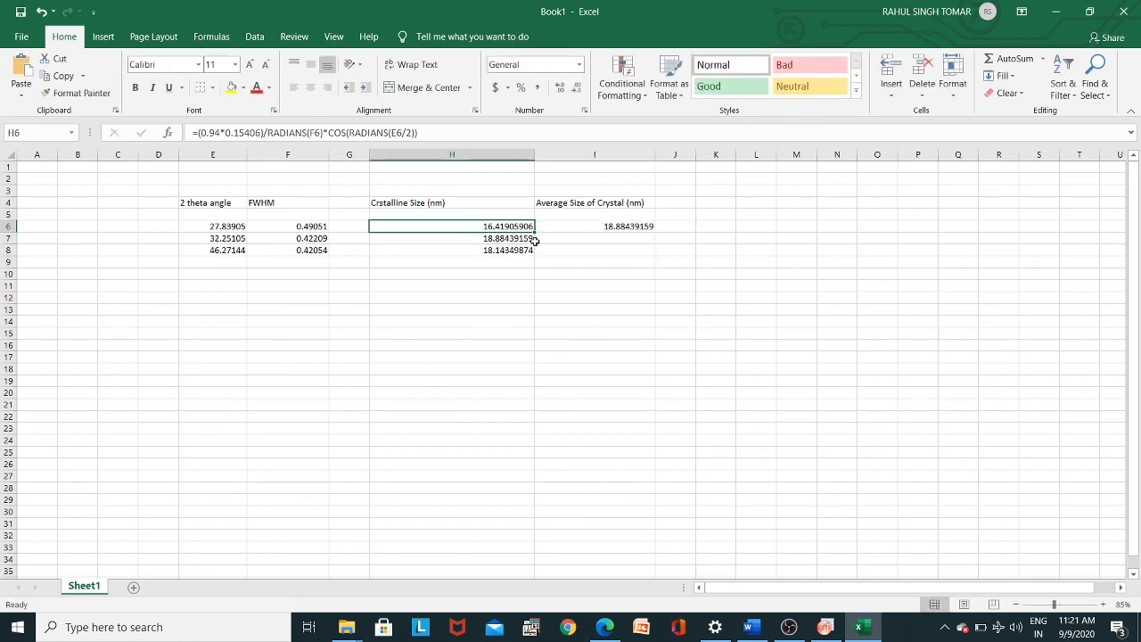
- Clear cell I6 and enter the formula =AVERAGE(H6:H8) to average the three crystallite sizes
{"action": "left_click", "coordinate": [607, 227]}
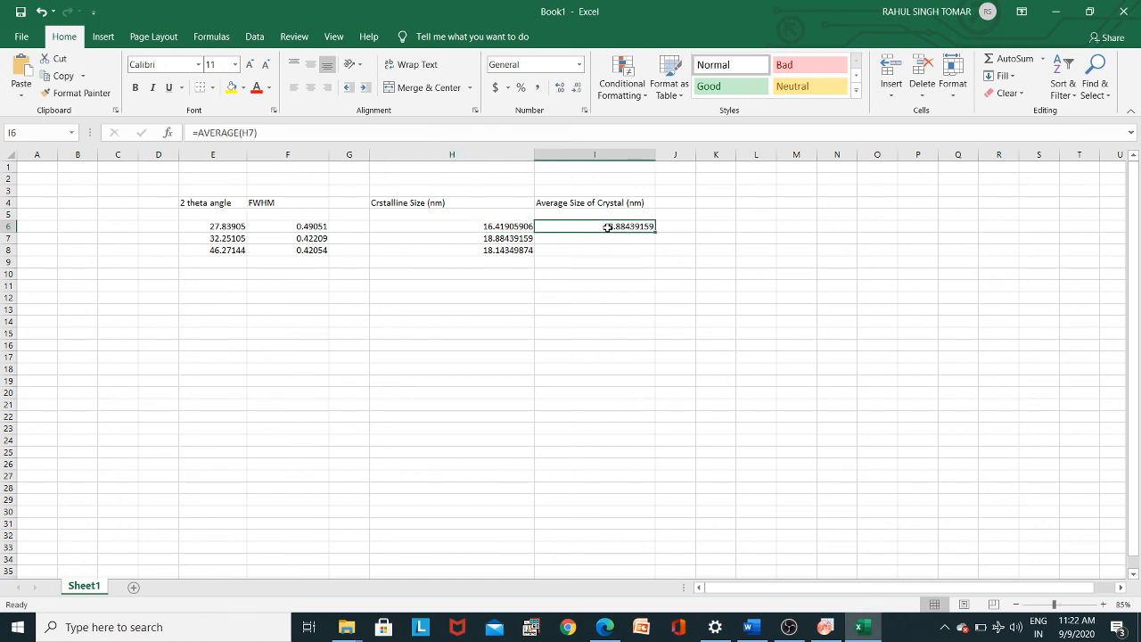
{"action": "key", "text": "Delete"}
{"action": "type", "text": "=av"}
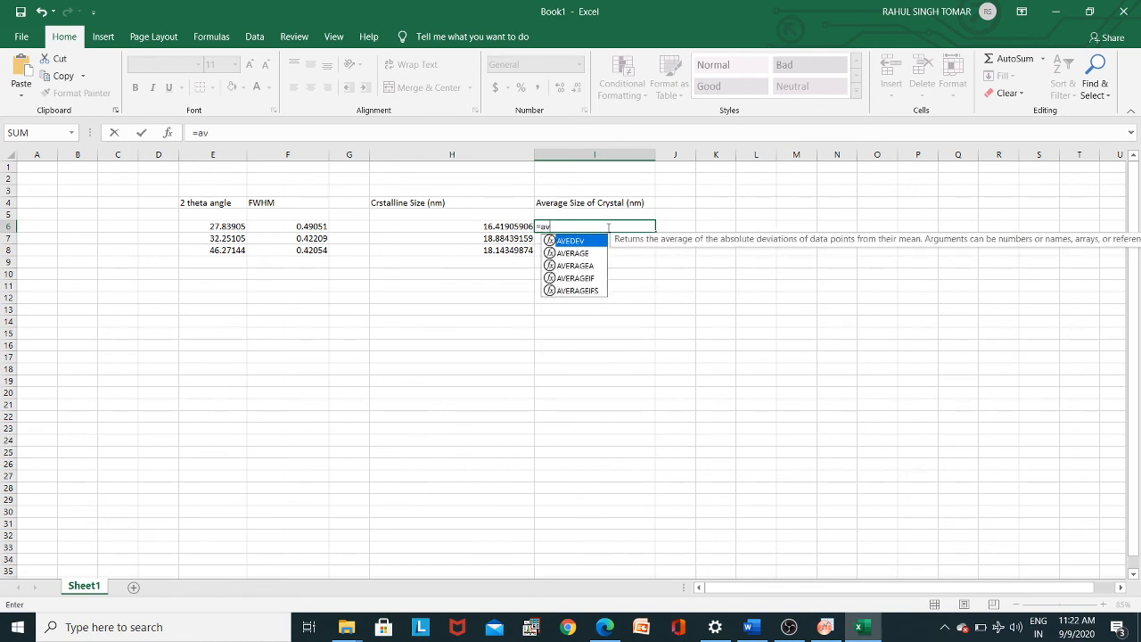
{"action": "type", "text": "erage"}
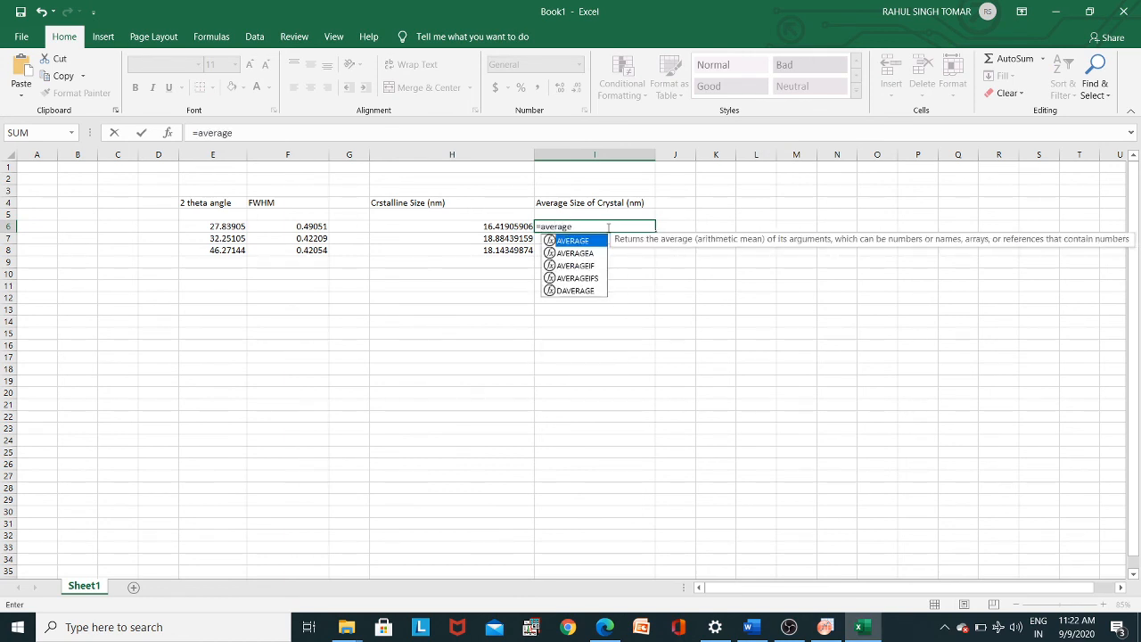
{"action": "double_click", "coordinate": [581, 242]}
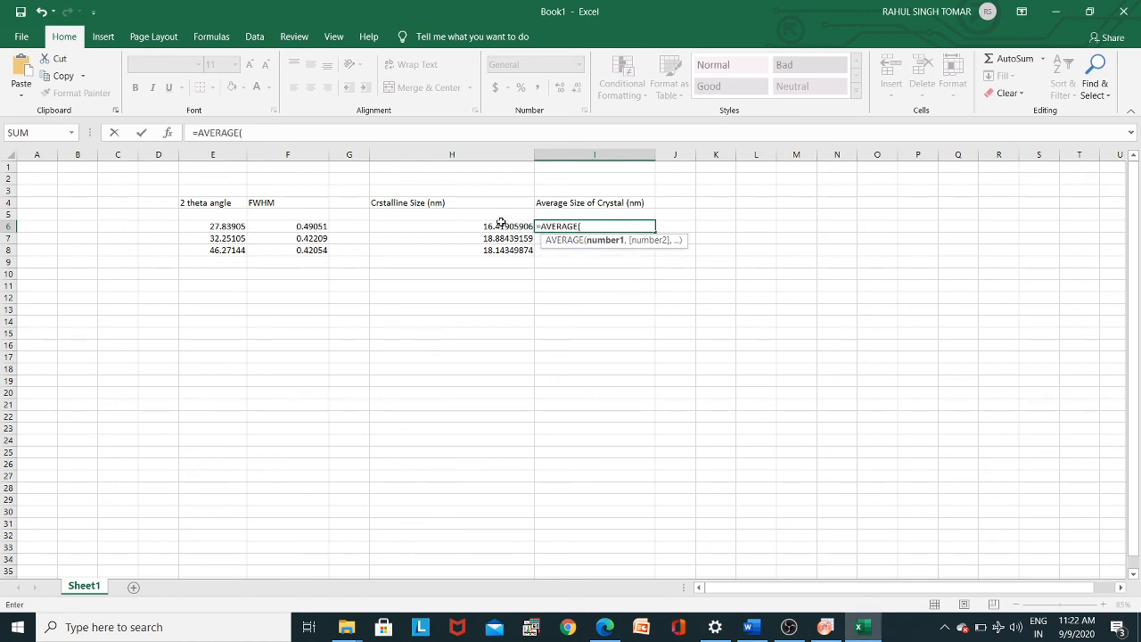
{"action": "left_click_drag", "start_coordinate": [505, 226], "coordinate": [507, 251]}
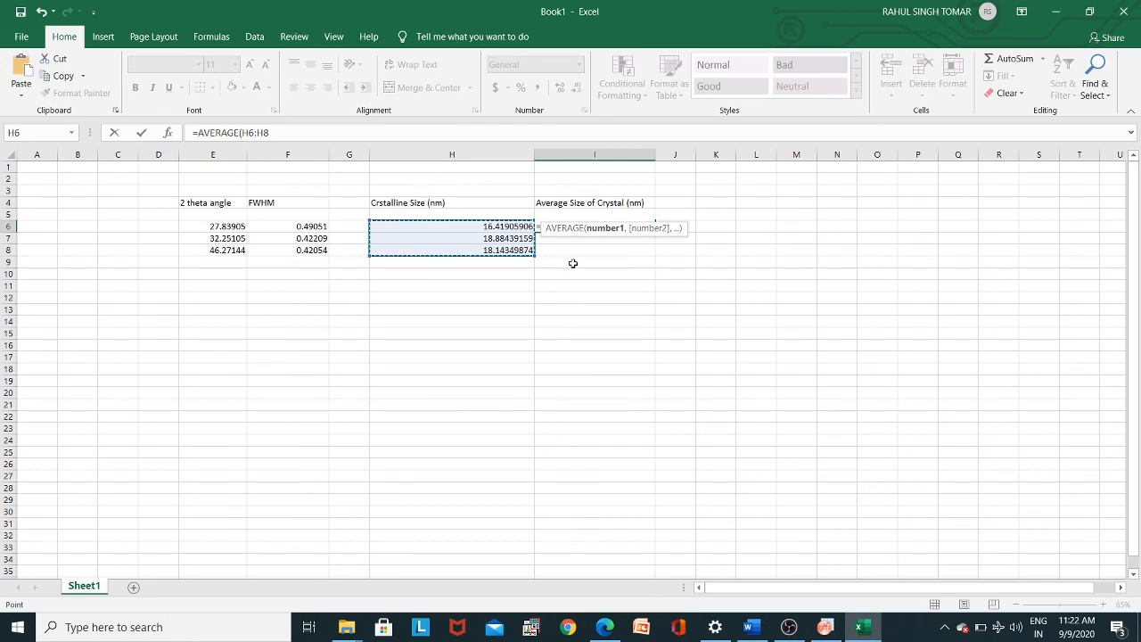
{"action": "type", "text": ")"}
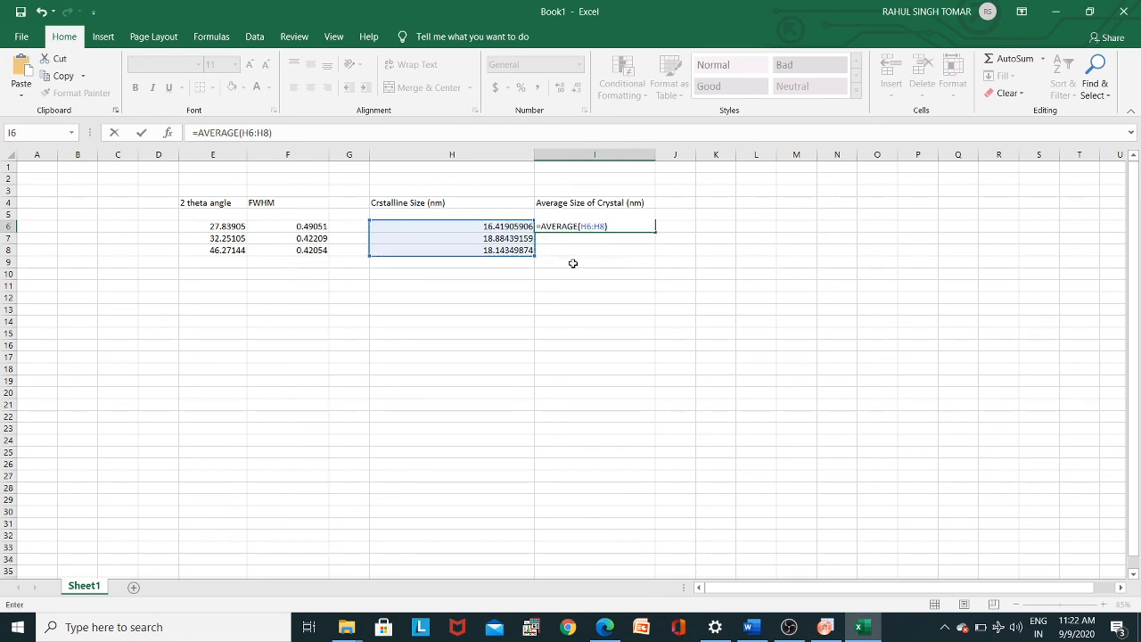
{"action": "key", "text": "Return"}
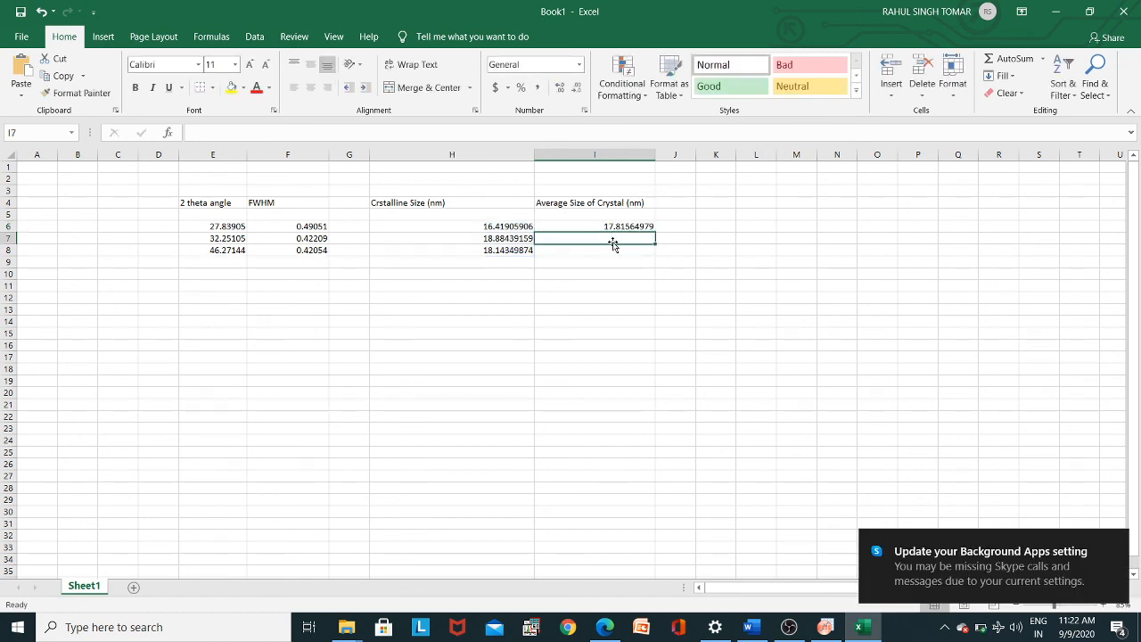
{"action": "left_click", "coordinate": [1057, 12]}
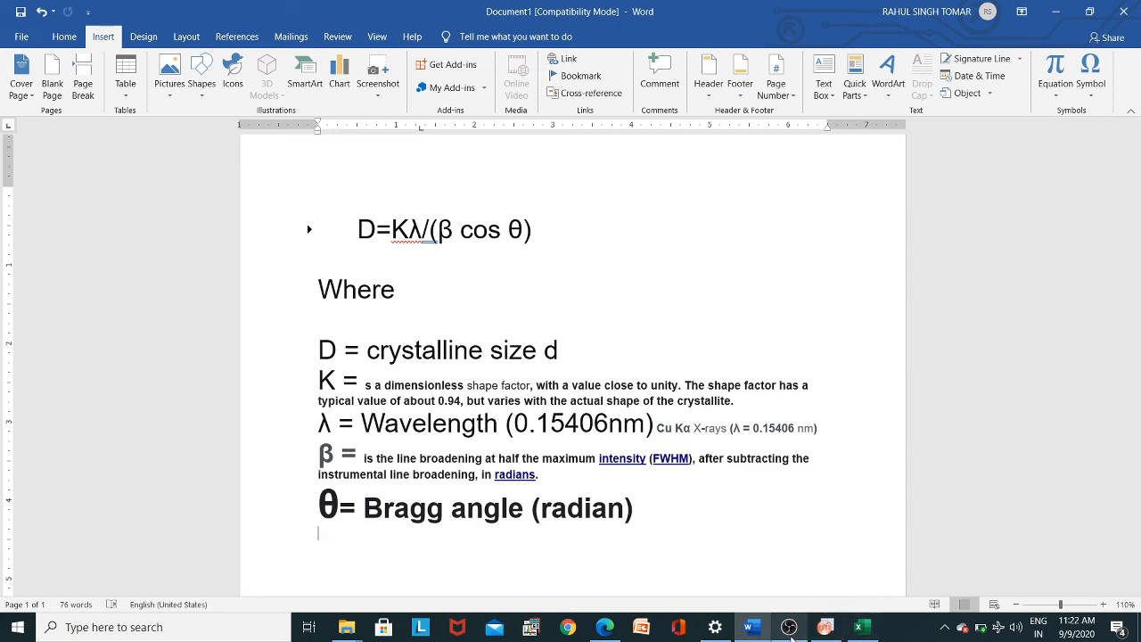
{"action": "left_click", "coordinate": [790, 629]}
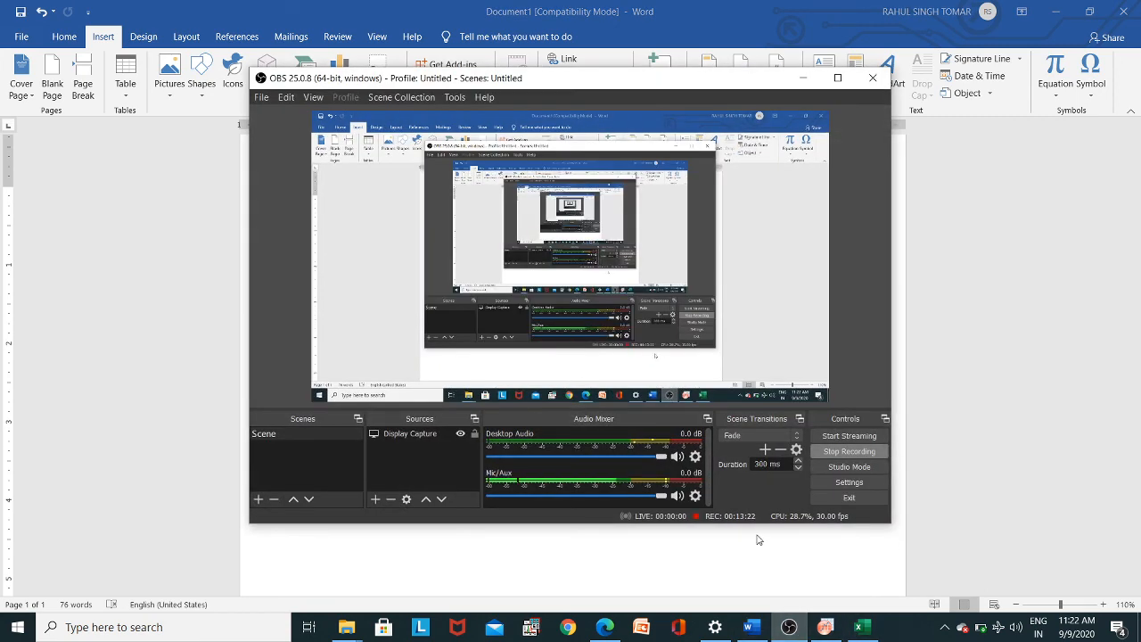